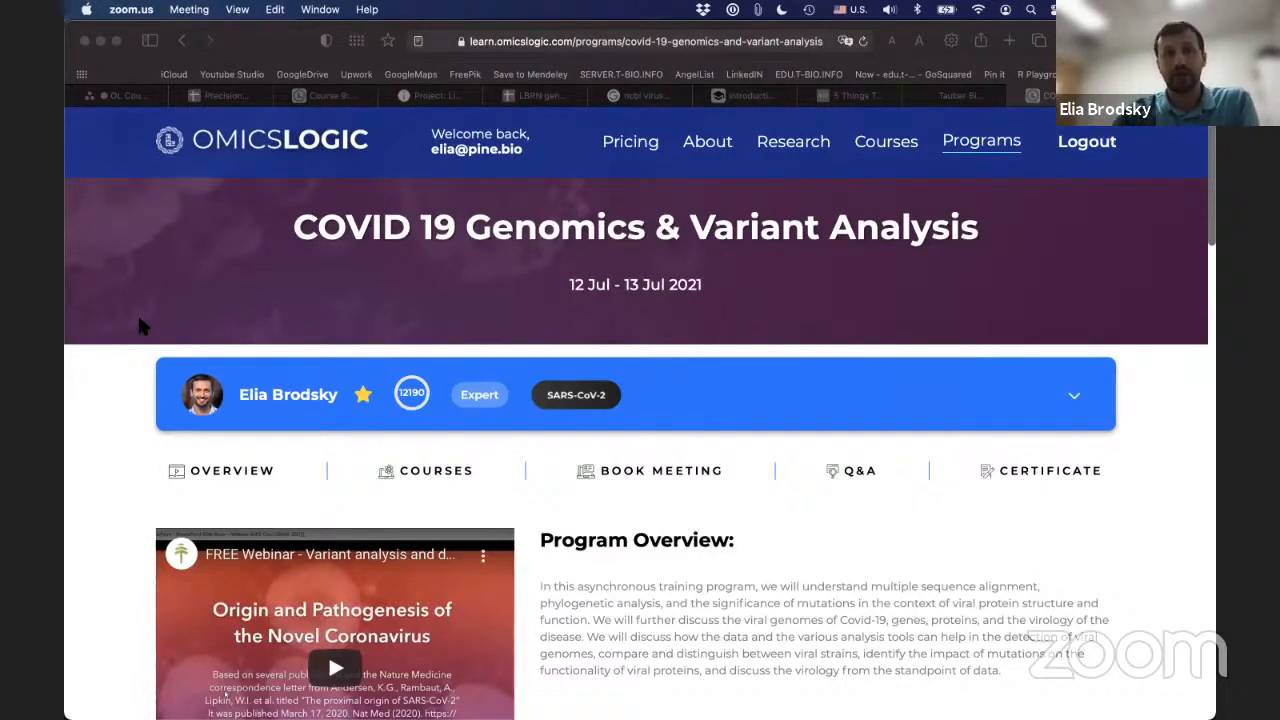
# - Reposition the browser window and bring its address bar into focus
pyautogui.click(250, 58)
pyautogui.moveTo(250, 58); pyautogui.dragTo(250, 164)
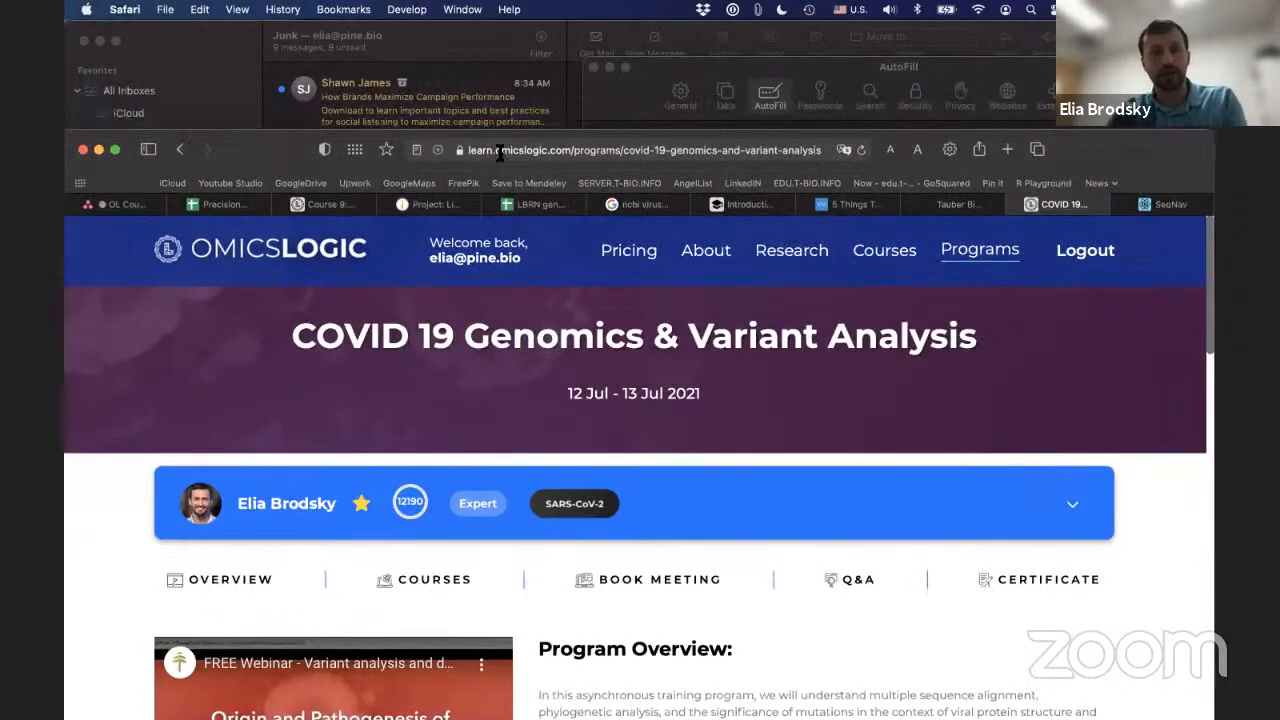
pyautogui.click(500, 150)
pyautogui.moveTo(269, 140); pyautogui.dragTo(255, 30)
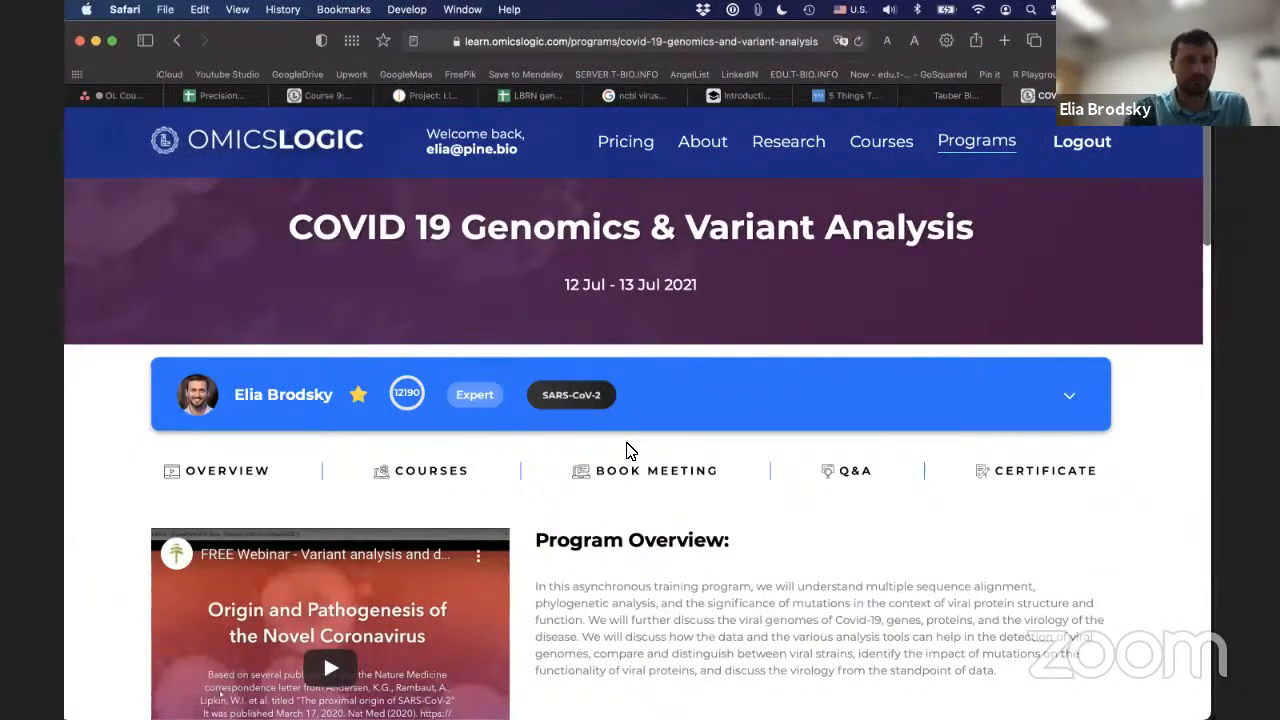
# - Log out of the account and sign back in with the saved login details
pyautogui.click(1084, 146)
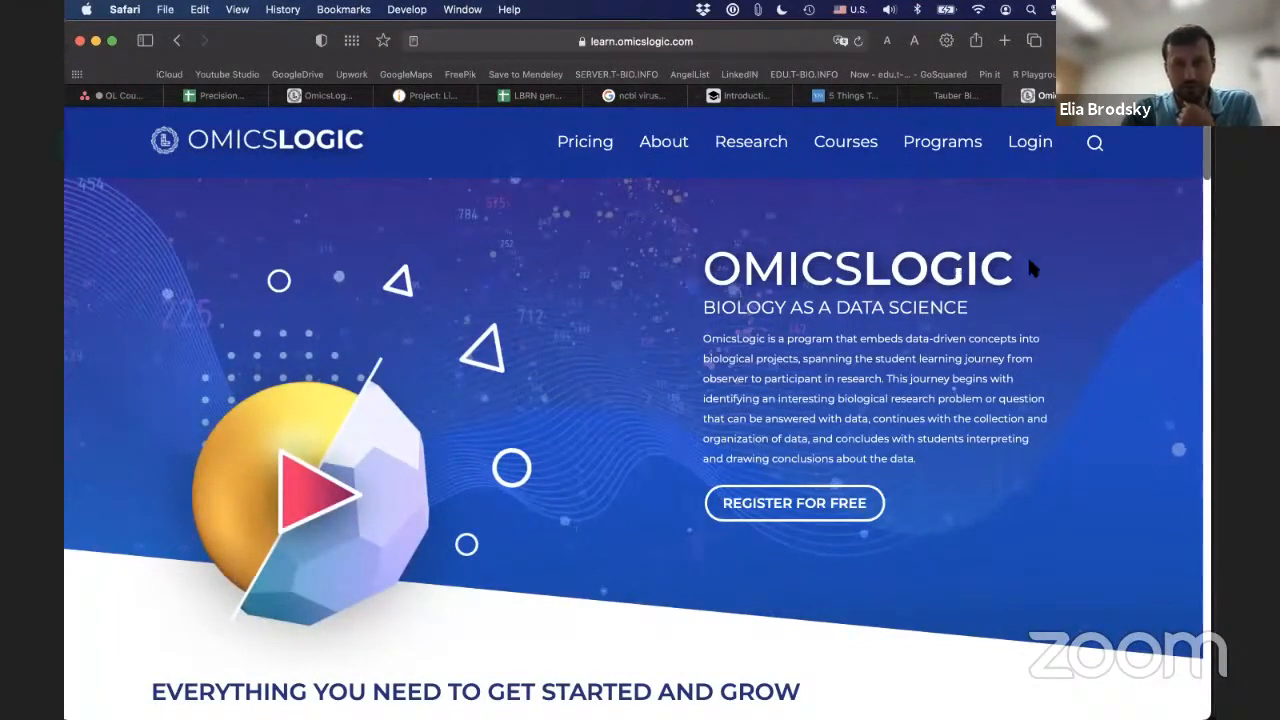
pyautogui.click(1040, 148)
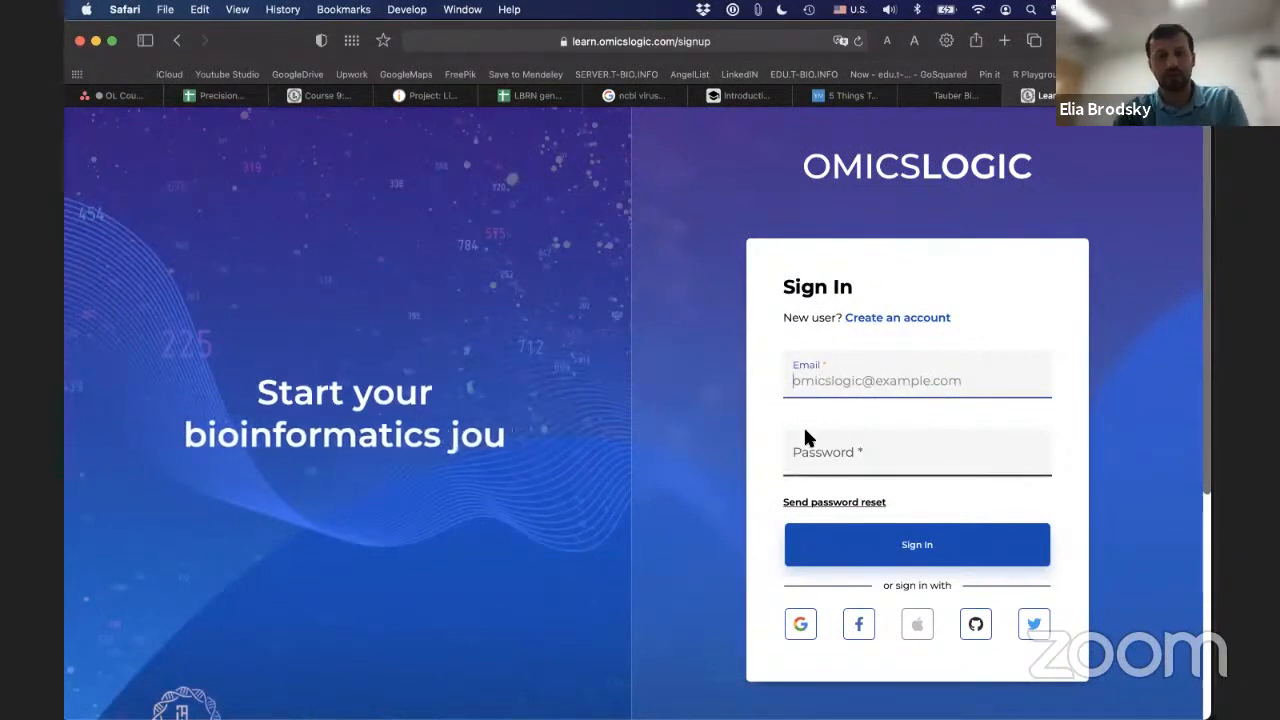
pyautogui.write('elia')
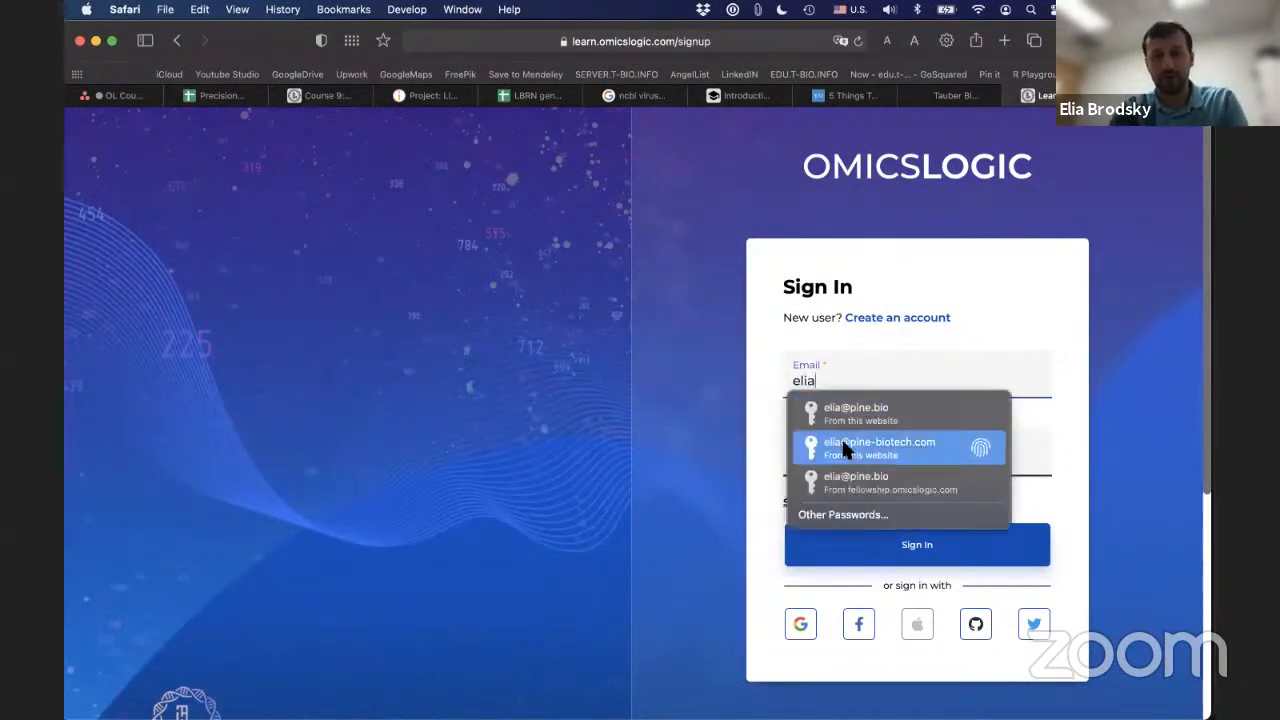
pyautogui.click(847, 410)
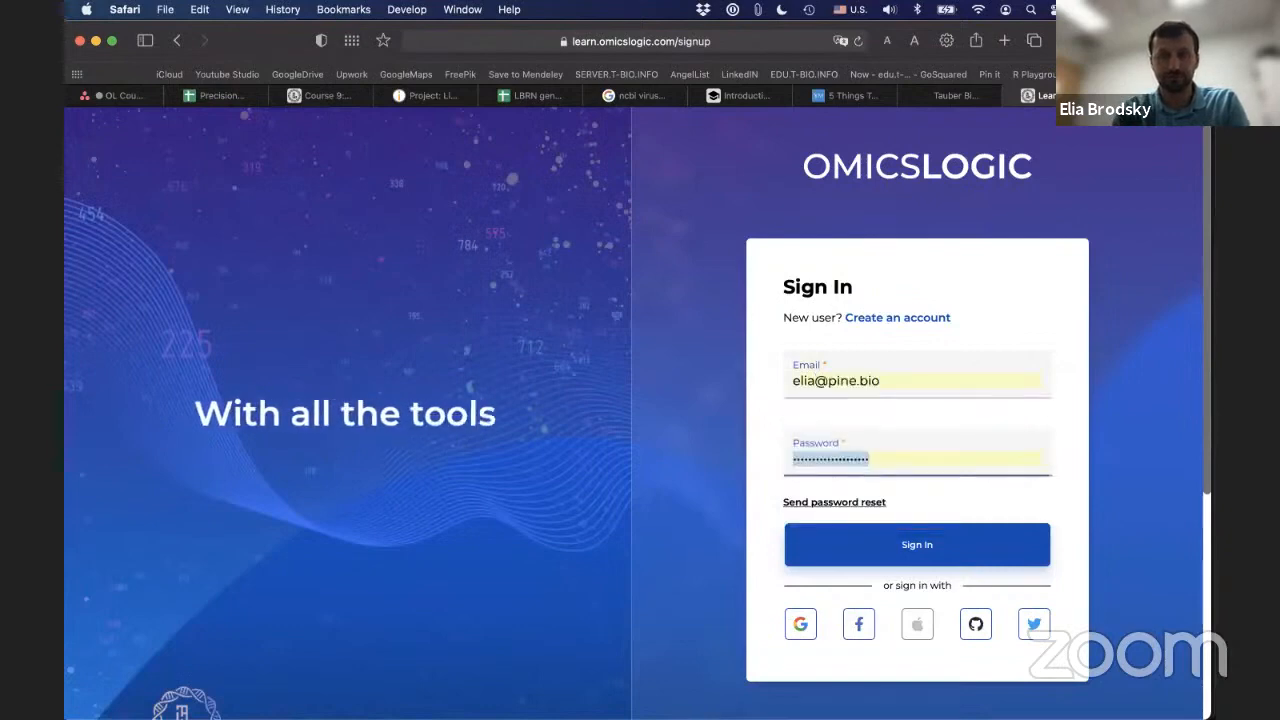
pyautogui.click(872, 546)
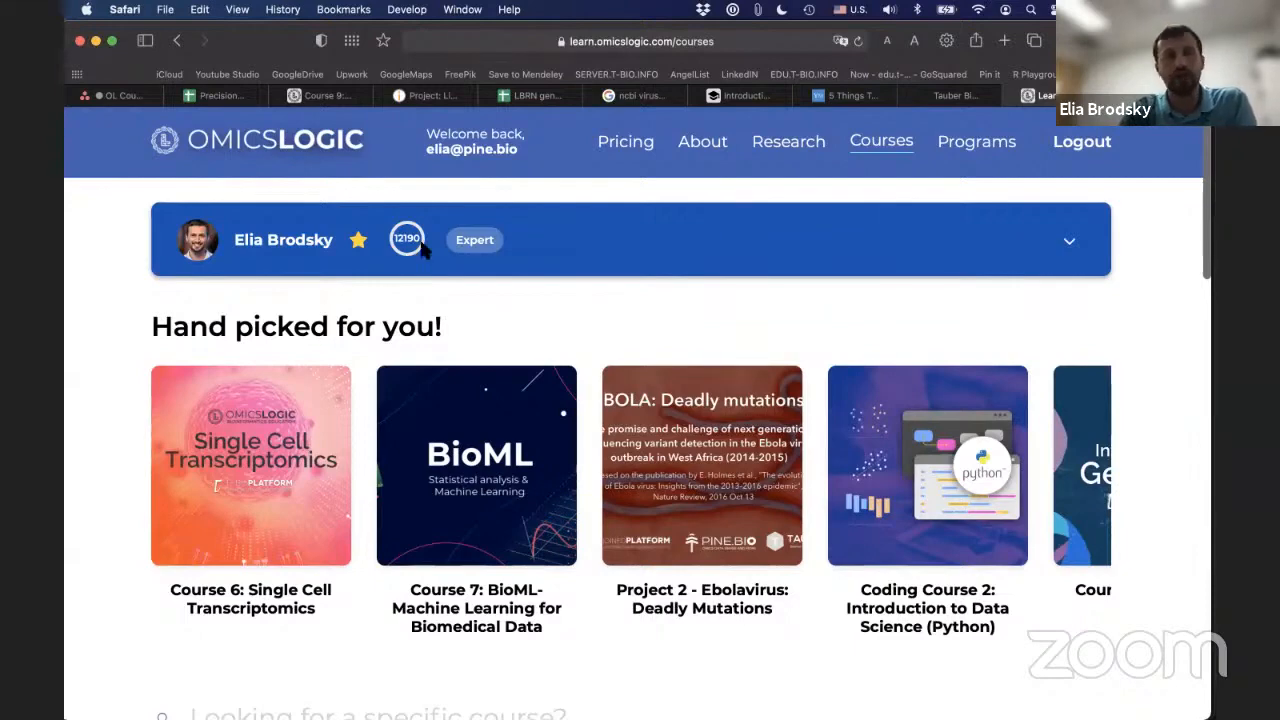
# - Review the profile's Courses and Programs progress tabs, with COVID 19 Genomics at 0 of 10
pyautogui.click(293, 247)
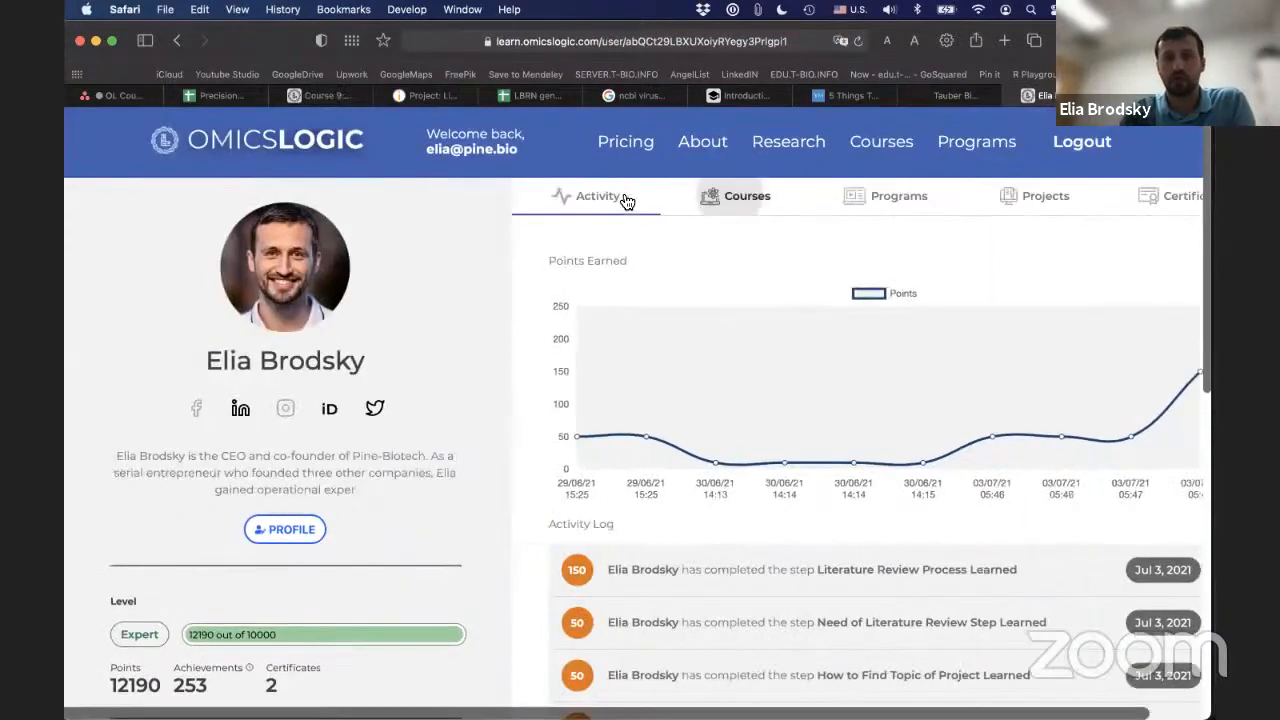
pyautogui.click(740, 196)
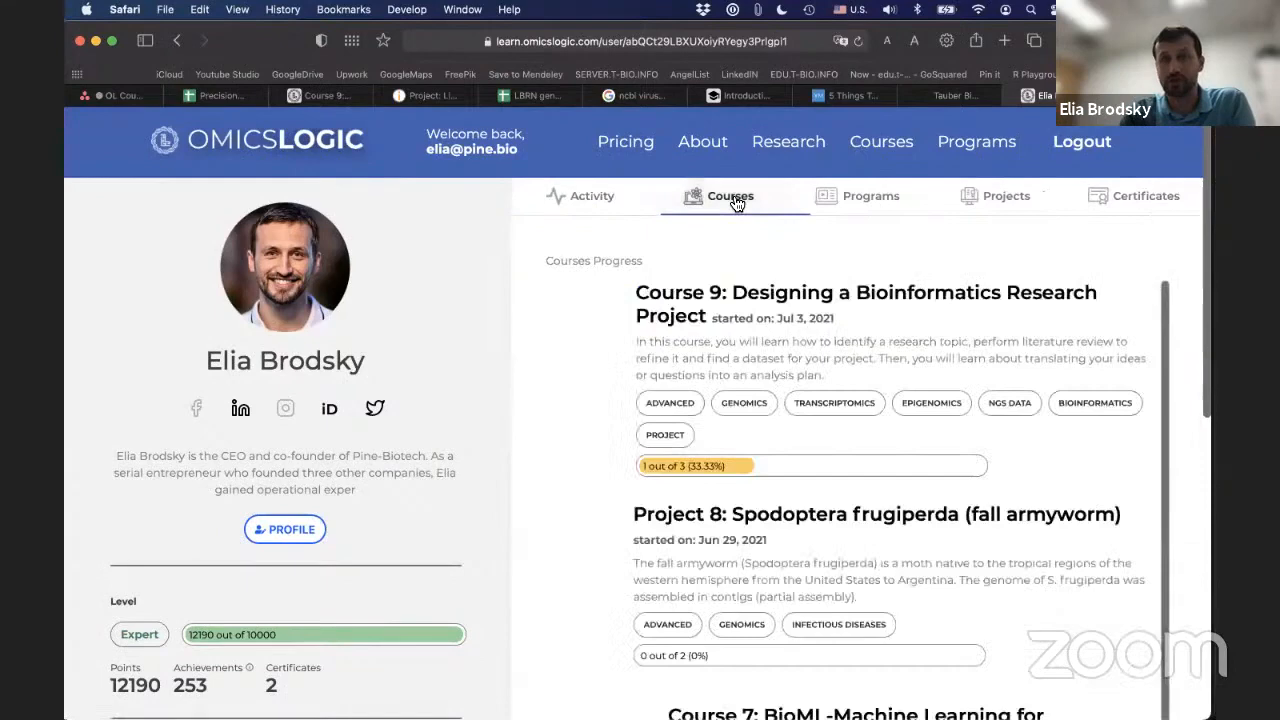
pyautogui.scroll(-10, 745, 300)
pyautogui.scroll(-10, 750, 330)
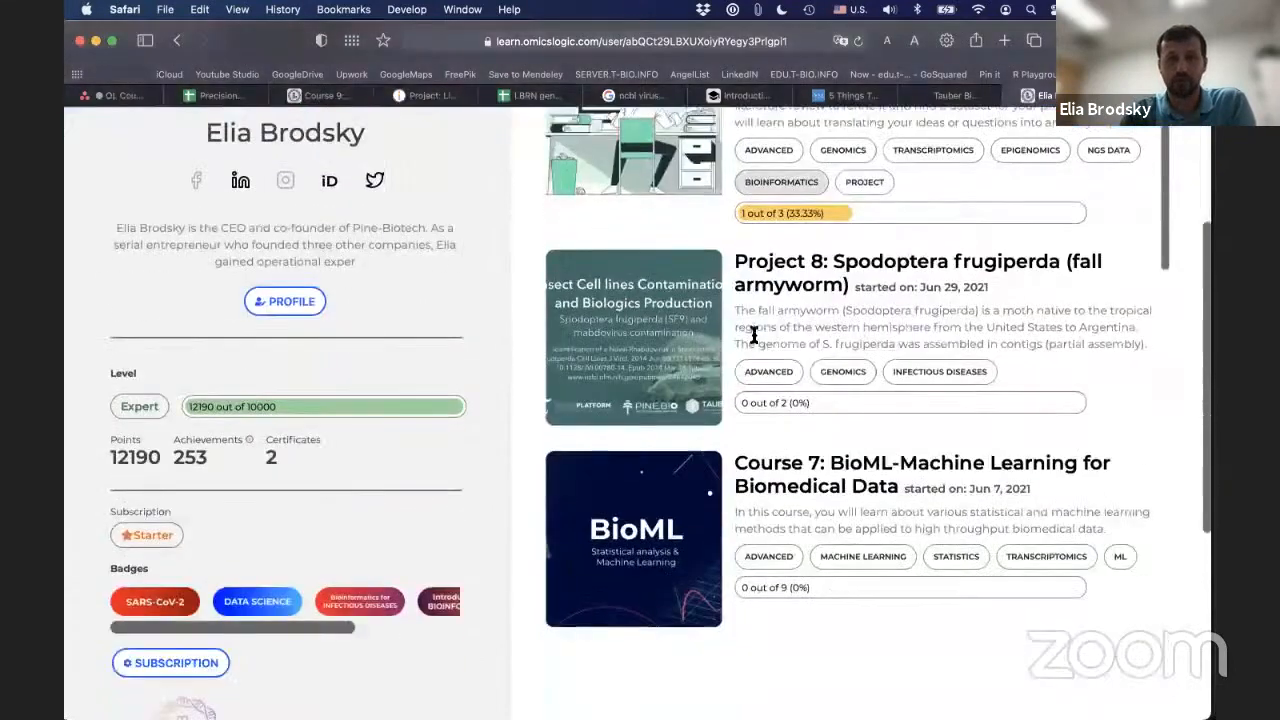
pyautogui.scroll(-5, 750, 330)
pyautogui.scroll(-5, 752, 338)
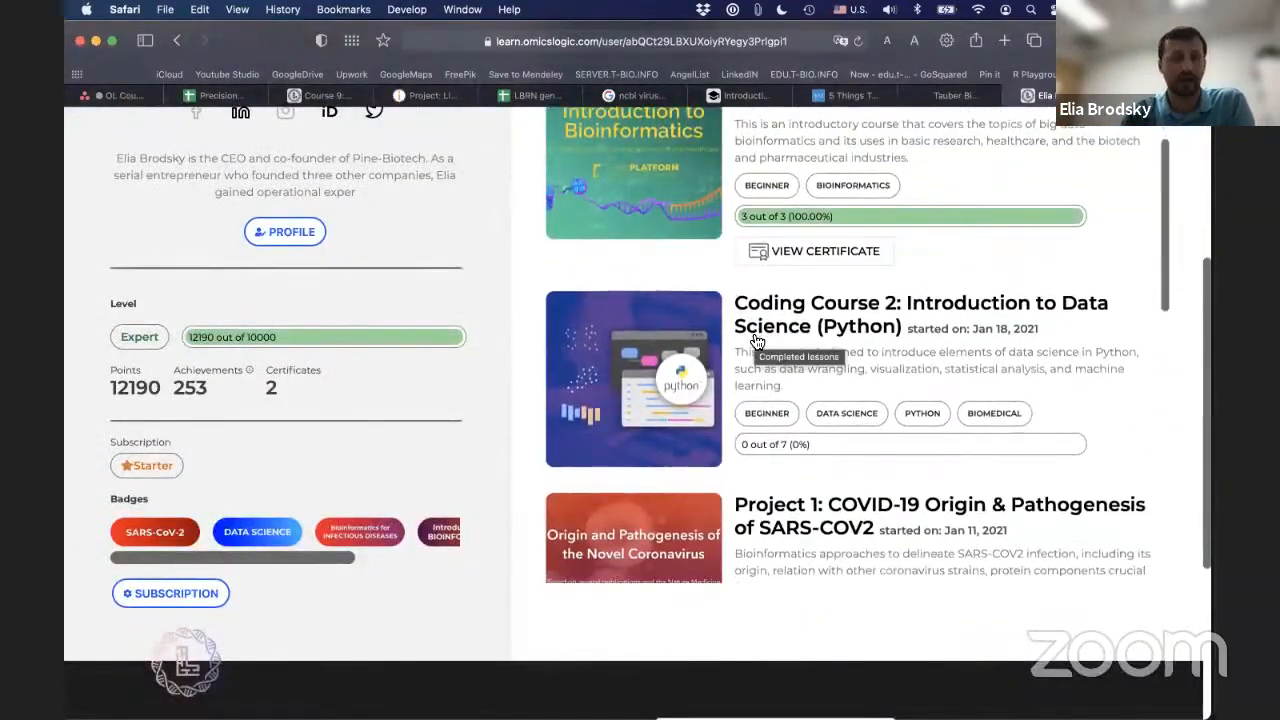
pyautogui.scroll(3, 757, 341)
pyautogui.scroll(10, 757, 341)
pyautogui.scroll(10, 757, 341)
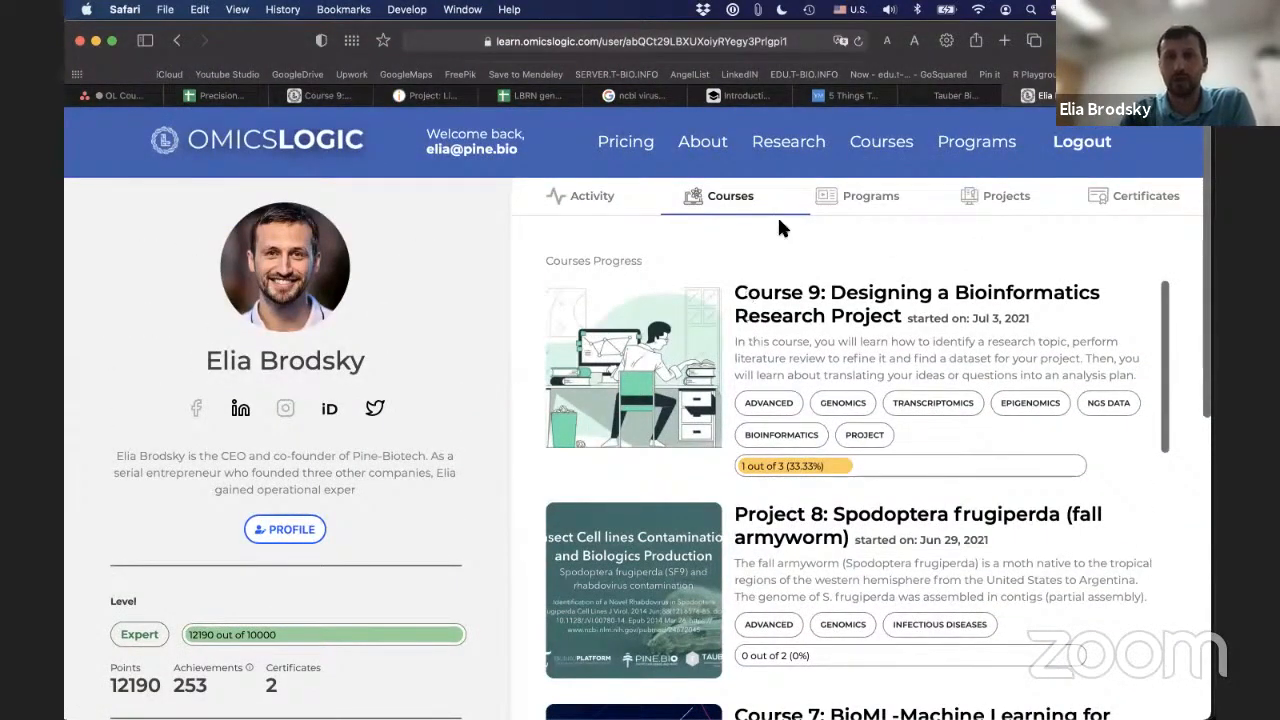
pyautogui.click(843, 208)
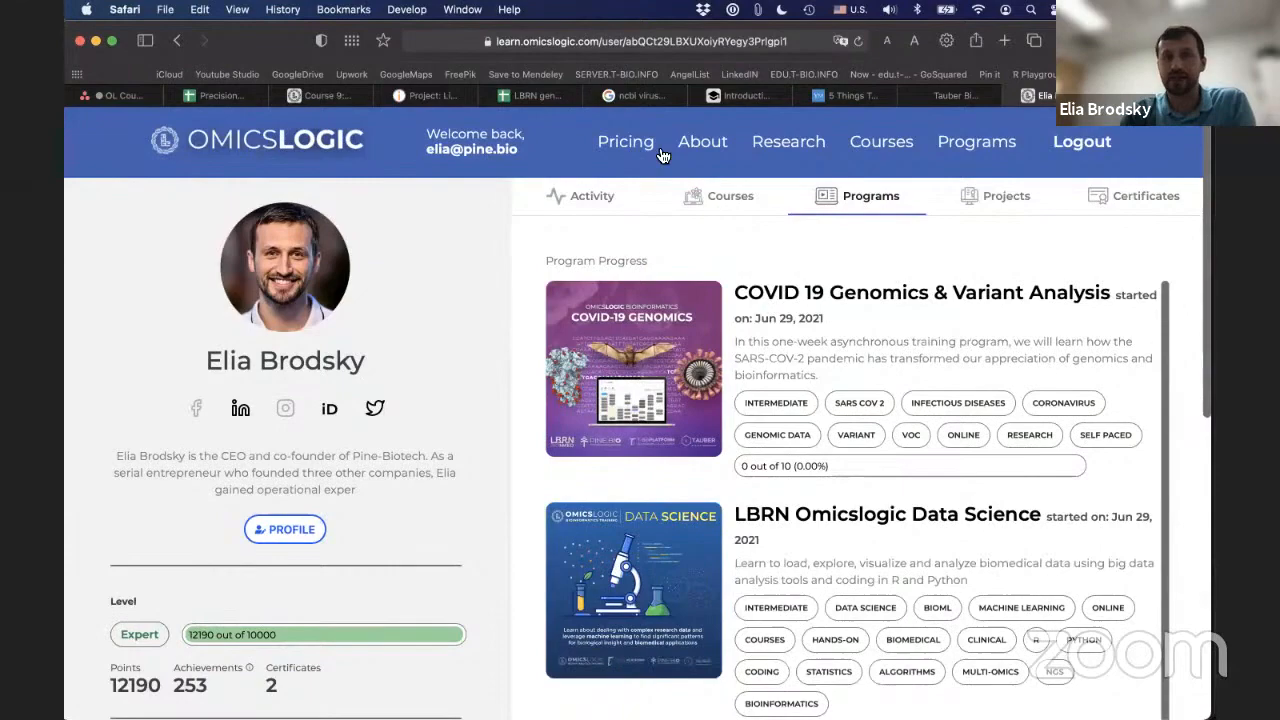
# - Search the course catalogue for sars, genomi and r, then filter it to python courses
pyautogui.click(881, 141)
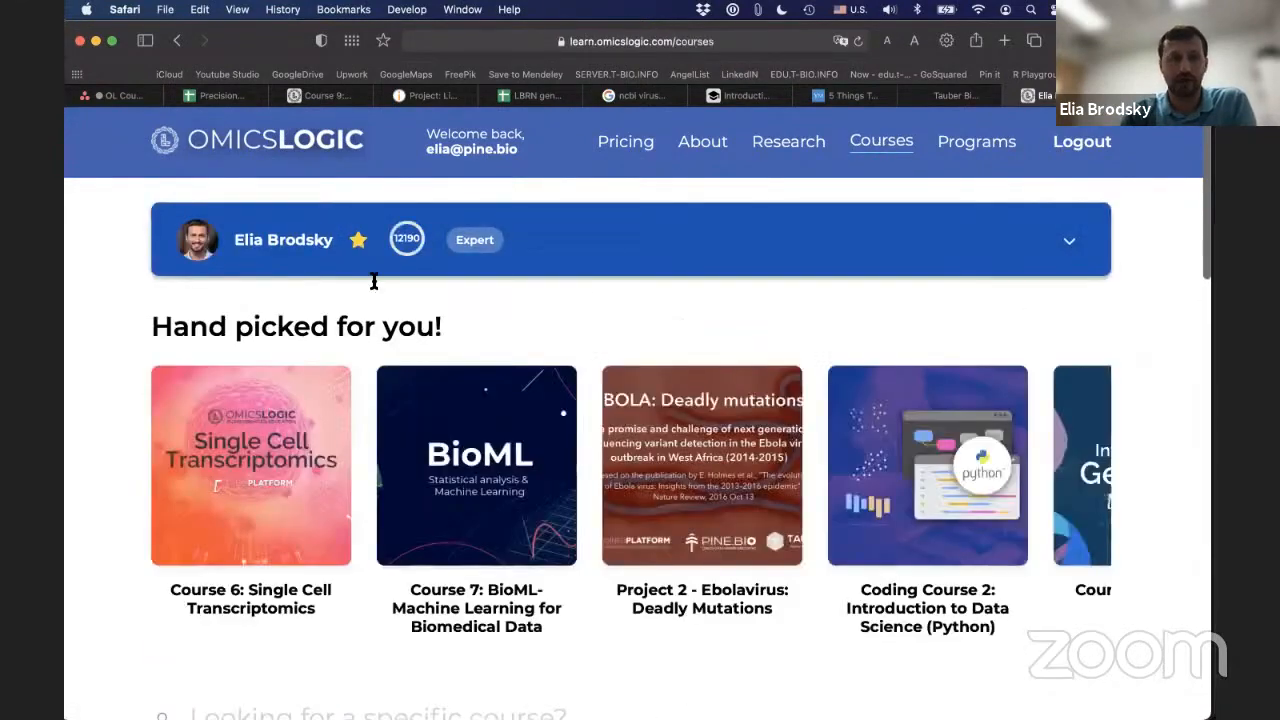
pyautogui.scroll(-5, 228, 432)
pyautogui.scroll(-3, 228, 432)
pyautogui.click(228, 432)
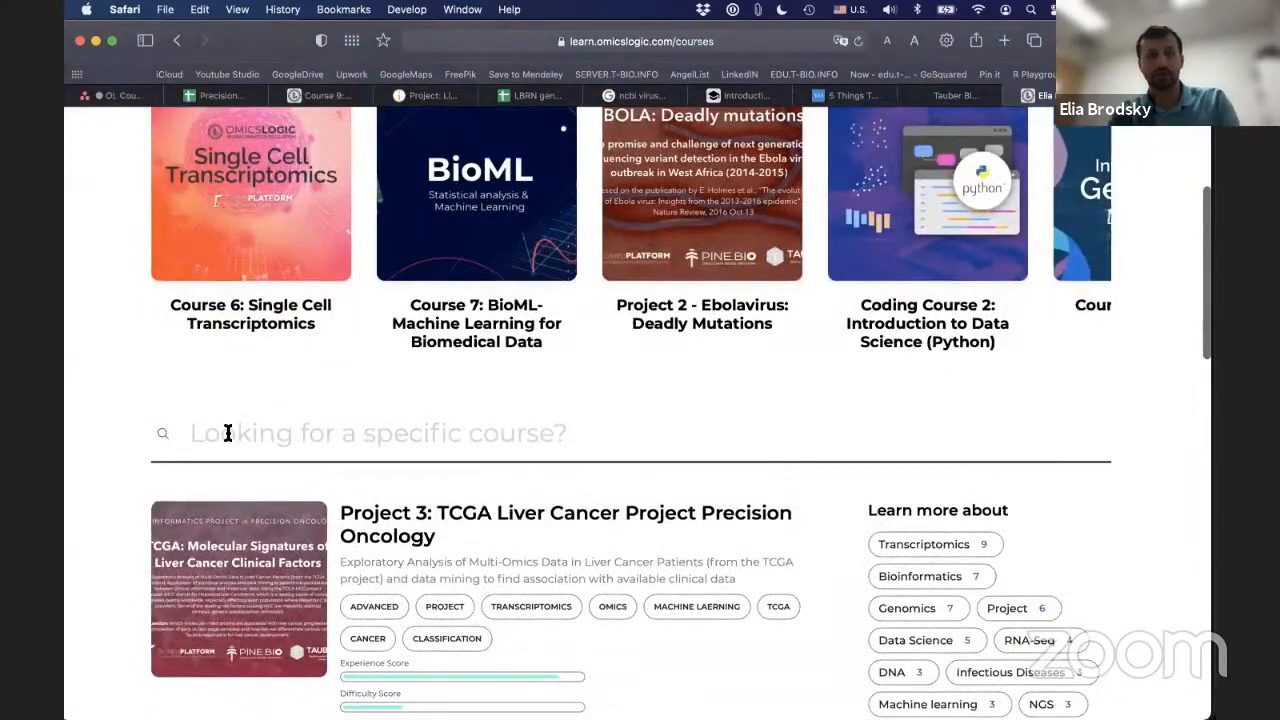
pyautogui.write('sars')
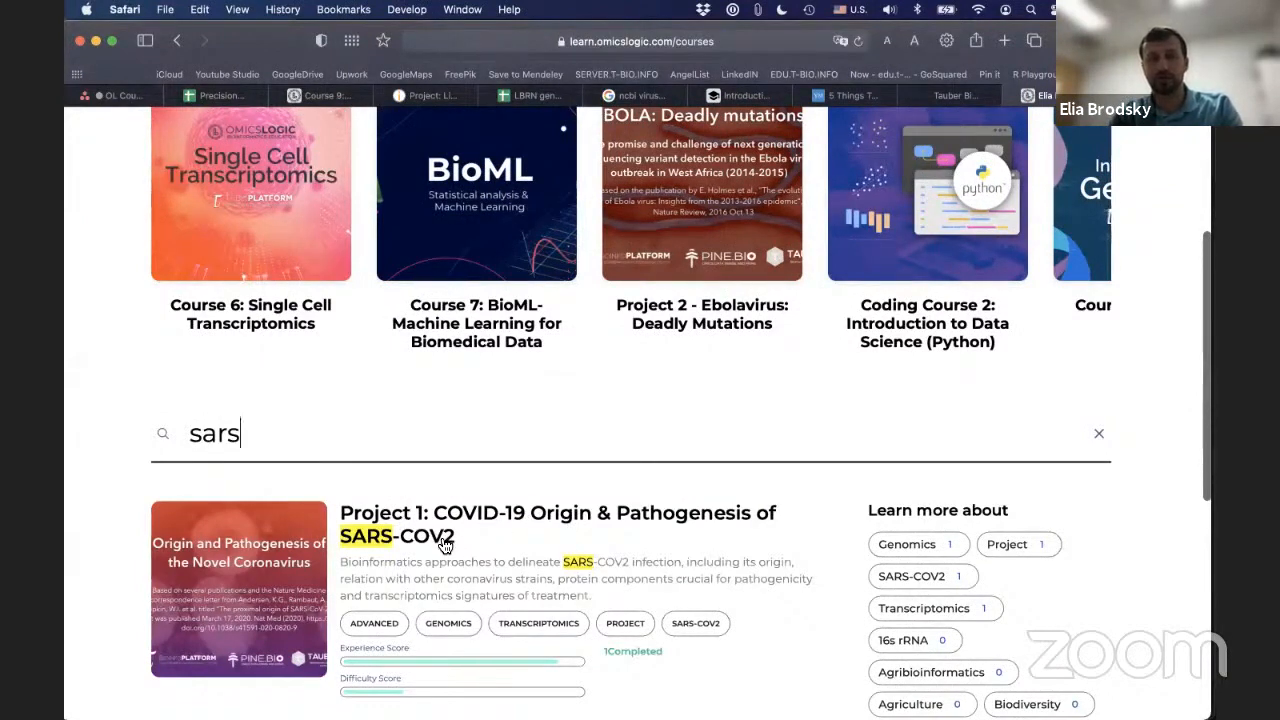
pyautogui.scroll(1, 445, 545)
pyautogui.moveTo(248, 486); pyautogui.dragTo(176, 486)
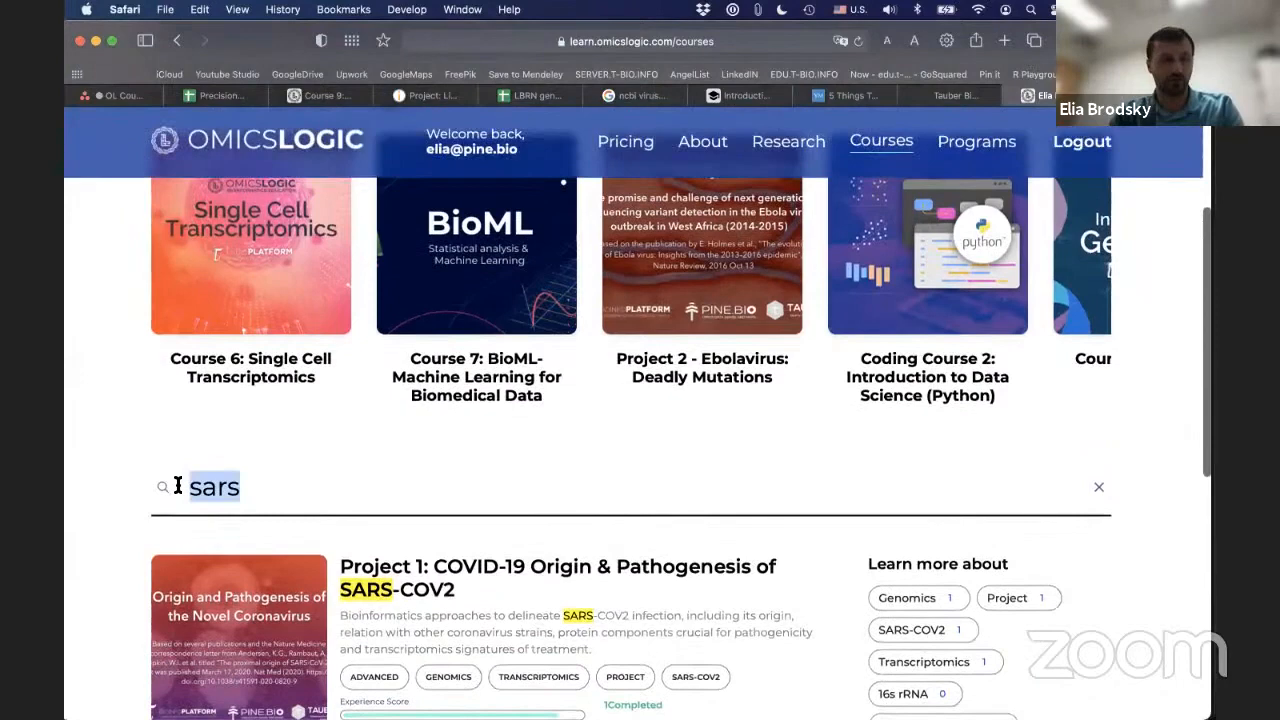
pyautogui.write('genomi')
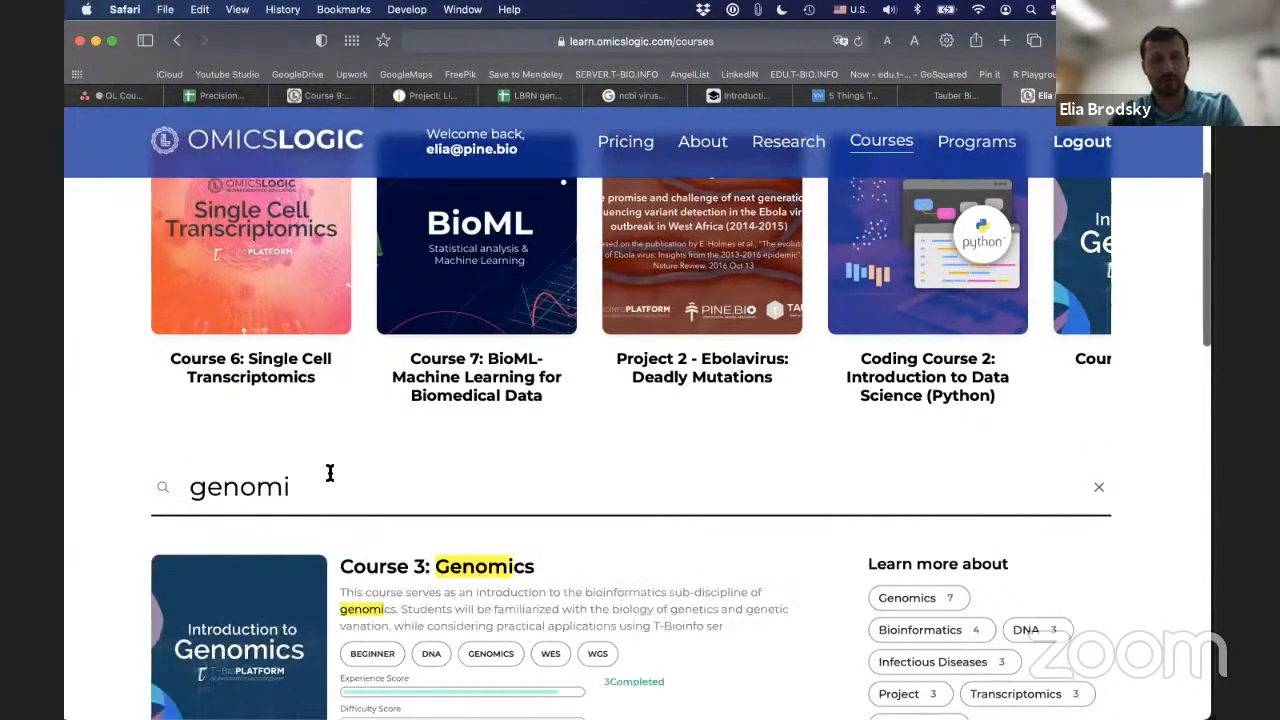
pyautogui.scroll(-2, 330, 475)
pyautogui.scroll(-2, 330, 470)
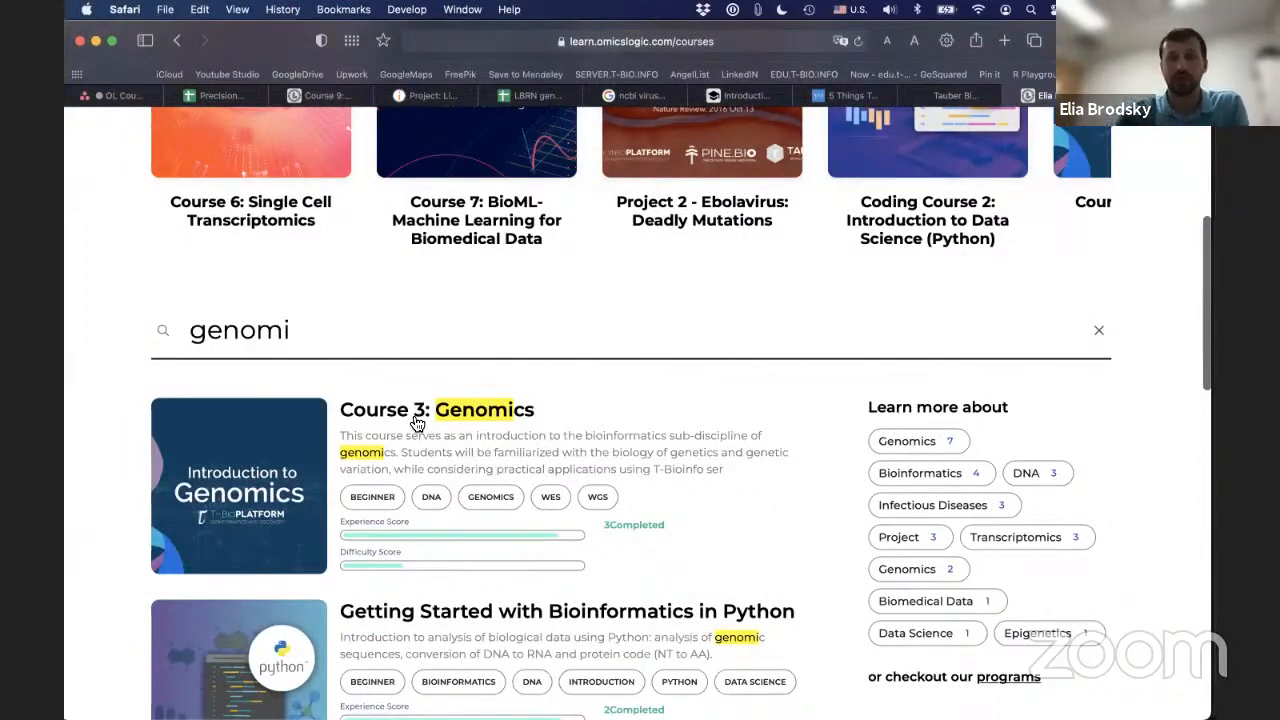
pyautogui.moveTo(296, 330); pyautogui.dragTo(164, 330)
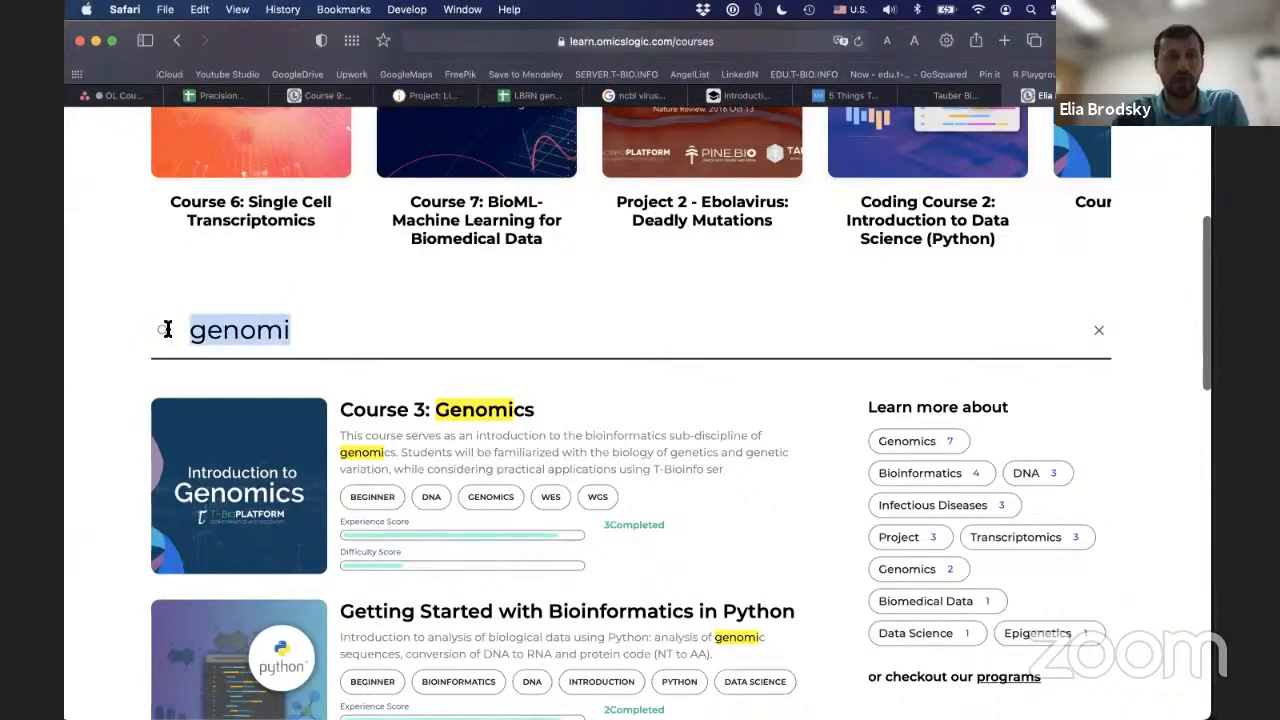
pyautogui.write('r')
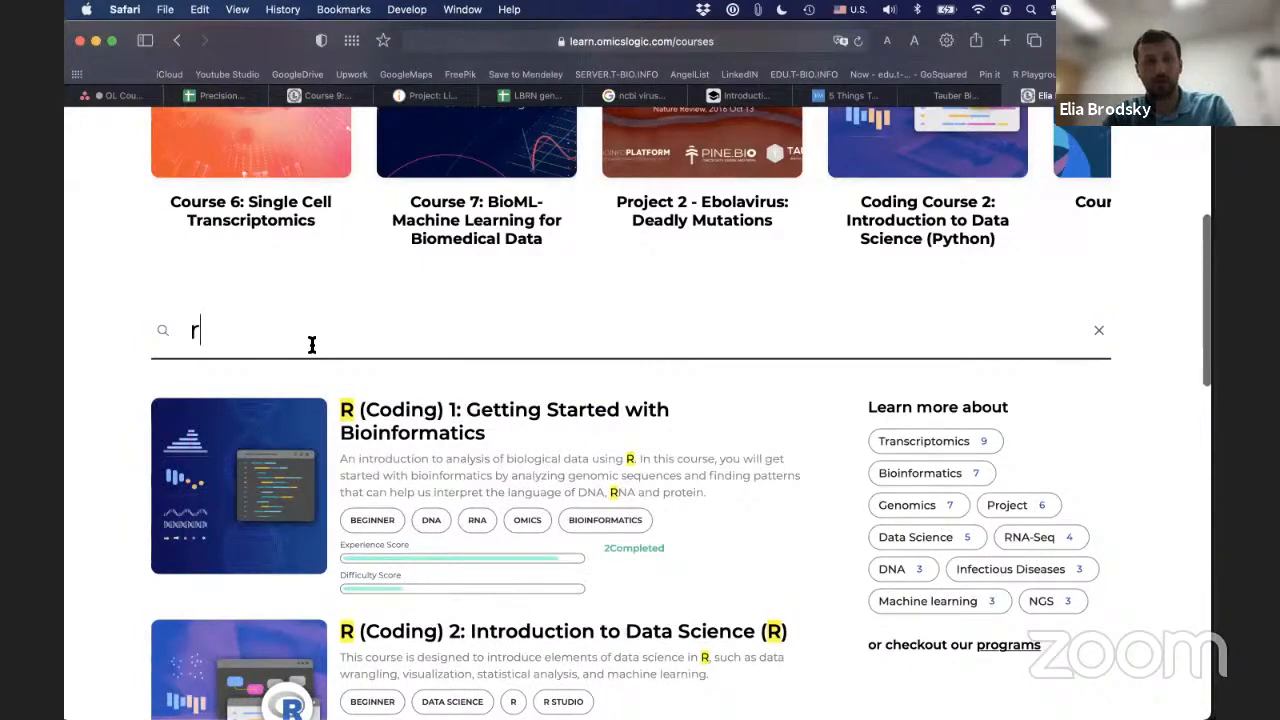
pyautogui.write('pytho')
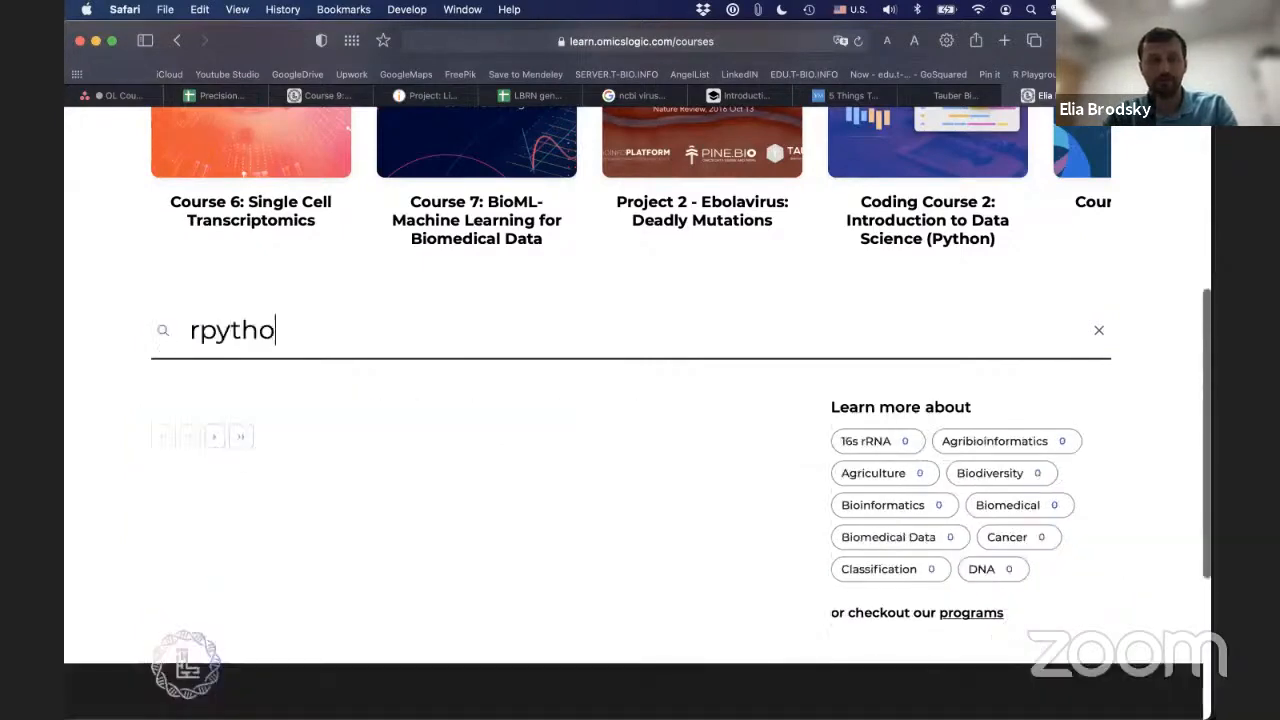
pyautogui.write('n')
pyautogui.press('super+a')
pyautogui.write('py')
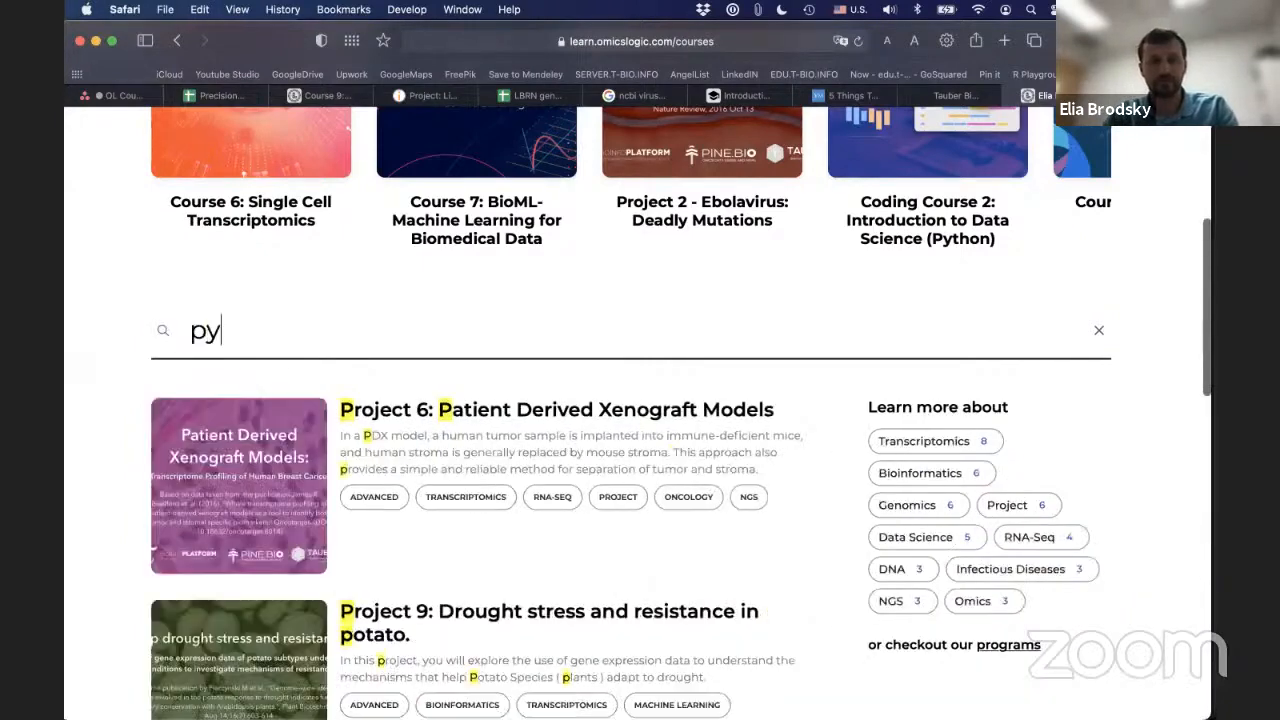
pyautogui.write('thon')
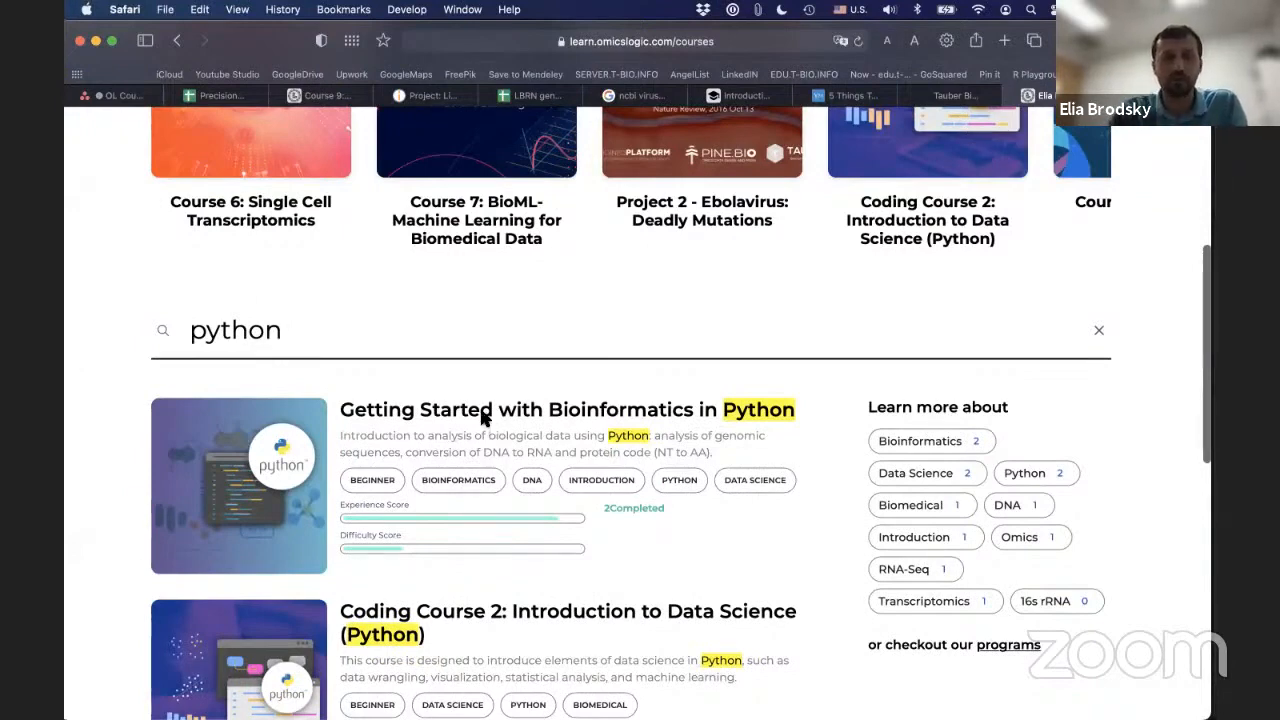
# - Review the Getting Started with Bioinformatics in Python lessons and star lesson 04 as a favourite
pyautogui.click(481, 415)
pyautogui.scroll(-5, 481, 415)
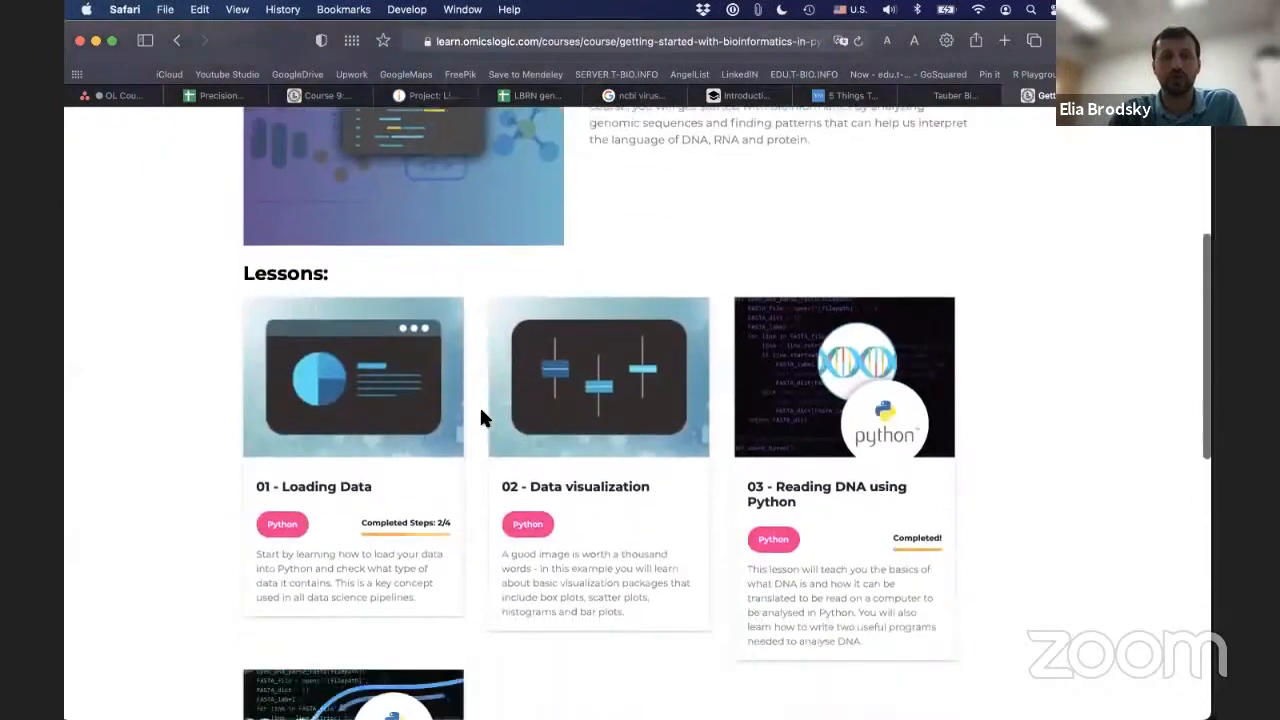
pyautogui.scroll(-3, 481, 415)
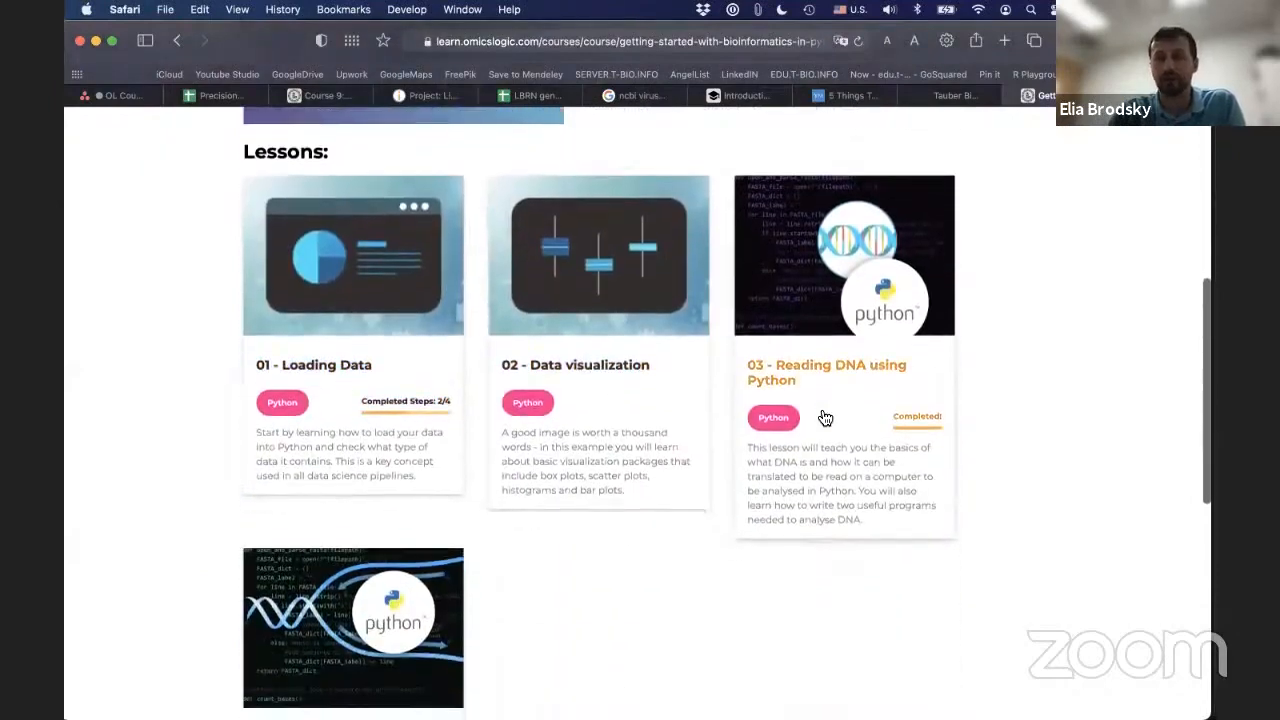
pyautogui.scroll(-5, 825, 417)
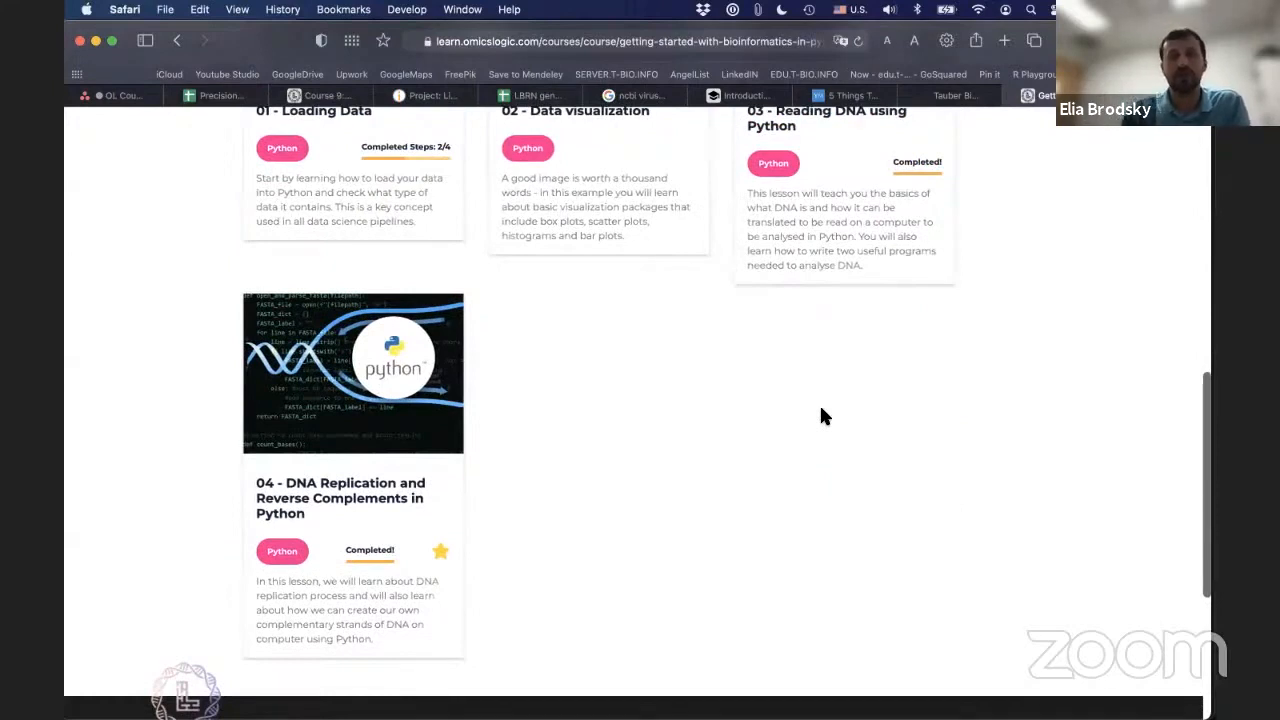
pyautogui.click(440, 550)
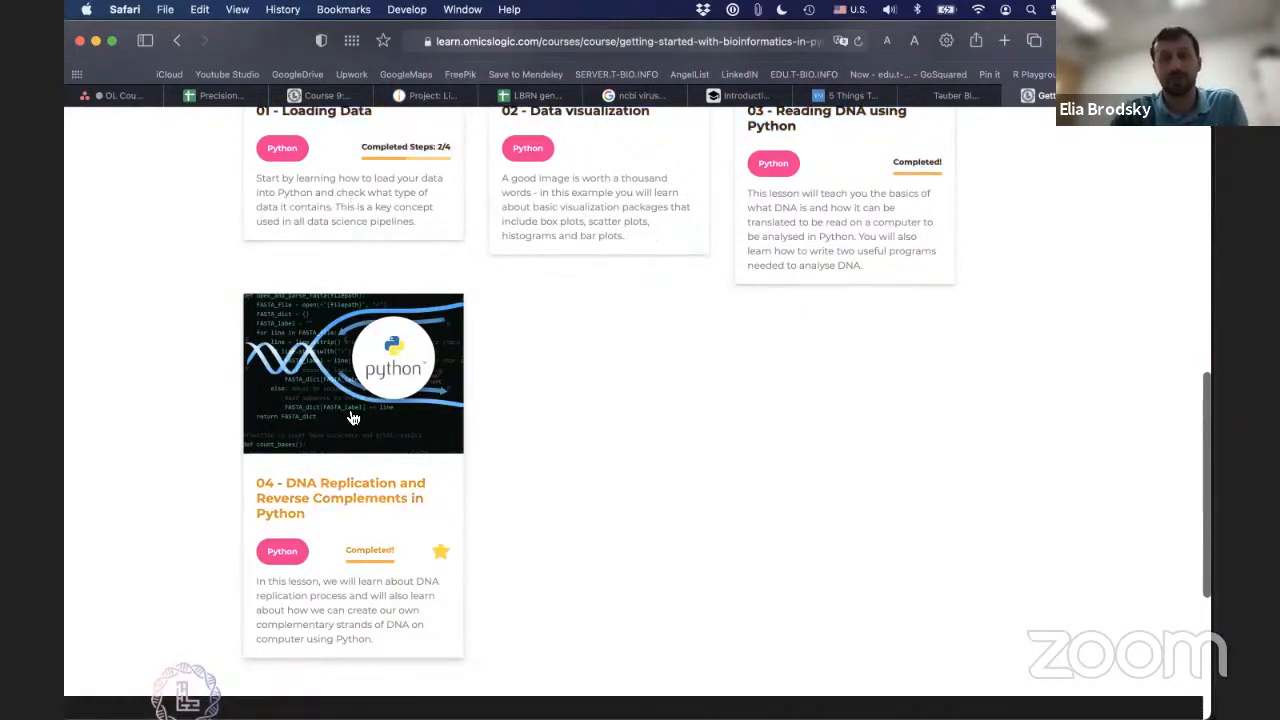
pyautogui.scroll(10, 350, 418)
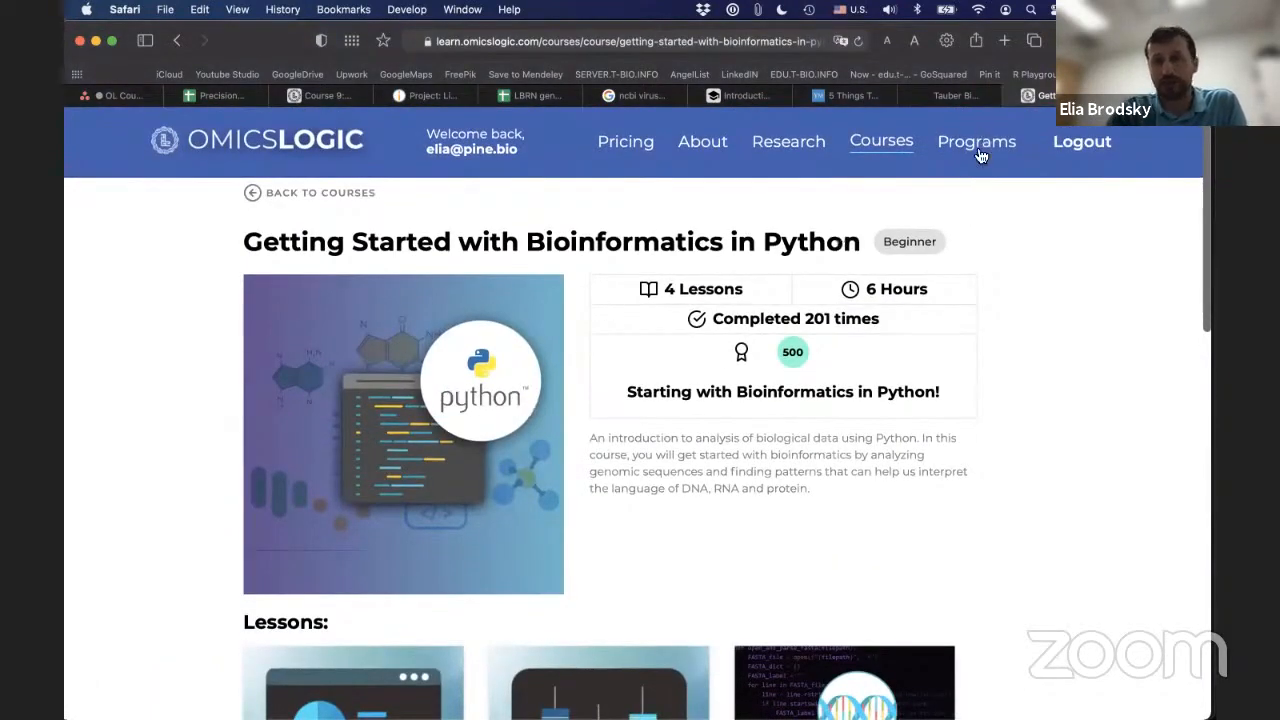
# - Search the programs catalogue for 'sars' and review the COVID 19 Genomics & Variant Analysis syllabus
pyautogui.click(978, 145)
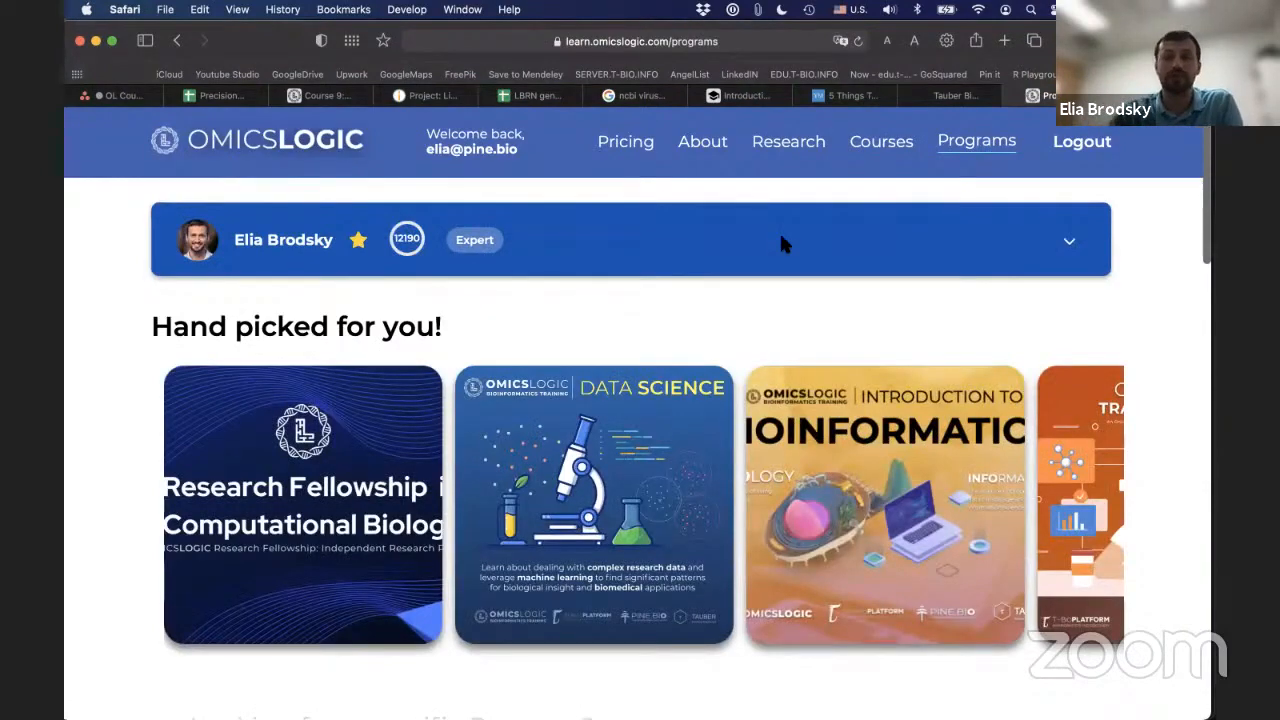
pyautogui.scroll(-5, 556, 310)
pyautogui.scroll(-5, 556, 310)
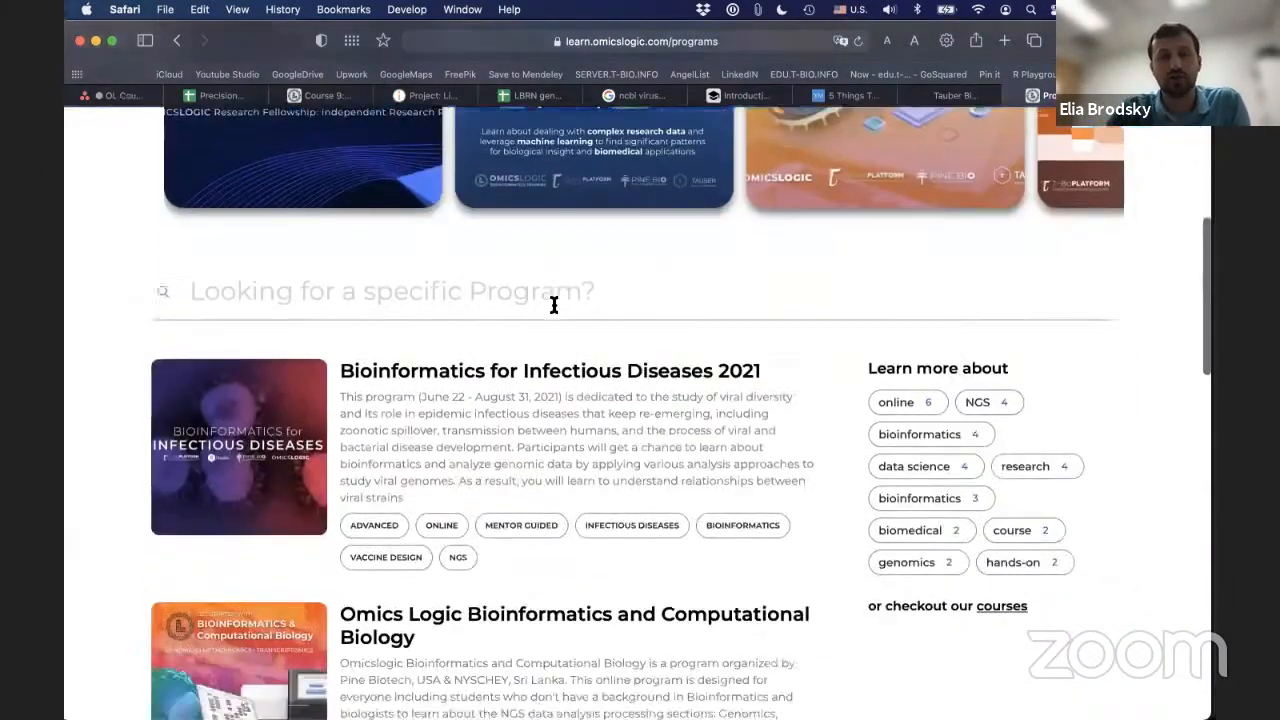
pyautogui.scroll(-5, 556, 375)
pyautogui.scroll(-3, 556, 375)
pyautogui.scroll(-3, 556, 375)
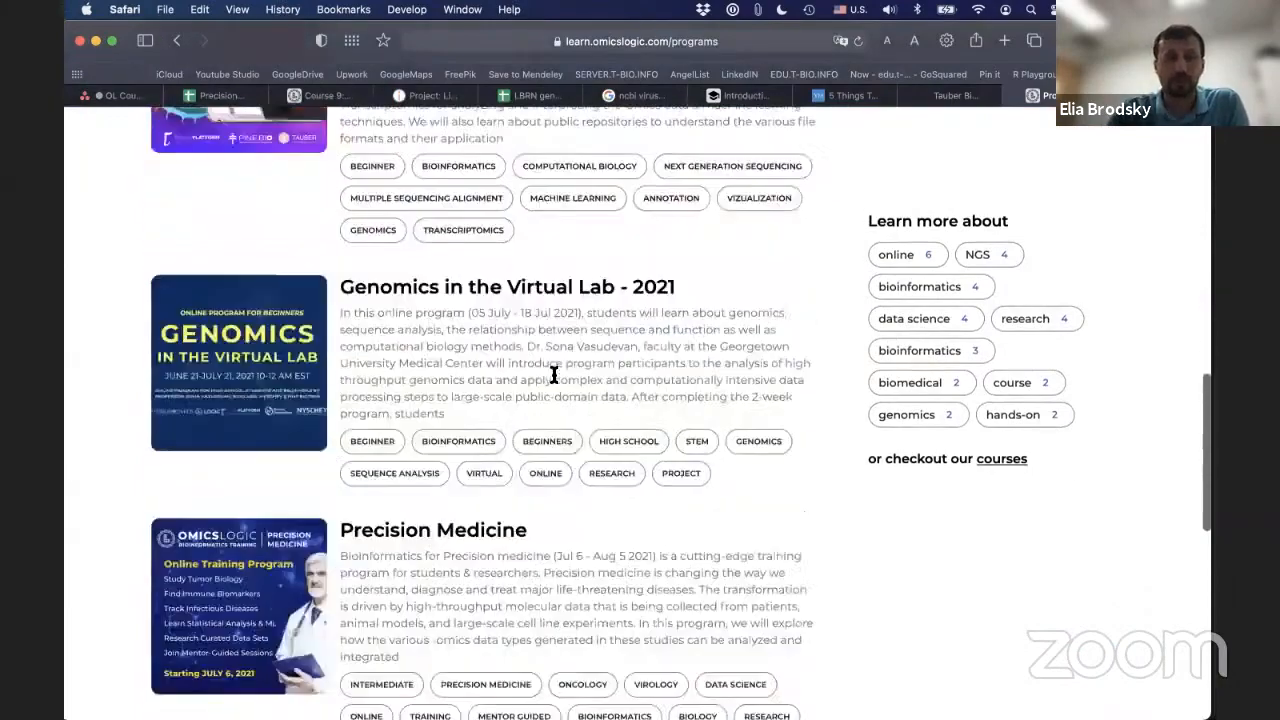
pyautogui.scroll(-3, 556, 375)
pyautogui.scroll(-5, 553, 375)
pyautogui.scroll(5, 553, 375)
pyautogui.scroll(10, 553, 375)
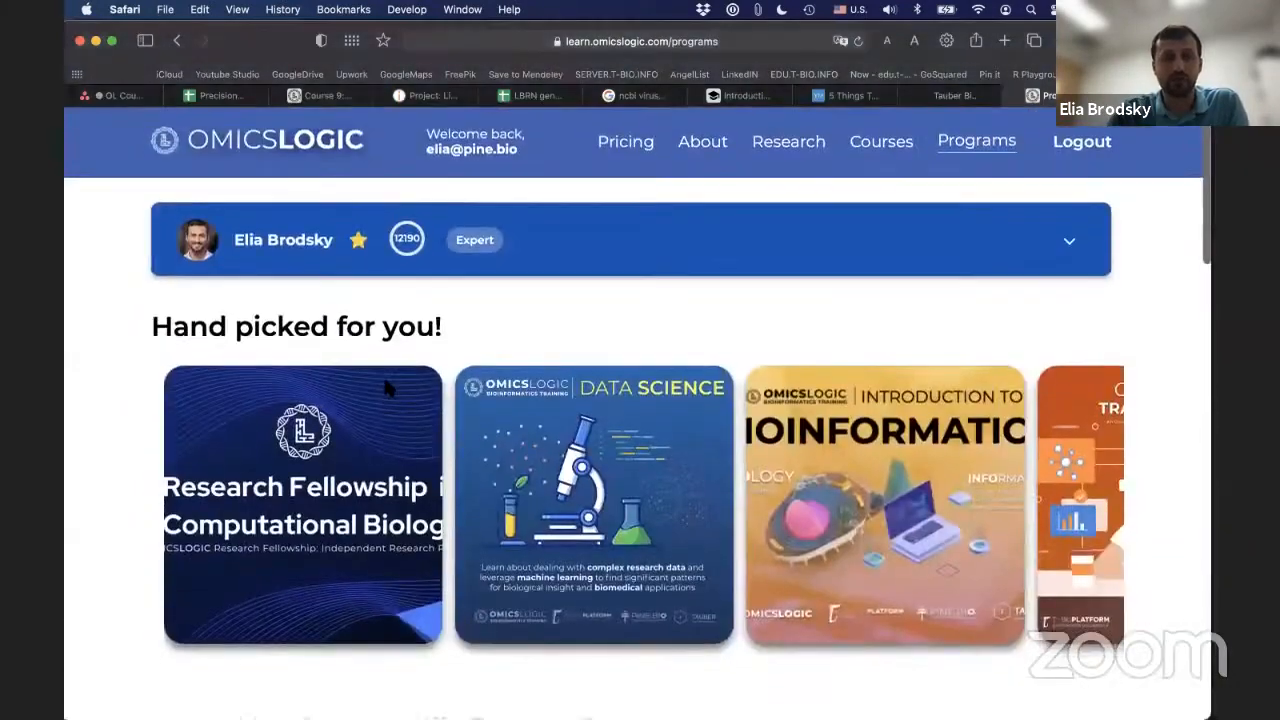
pyautogui.scroll(3, 553, 375)
pyautogui.scroll(-5, 556, 375)
pyautogui.scroll(-3, 556, 375)
pyautogui.click(310, 223)
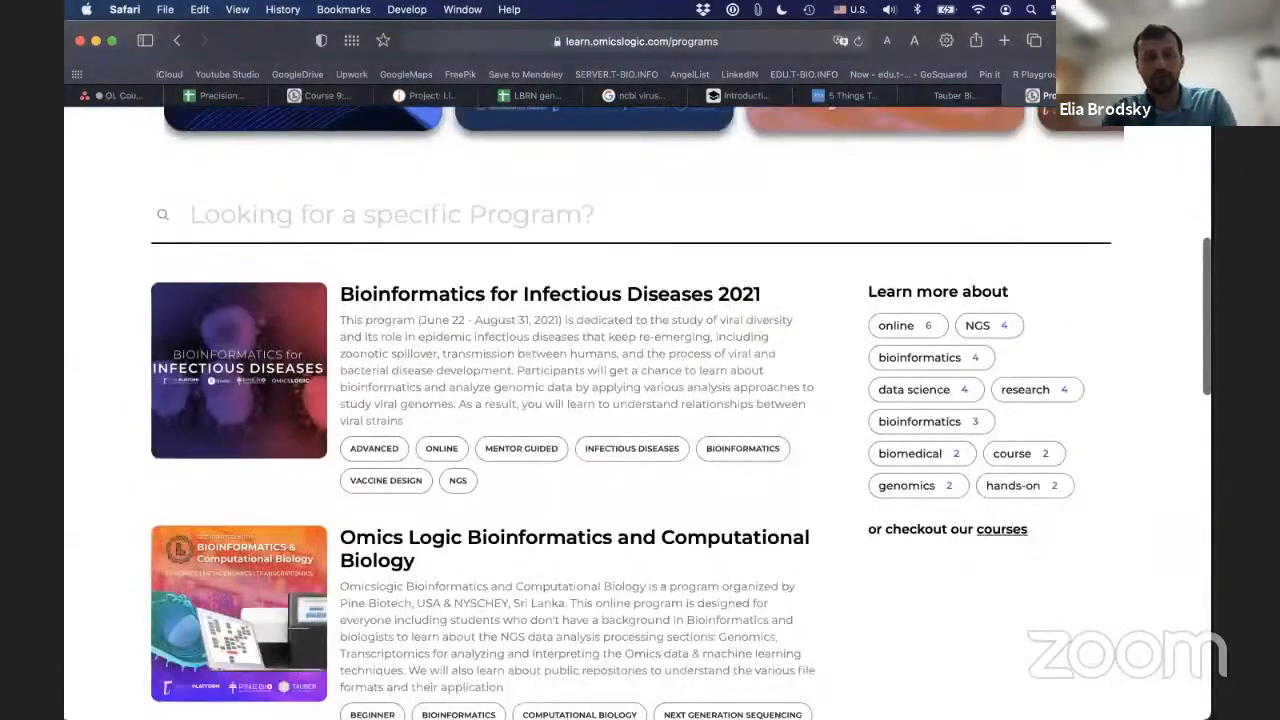
pyautogui.write('sars')
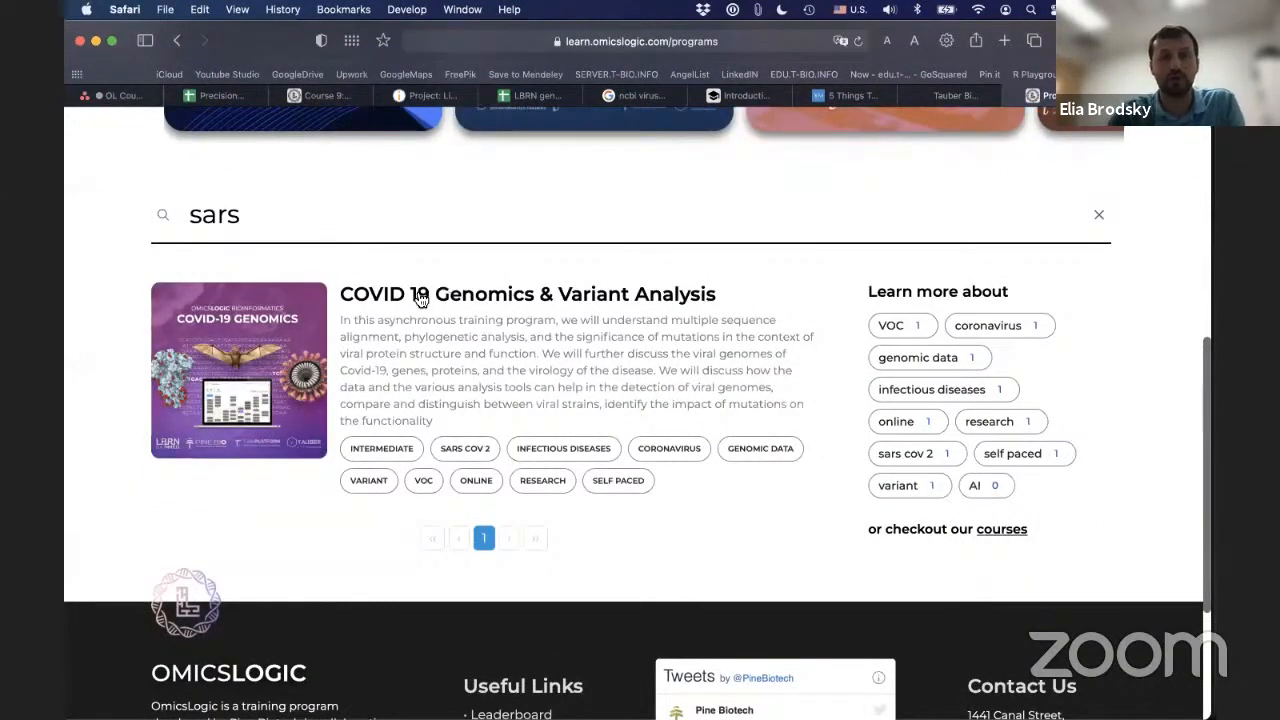
pyautogui.click(422, 298)
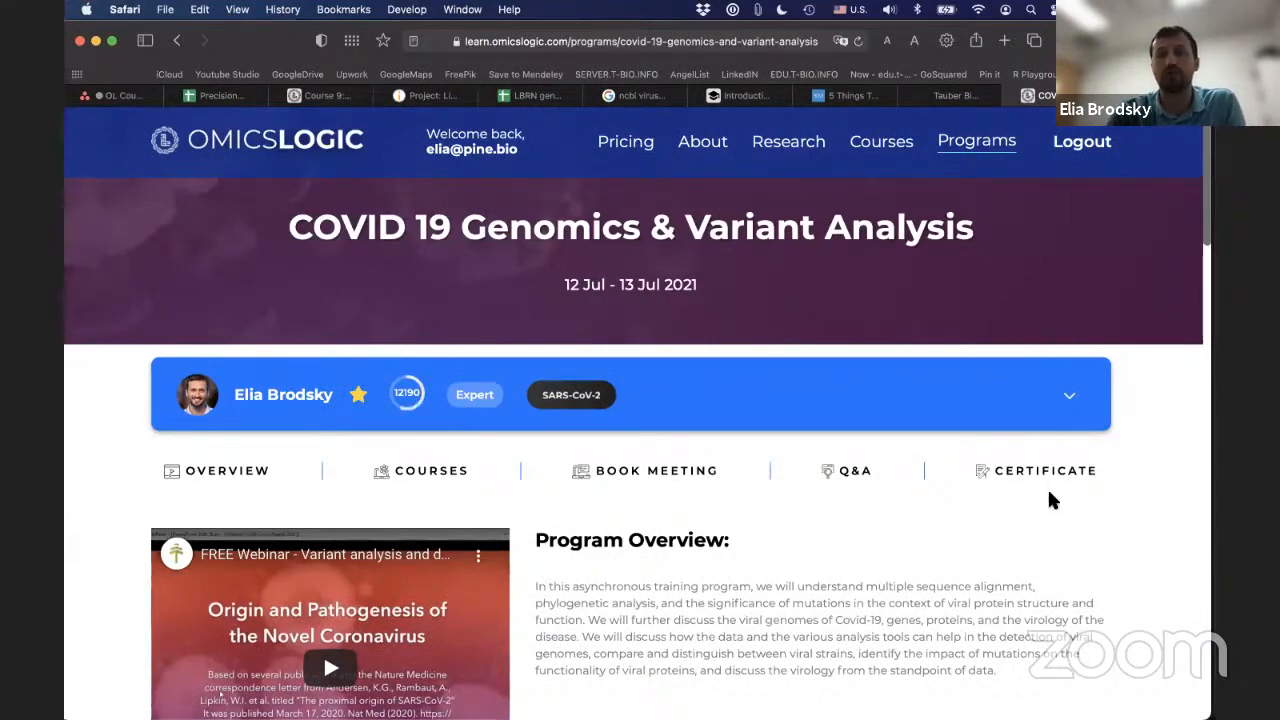
pyautogui.scroll(-5, 900, 327)
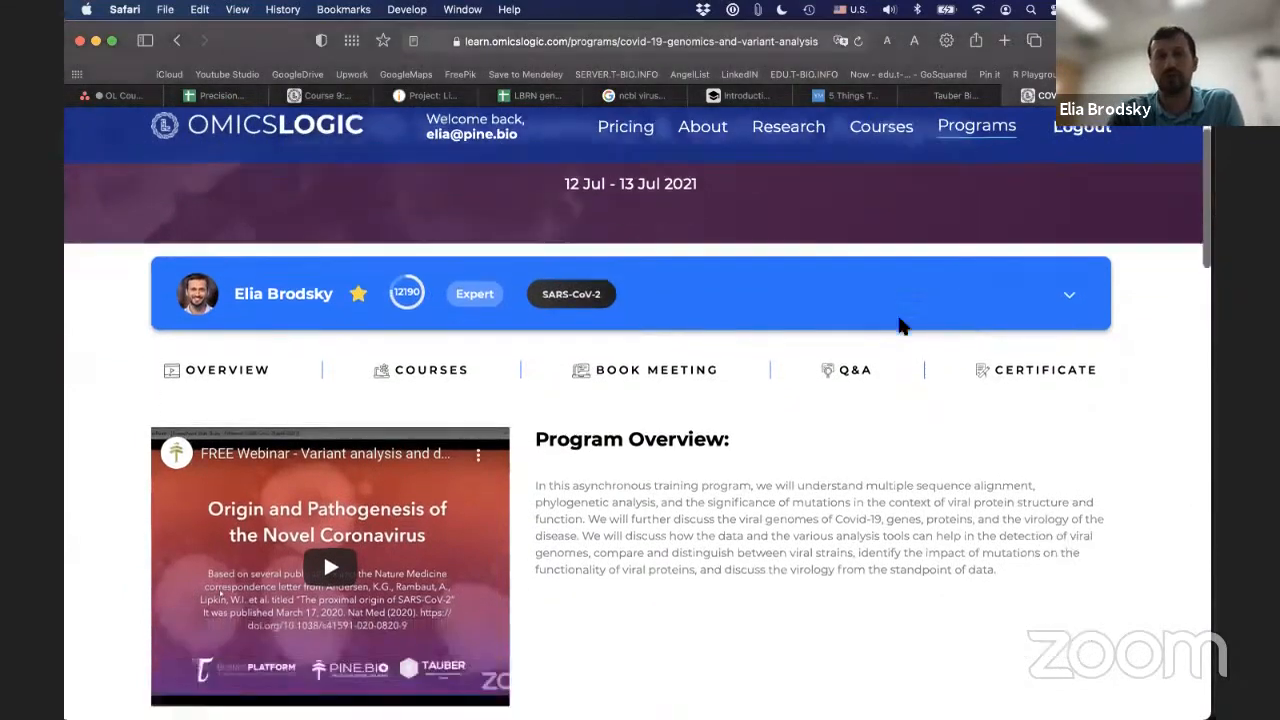
pyautogui.scroll(-3, 897, 312)
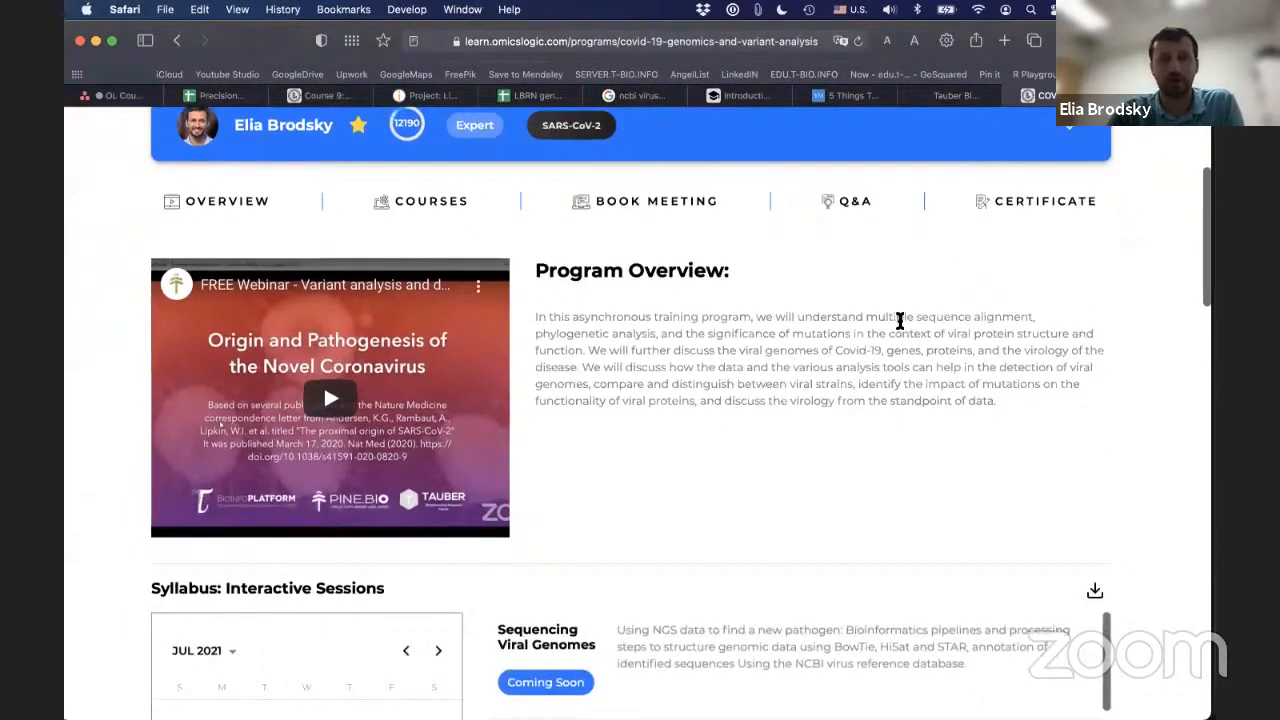
pyautogui.scroll(-3, 727, 308)
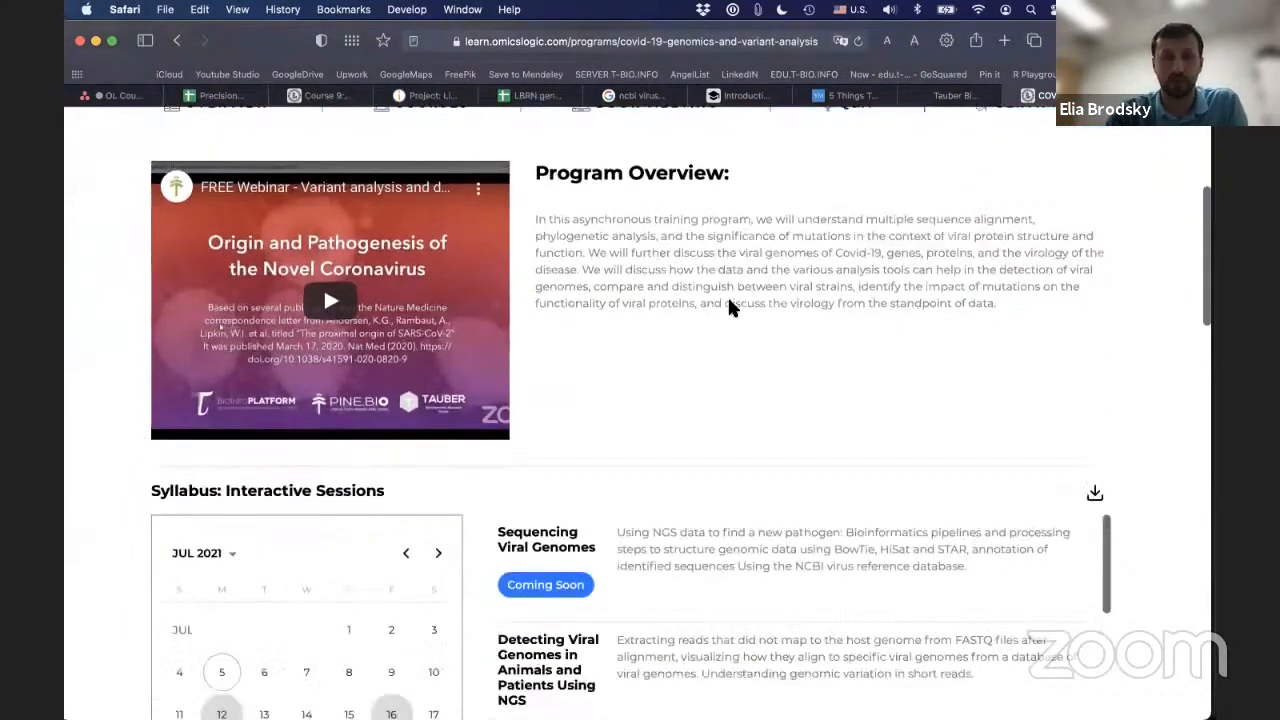
pyautogui.scroll(-5, 727, 308)
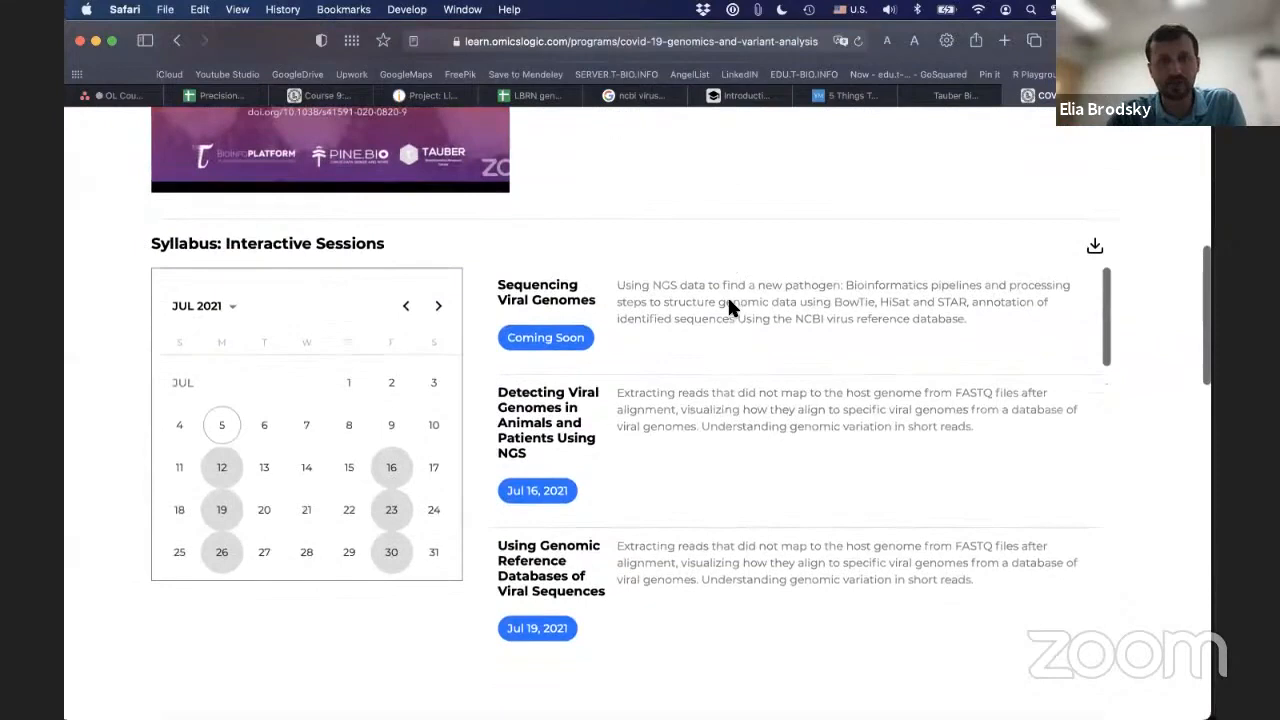
pyautogui.scroll(1, 727, 308)
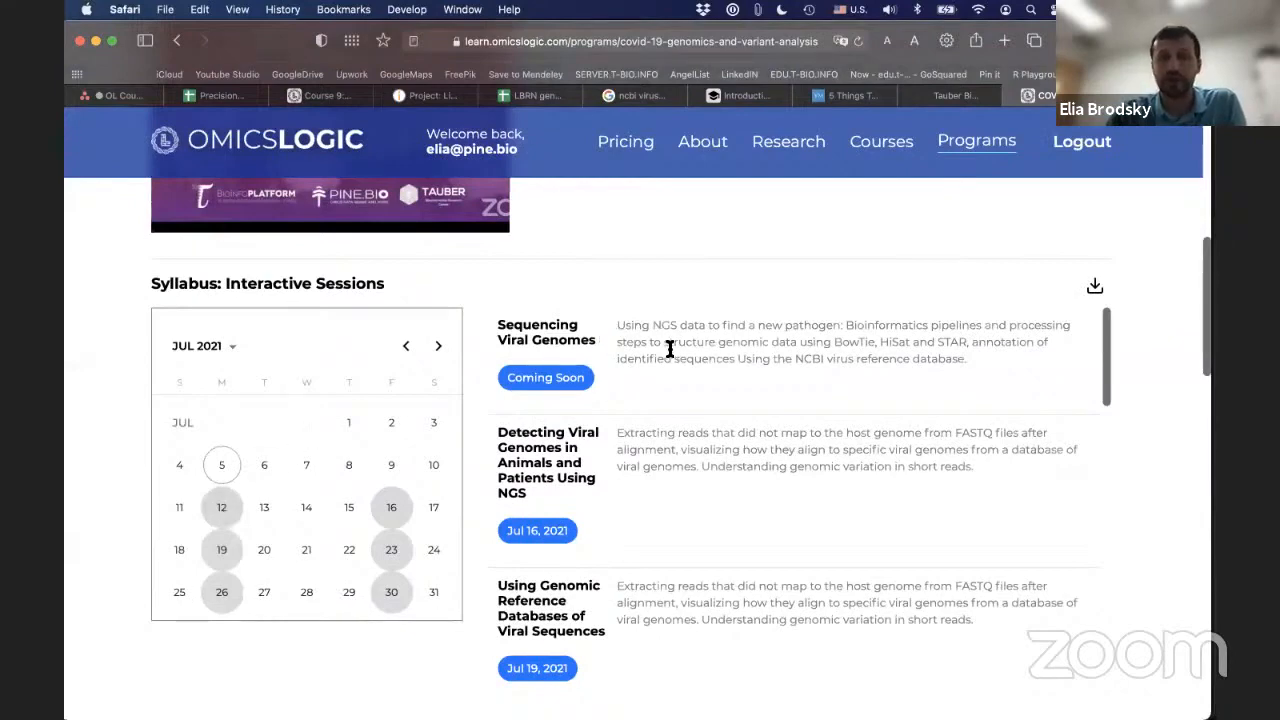
pyautogui.scroll(-2, 670, 348)
pyautogui.scroll(-2, 670, 348)
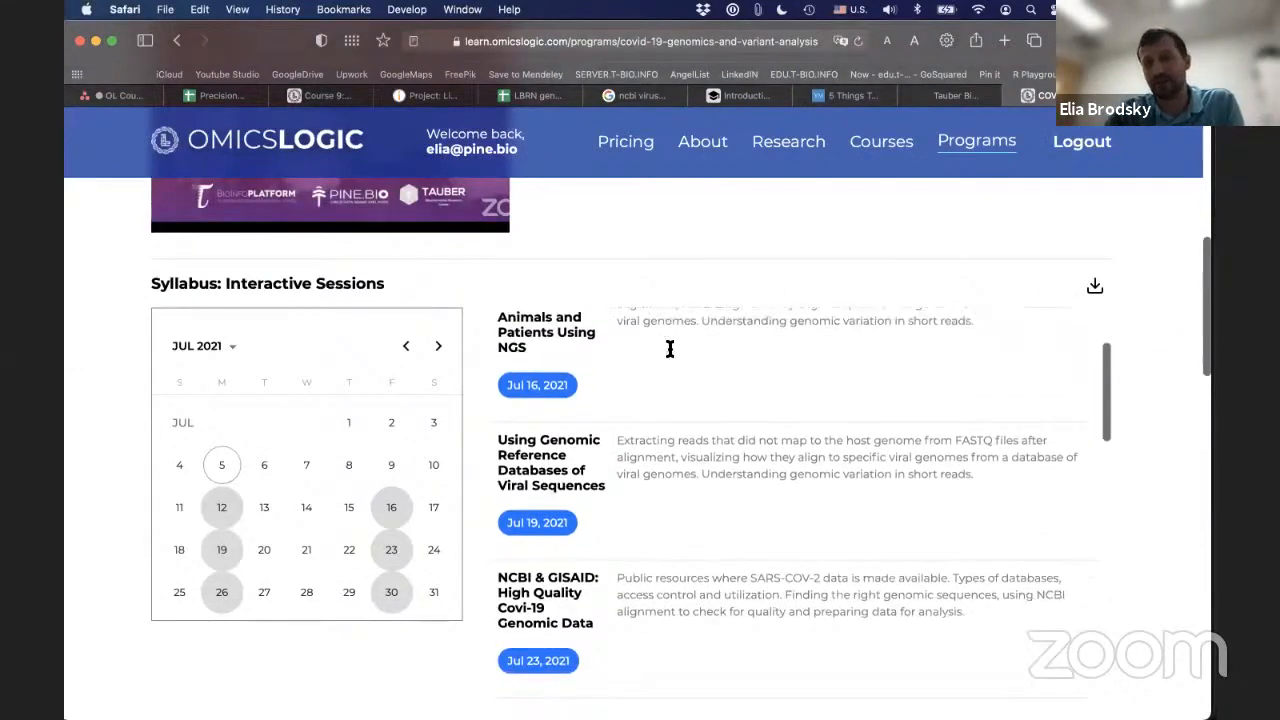
pyautogui.scroll(-2, 670, 348)
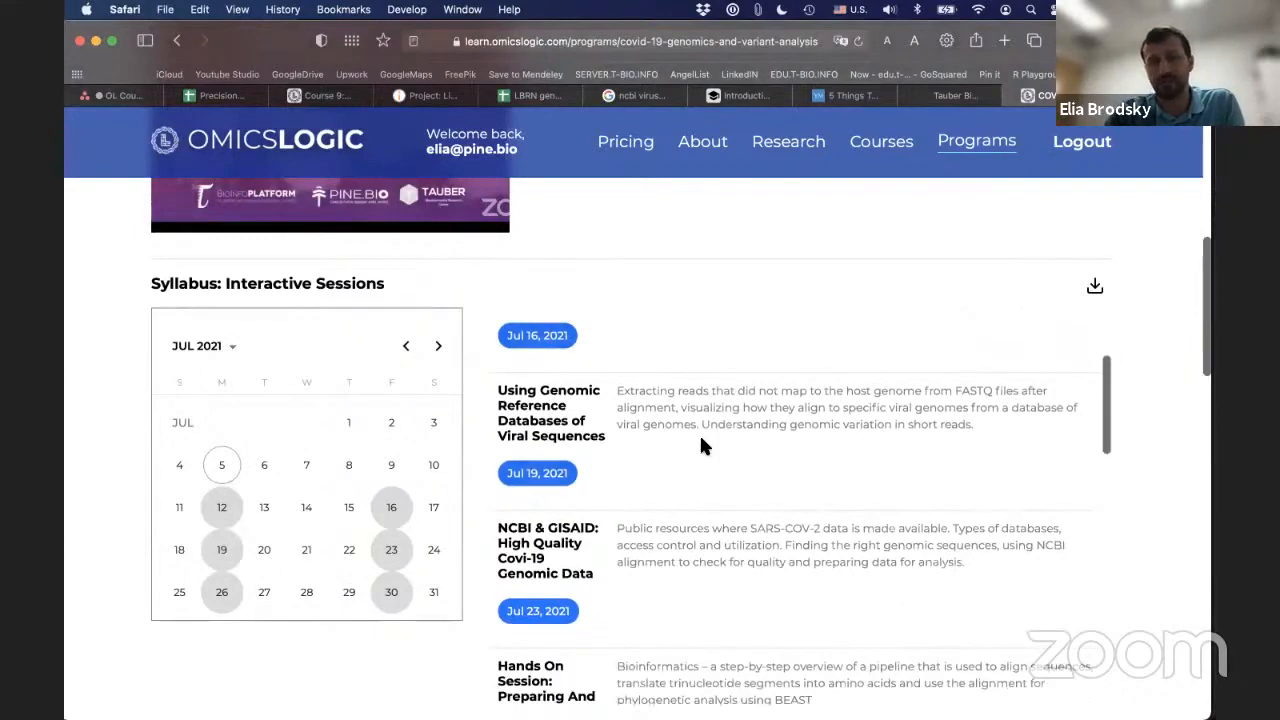
pyautogui.scroll(2, 699, 433)
pyautogui.scroll(2, 640, 420)
pyautogui.scroll(1, 578, 378)
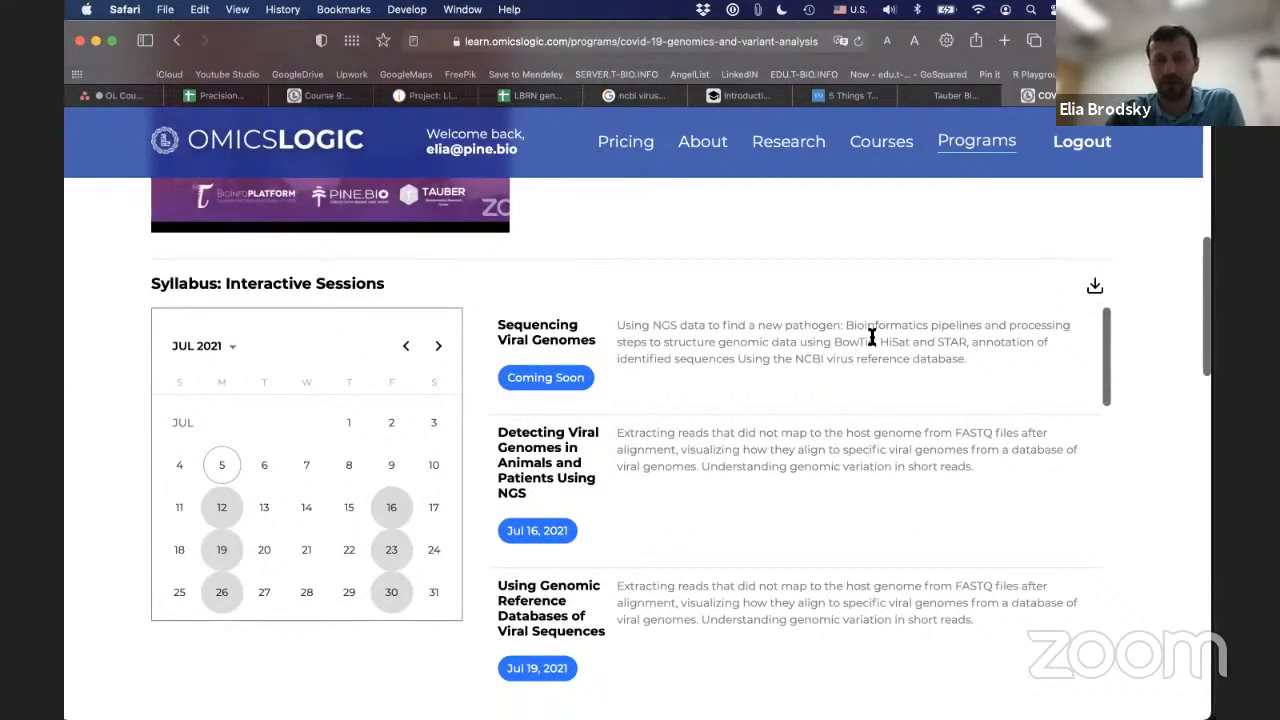
pyautogui.scroll(-3, 870, 340)
pyautogui.scroll(-3, 870, 340)
pyautogui.scroll(-3, 900, 330)
pyautogui.scroll(-2, 1100, 300)
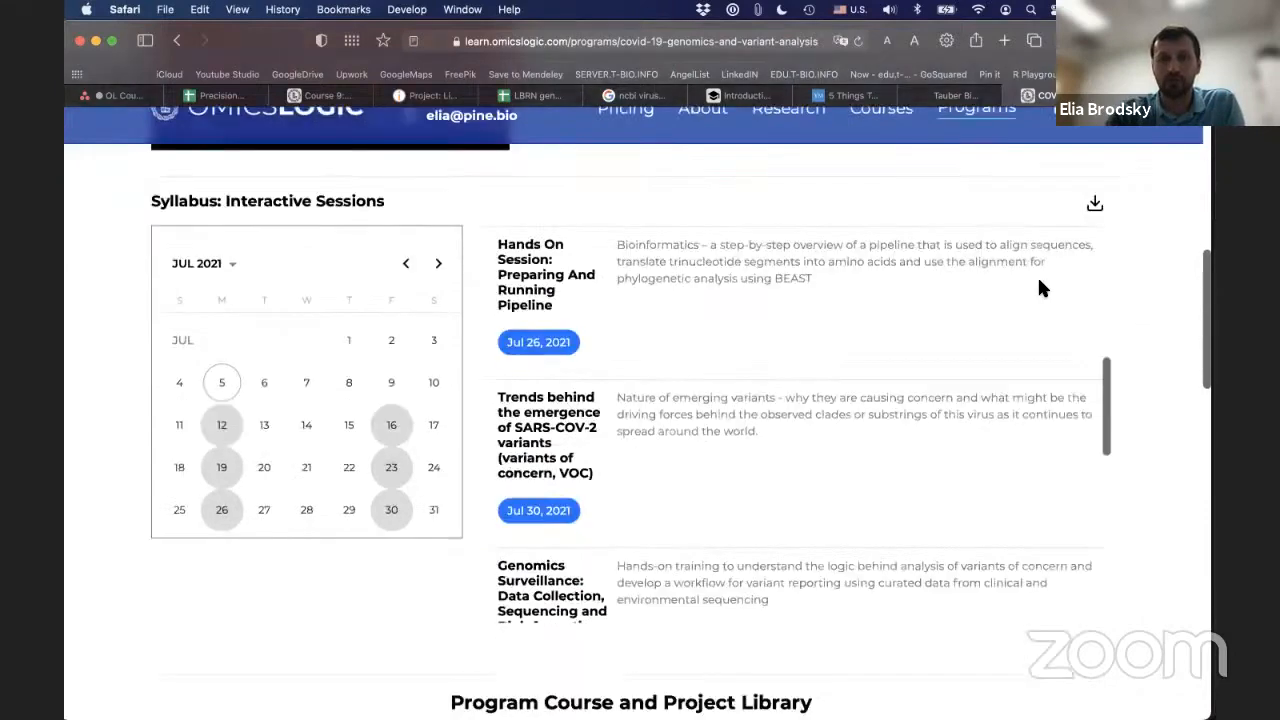
pyautogui.scroll(-2, 1042, 289)
pyautogui.scroll(-3, 868, 257)
pyautogui.scroll(-3, 868, 257)
pyautogui.scroll(-2, 868, 257)
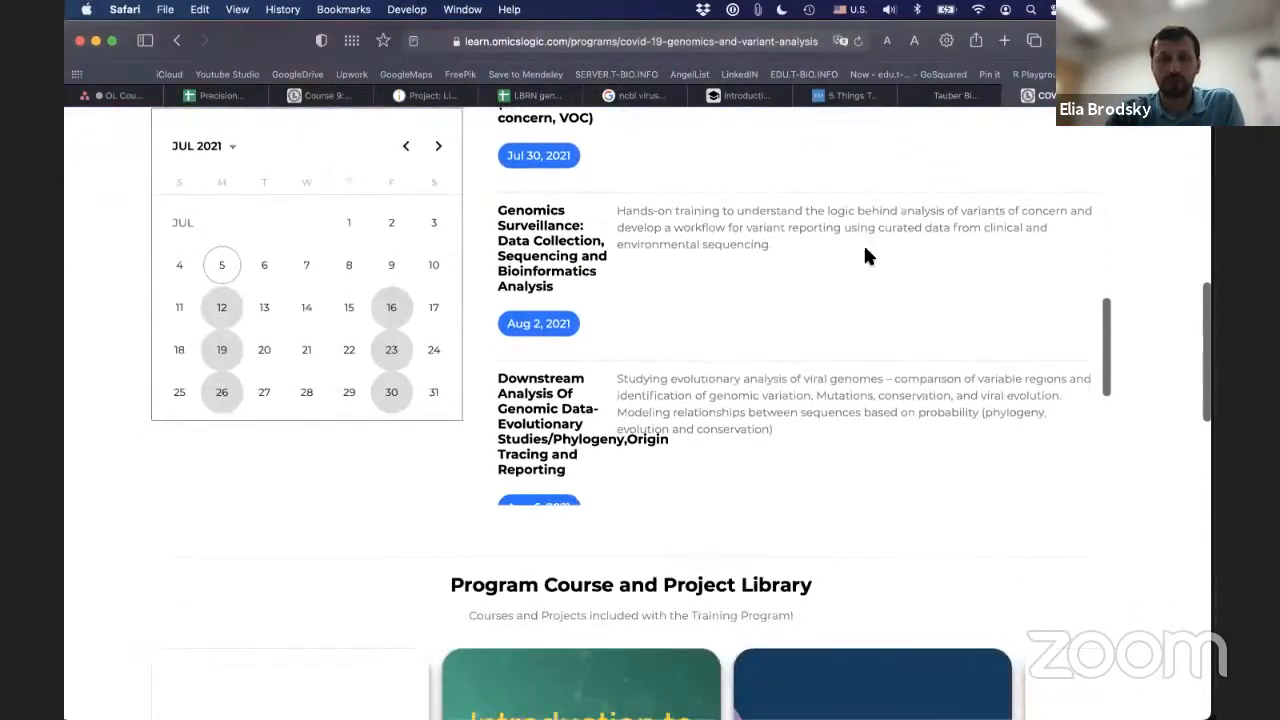
pyautogui.scroll(-1, 867, 256)
pyautogui.scroll(-1, 867, 256)
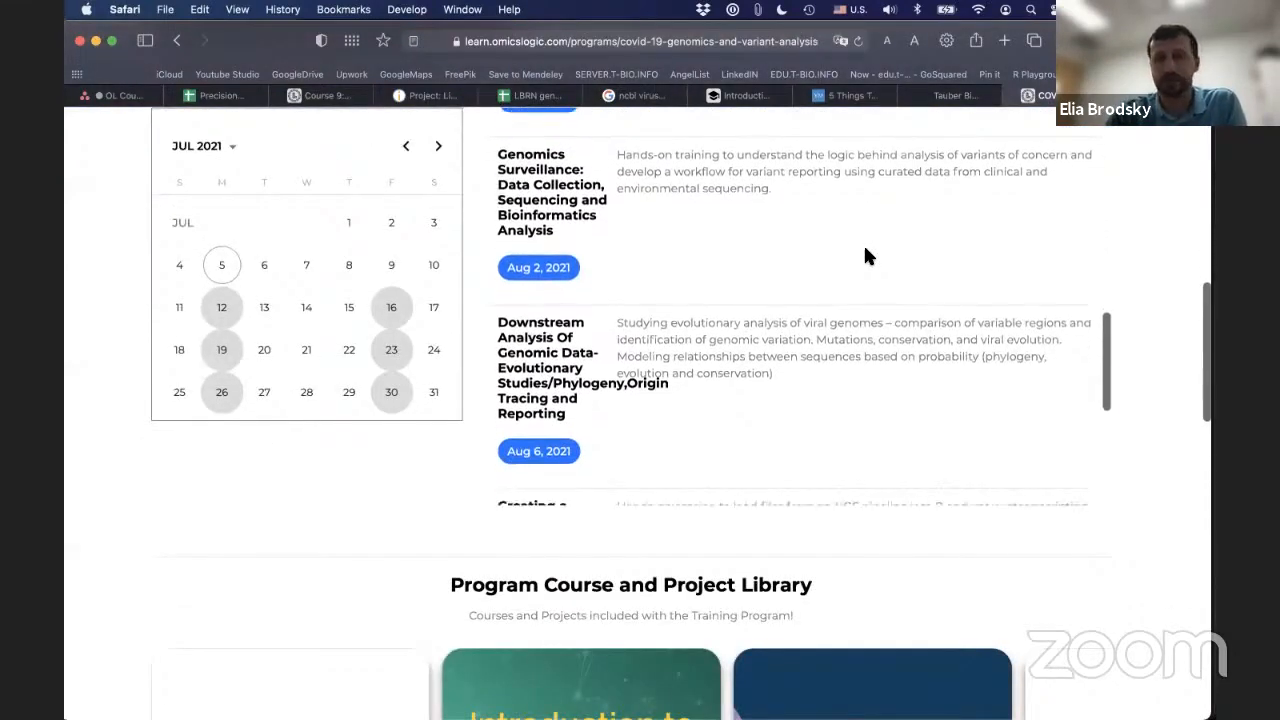
pyautogui.scroll(-1, 867, 256)
pyautogui.scroll(-2, 867, 256)
pyautogui.scroll(-2, 867, 256)
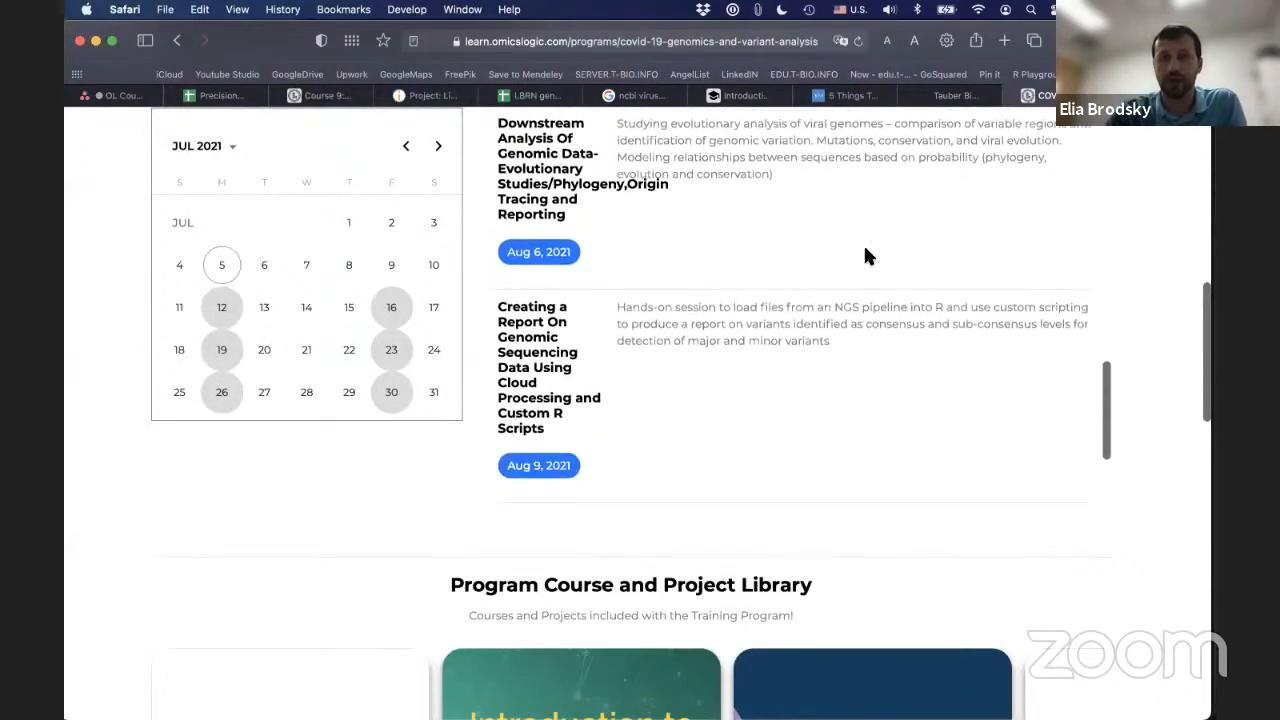
pyautogui.scroll(-1, 867, 256)
pyautogui.scroll(-1, 867, 256)
pyautogui.scroll(-2, 867, 256)
pyautogui.scroll(-1, 867, 256)
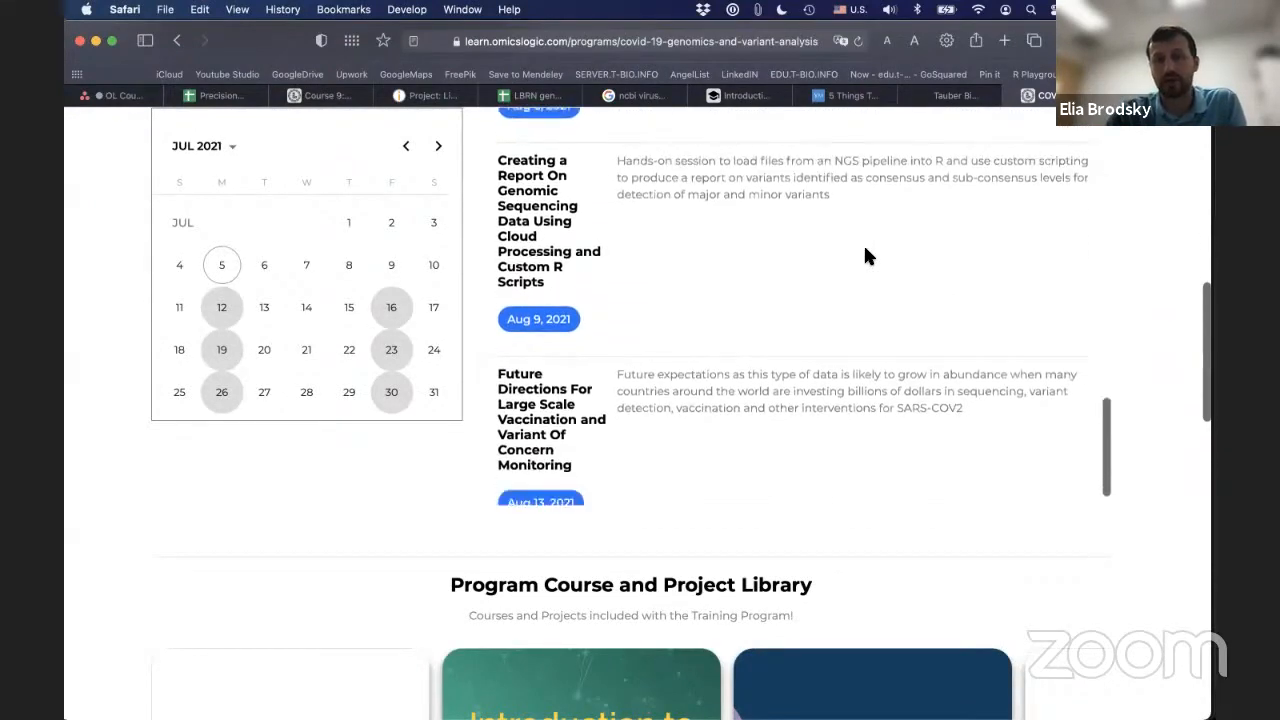
pyautogui.scroll(-1, 867, 256)
pyautogui.scroll(-2, 867, 256)
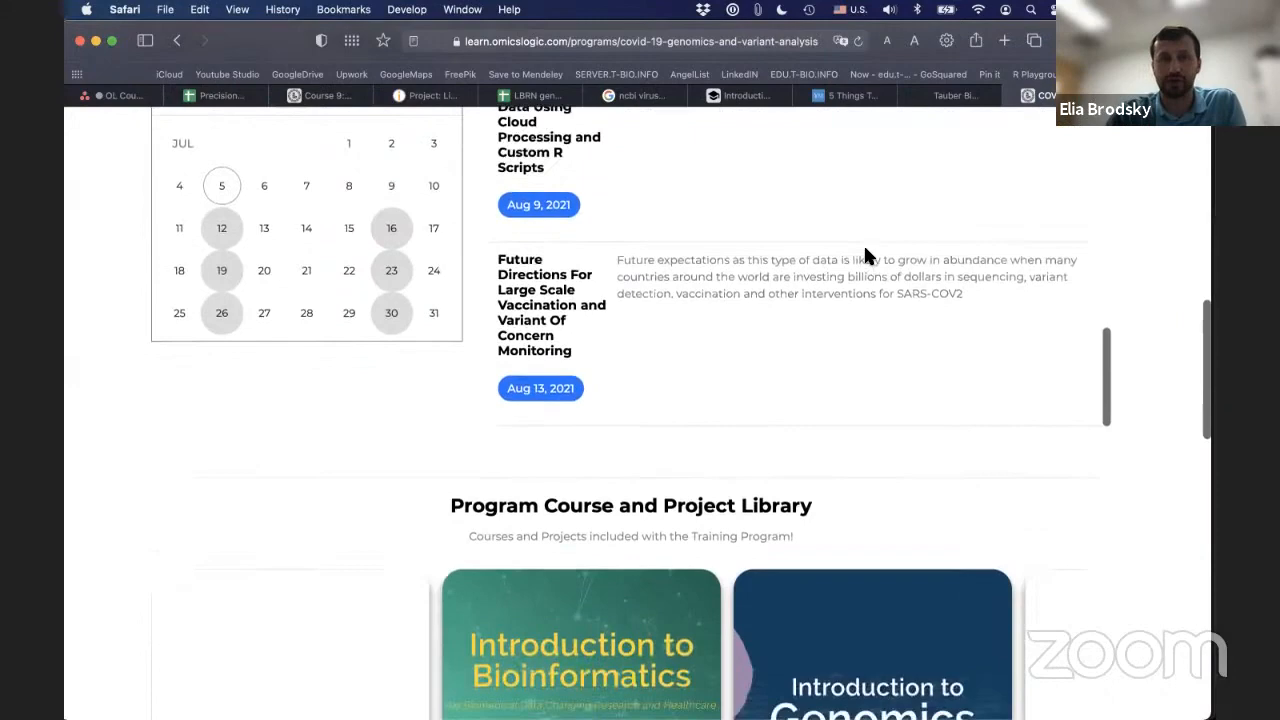
pyautogui.scroll(-1, 867, 256)
pyautogui.scroll(-1, 867, 256)
pyautogui.scroll(-3, 867, 256)
pyautogui.scroll(-2, 867, 256)
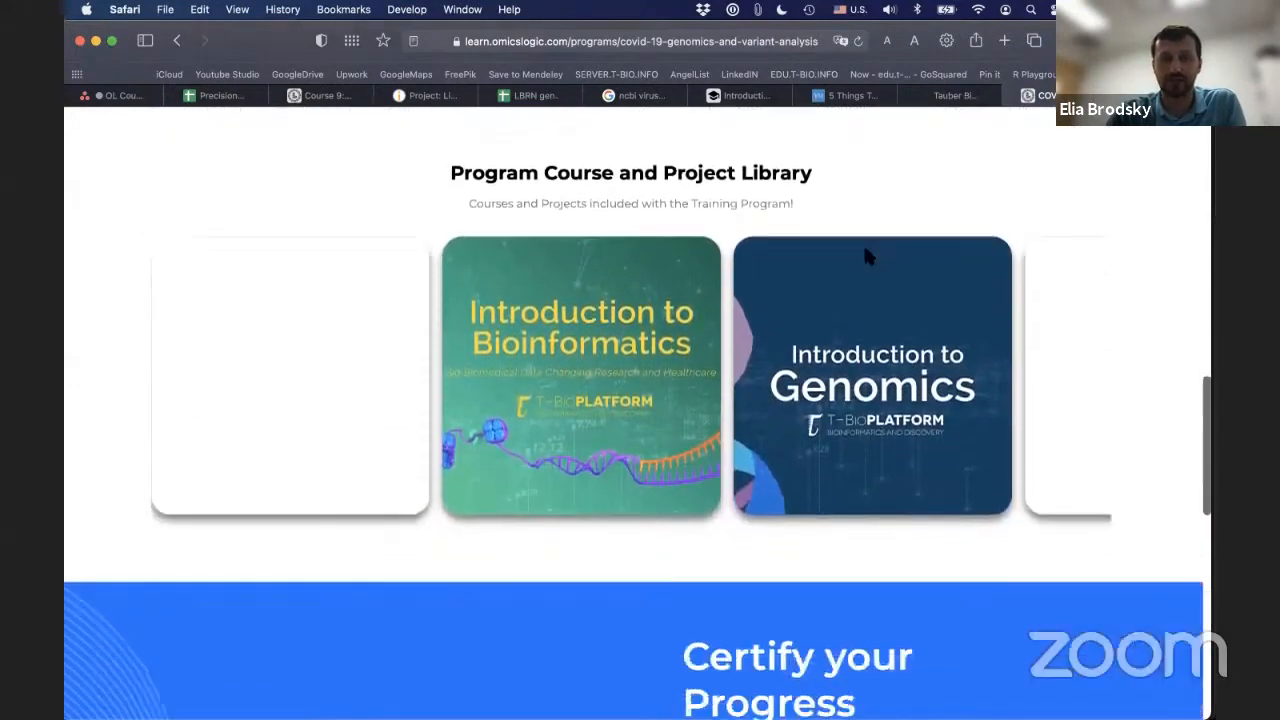
pyautogui.scroll(-1, 867, 256)
pyautogui.moveTo(872, 375)
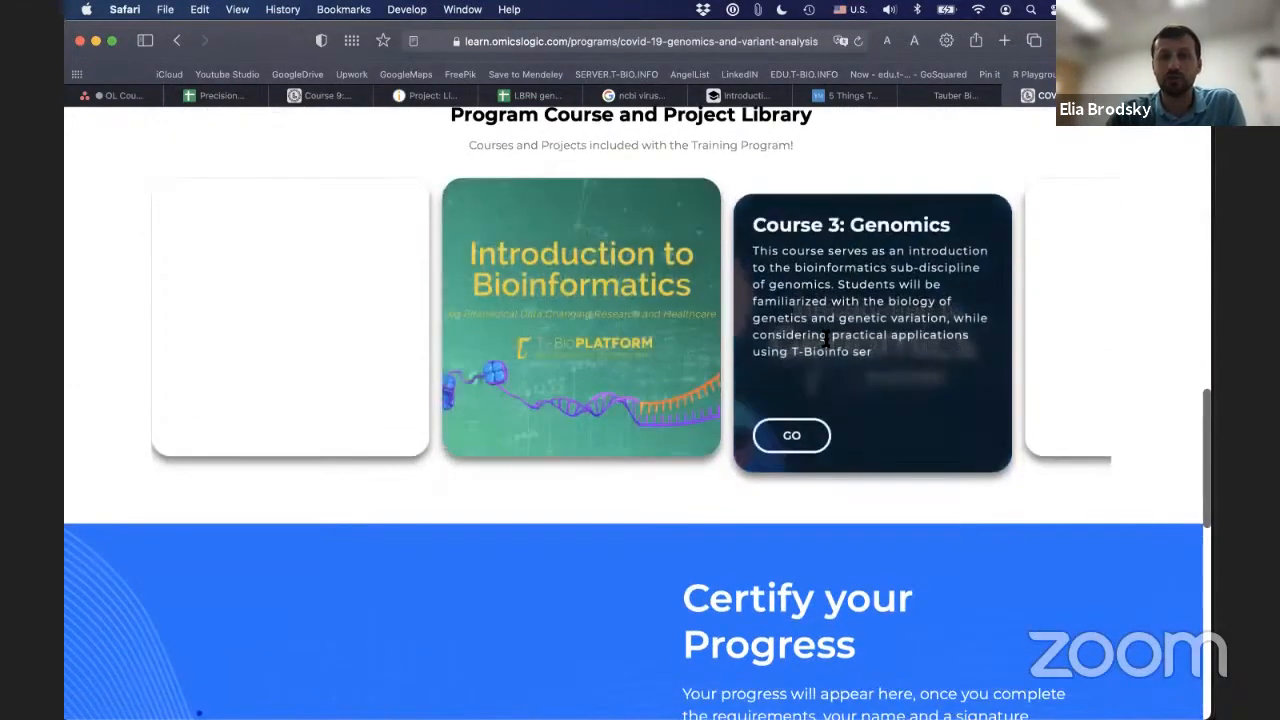
# - Review the Introduction to Bioinformatics course's three completed lessons from the course library
pyautogui.moveTo(581, 318)
pyautogui.click(500, 436)
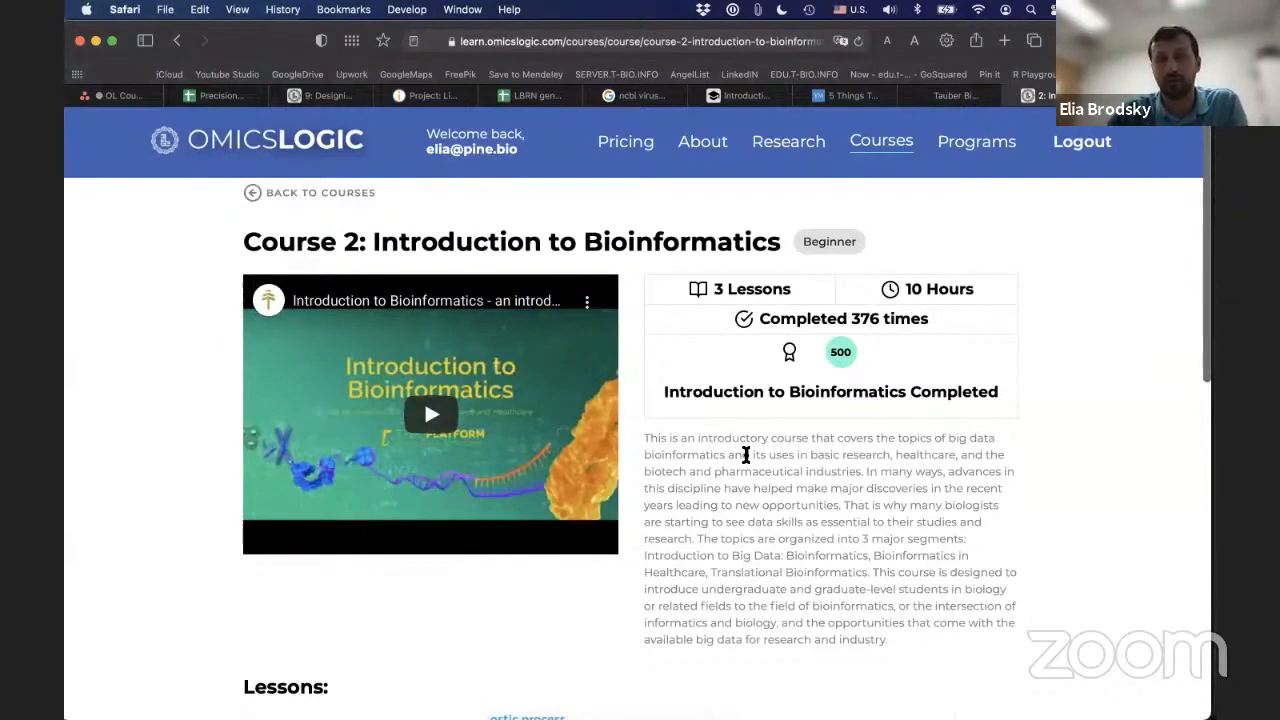
pyautogui.scroll(-2, 710, 397)
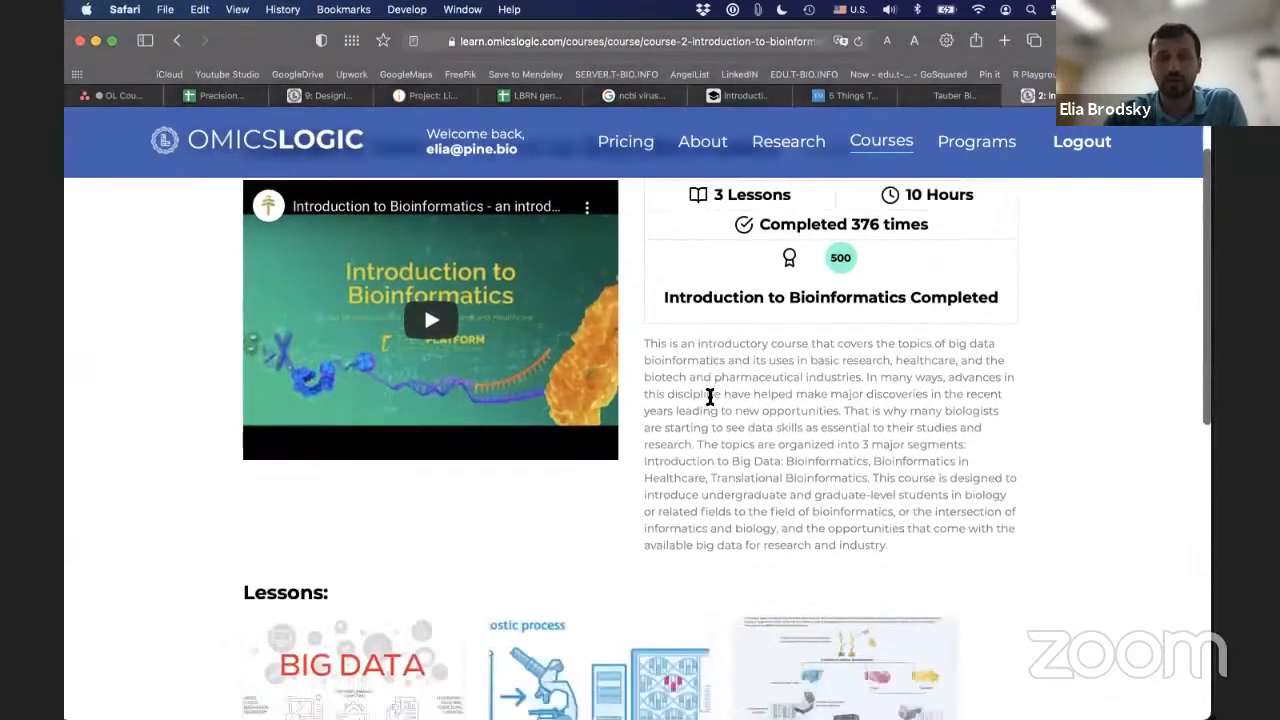
pyautogui.scroll(-3, 710, 397)
pyautogui.scroll(-2, 710, 397)
pyautogui.scroll(-4, 710, 397)
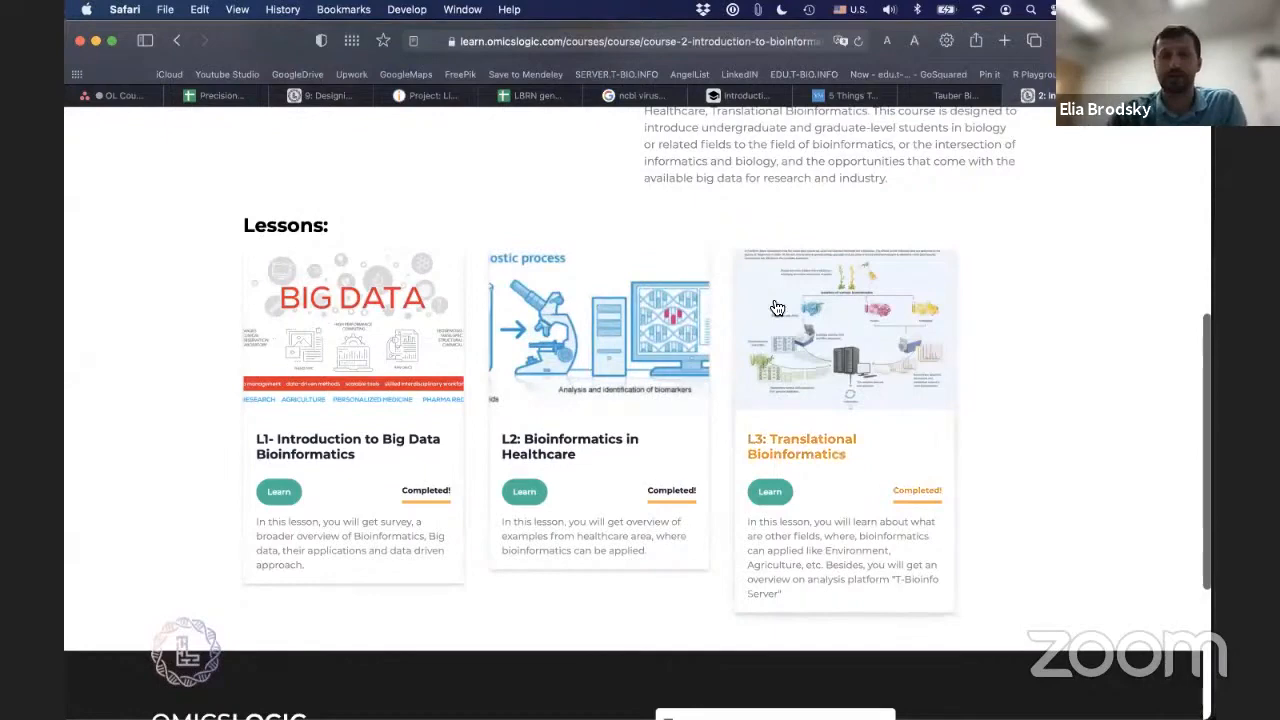
pyautogui.scroll(-5, 778, 307)
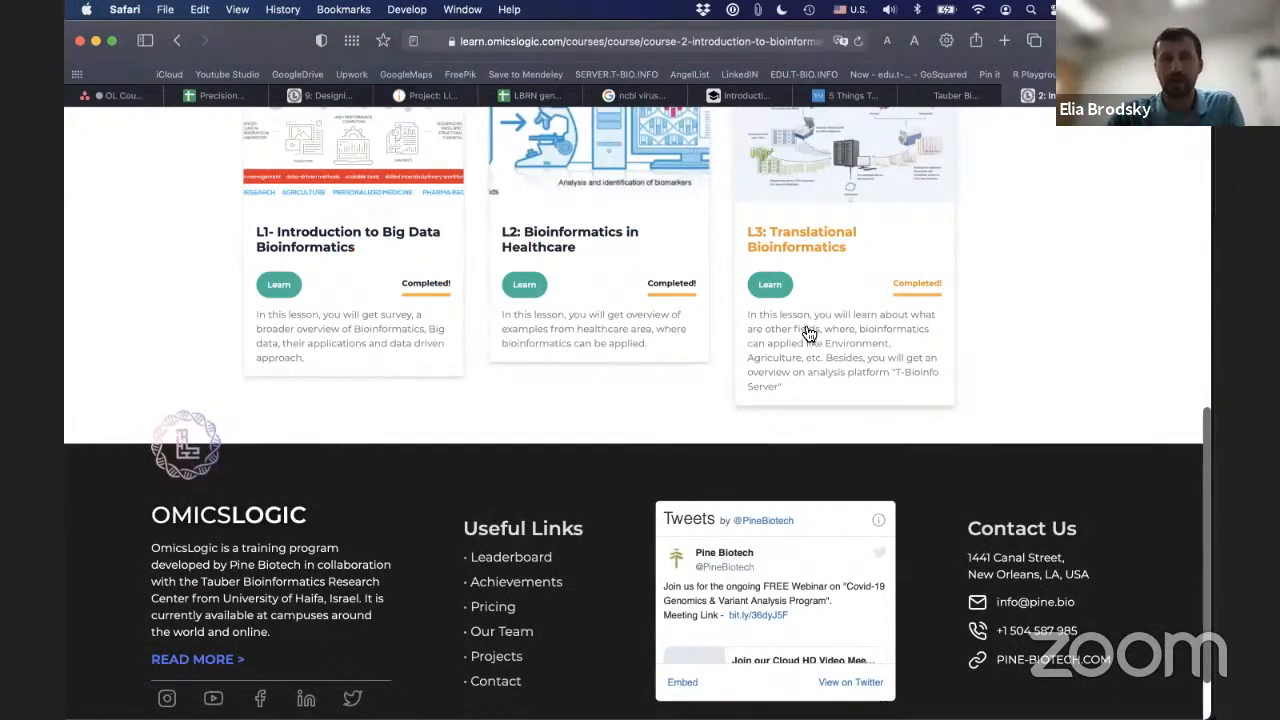
pyautogui.scroll(3, 808, 332)
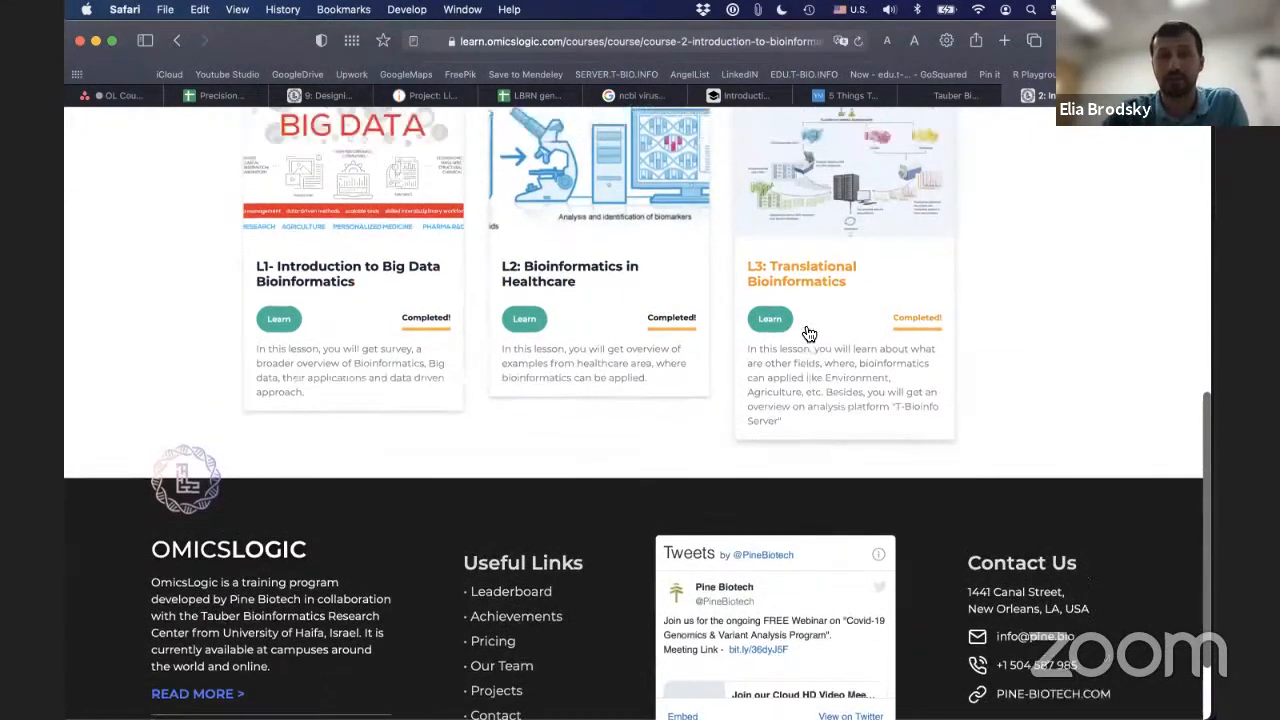
pyautogui.scroll(6, 808, 332)
pyautogui.scroll(5, 803, 325)
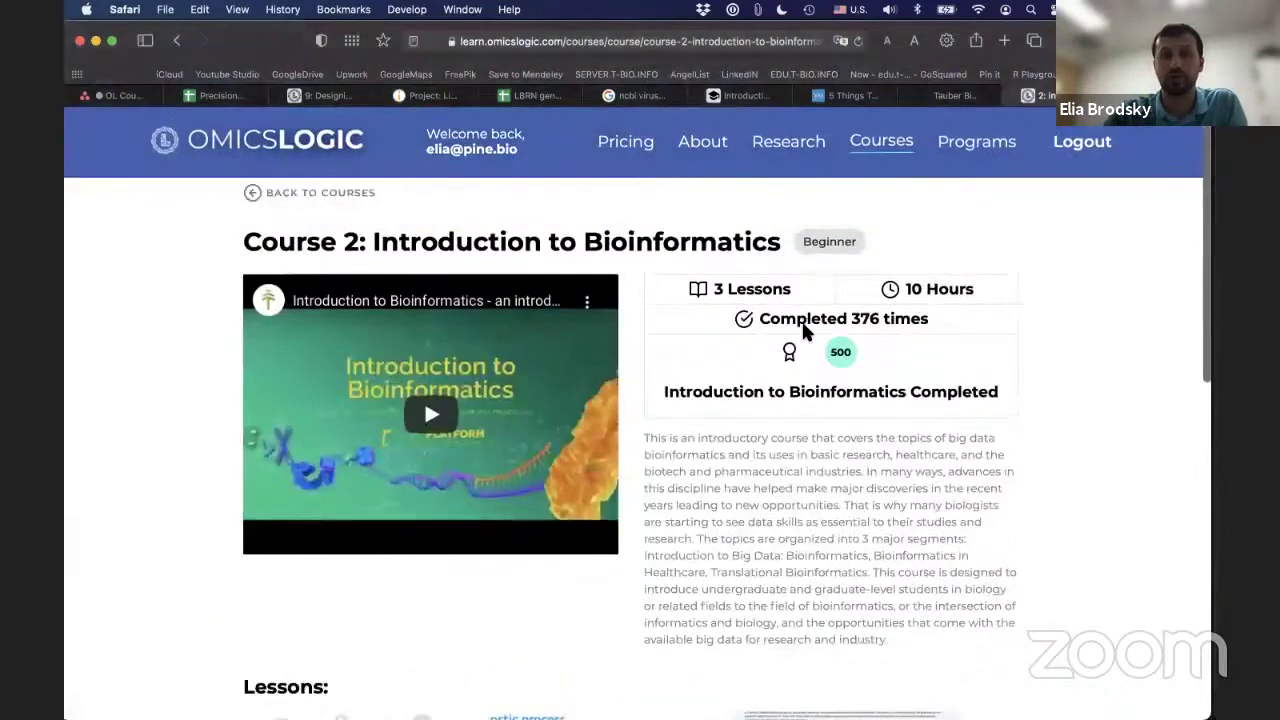
# - Empty Safari's caches via the Develop menu and reload the COVID 19 program page
pyautogui.click(177, 40)
pyautogui.scroll(-5, 343, 208)
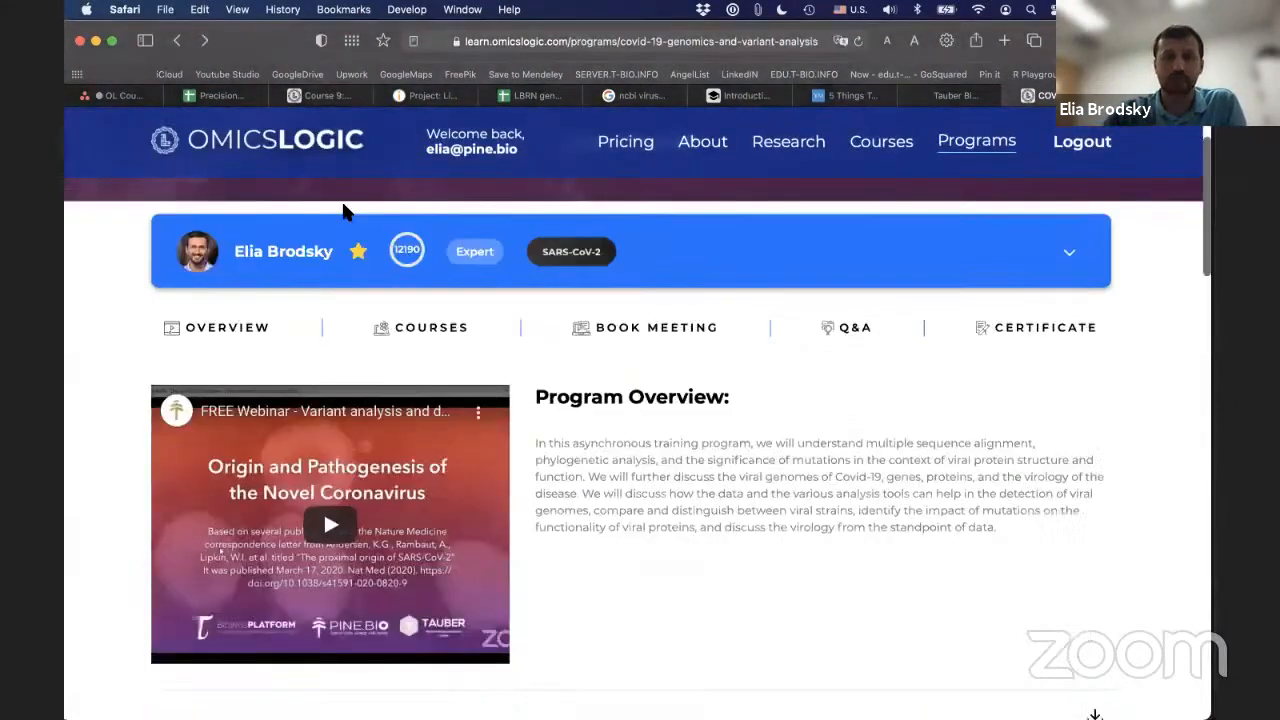
pyautogui.scroll(-8, 343, 208)
pyautogui.scroll(-3, 505, 349)
pyautogui.scroll(-6, 505, 349)
pyautogui.scroll(-3, 505, 349)
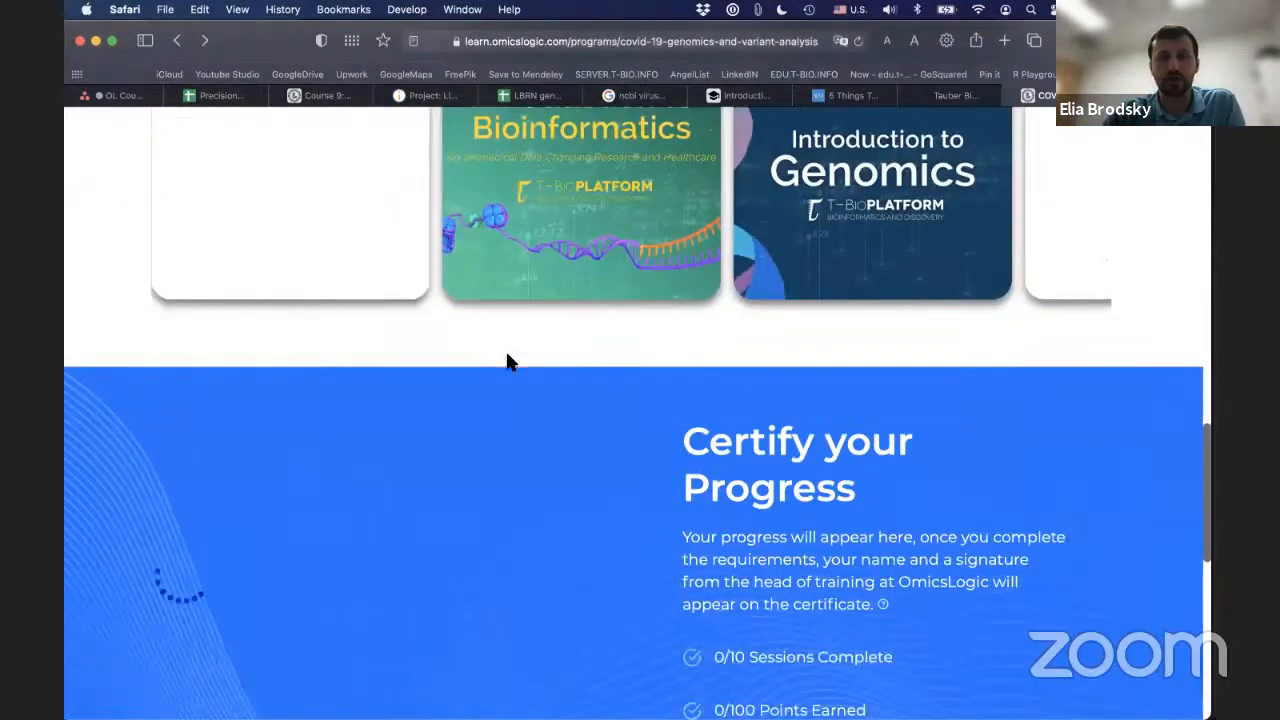
pyautogui.scroll(-4, 557, 318)
pyautogui.scroll(-1, 557, 318)
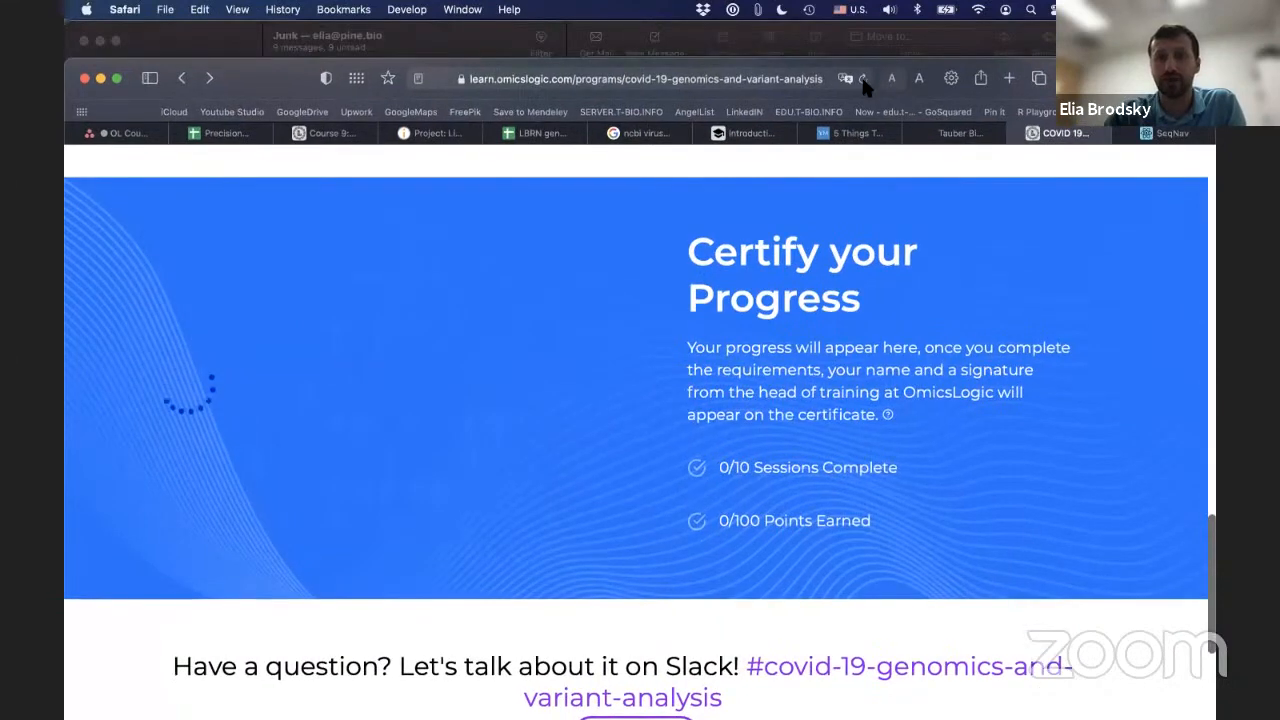
pyautogui.click(862, 80)
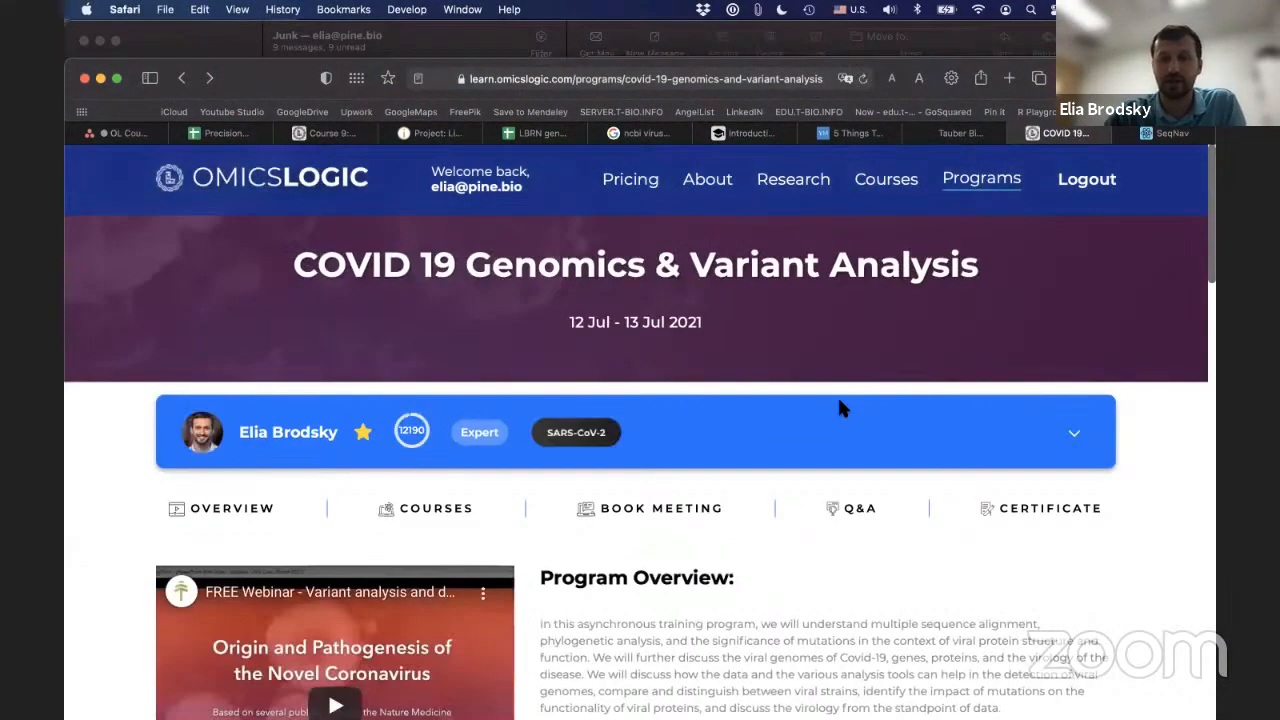
pyautogui.scroll(-10, 837, 395)
pyautogui.scroll(-5, 837, 395)
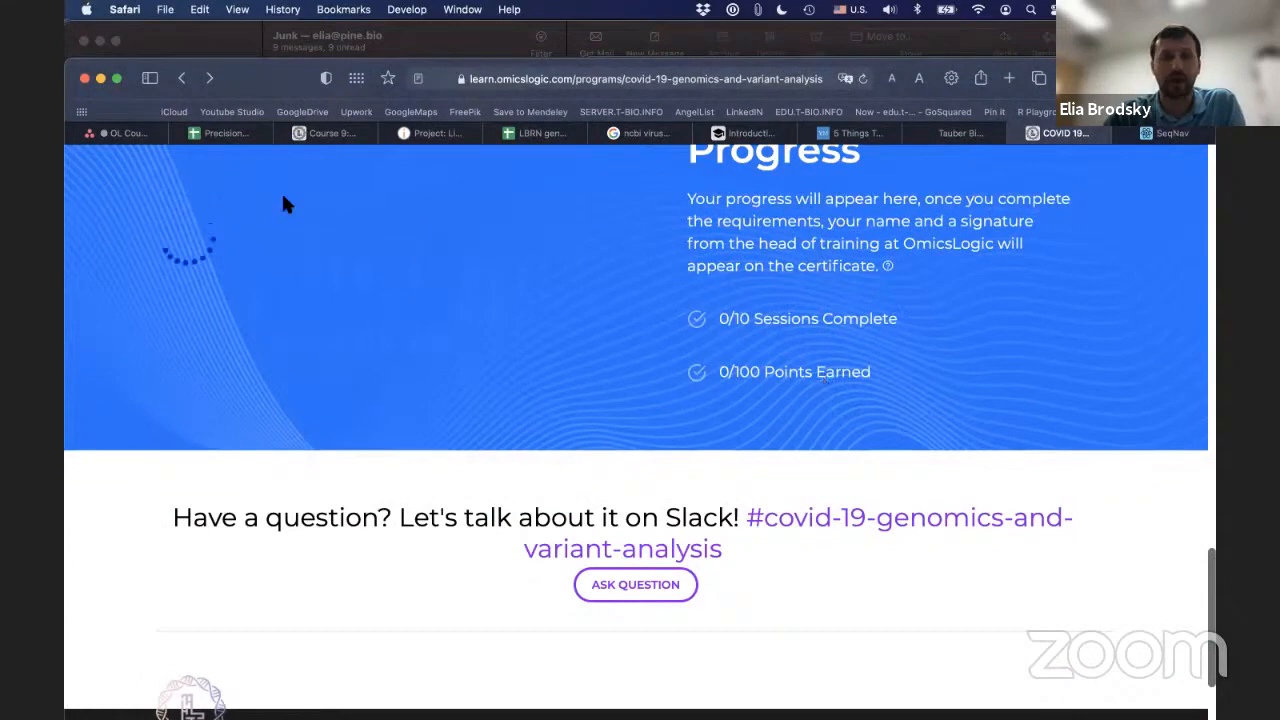
pyautogui.click(407, 9)
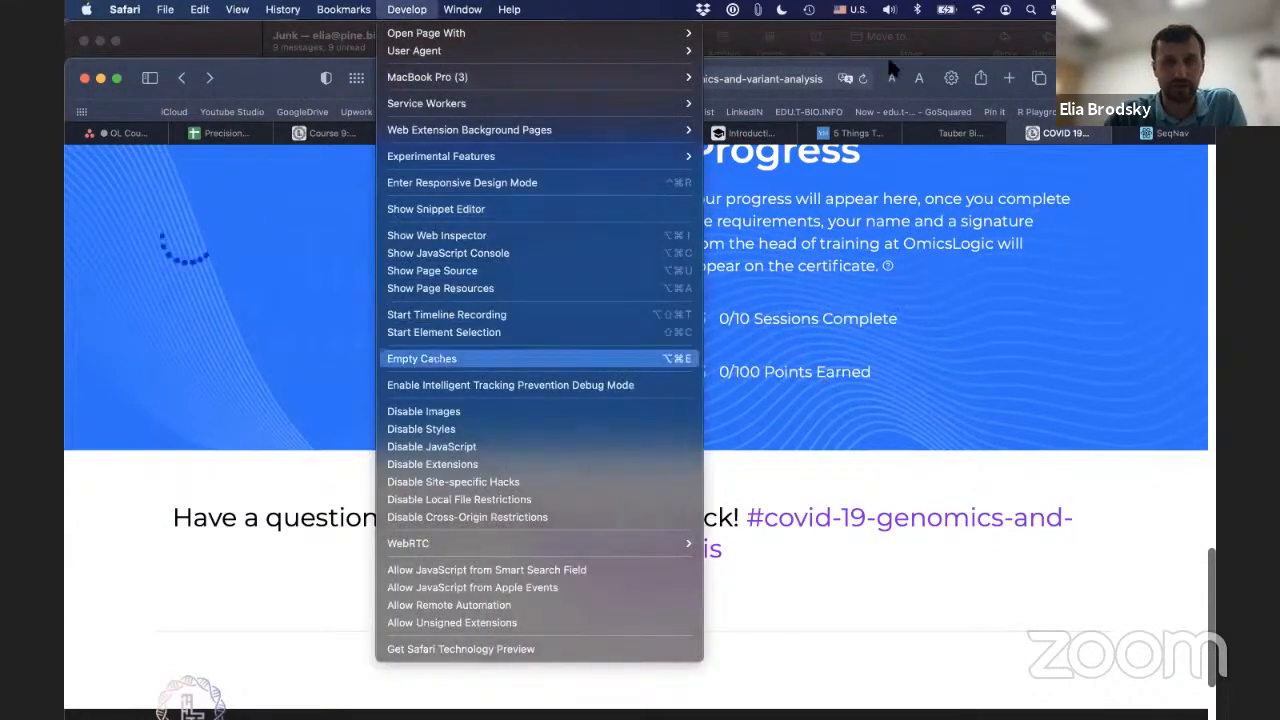
pyautogui.click(430, 358)
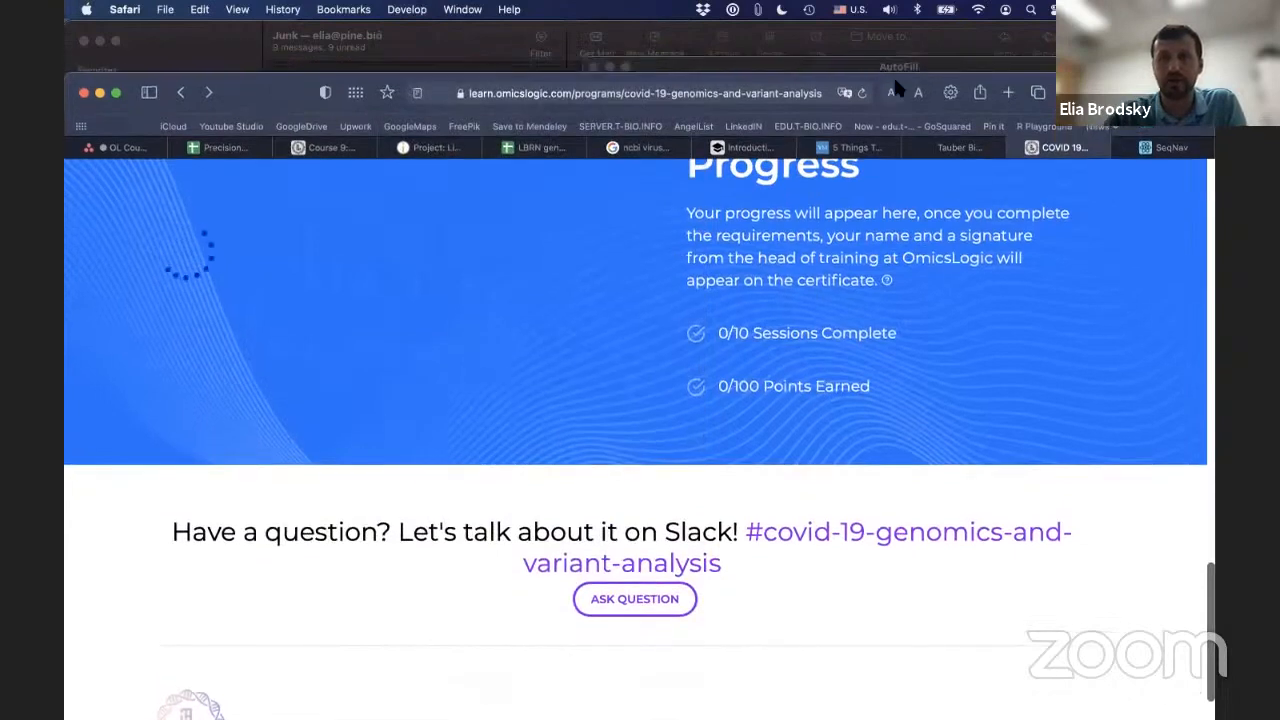
pyautogui.click(862, 93)
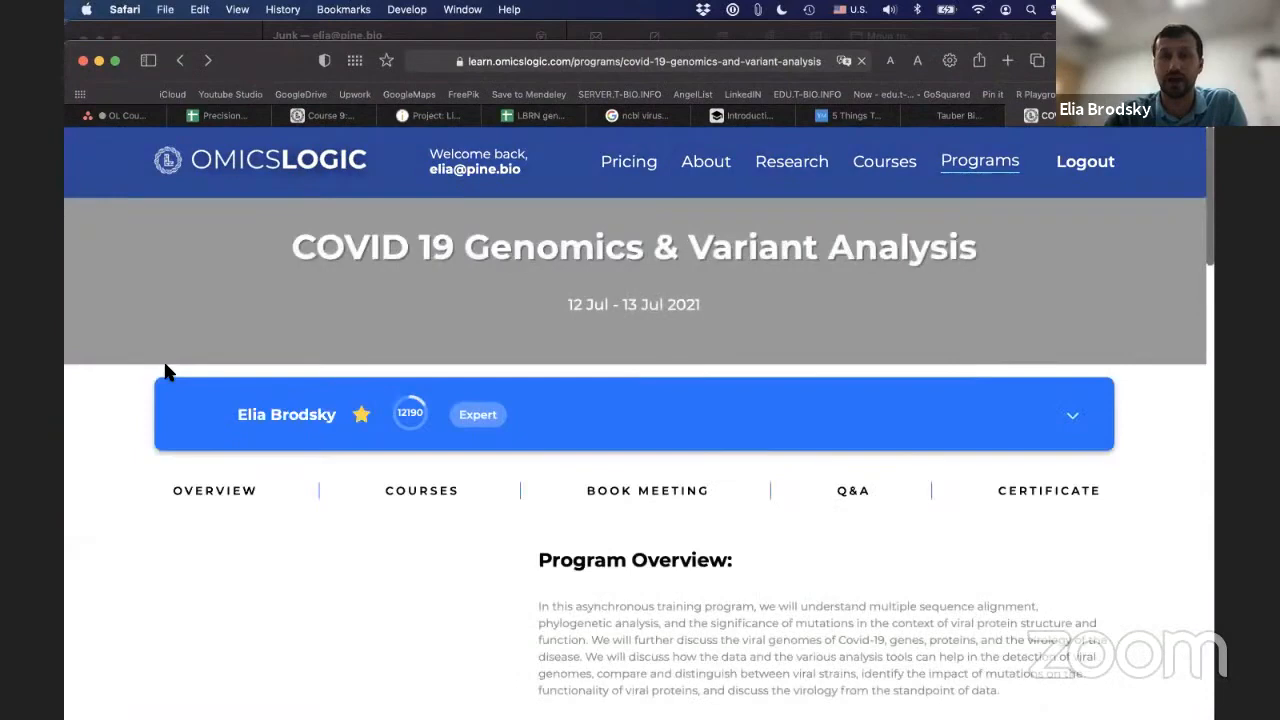
pyautogui.scroll(-4, 138, 355)
pyautogui.scroll(-2, 138, 355)
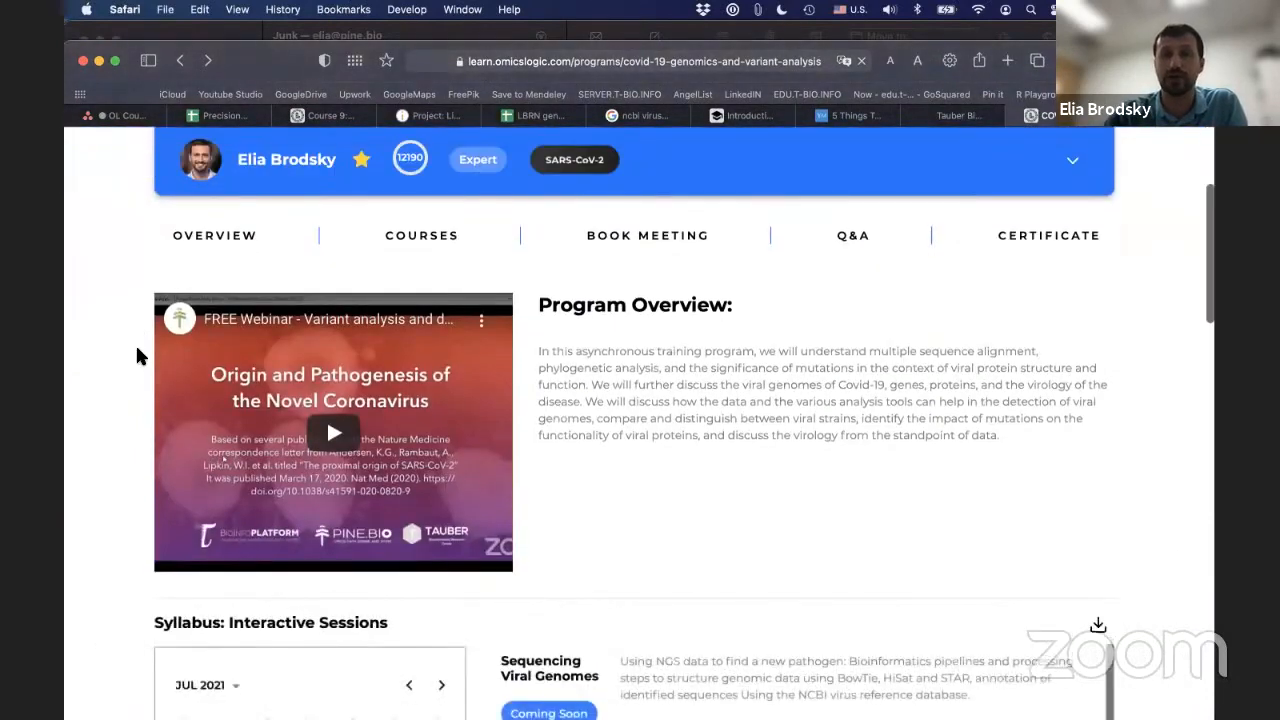
pyautogui.scroll(-5, 138, 355)
pyautogui.scroll(-5, 138, 355)
pyautogui.scroll(-5, 138, 355)
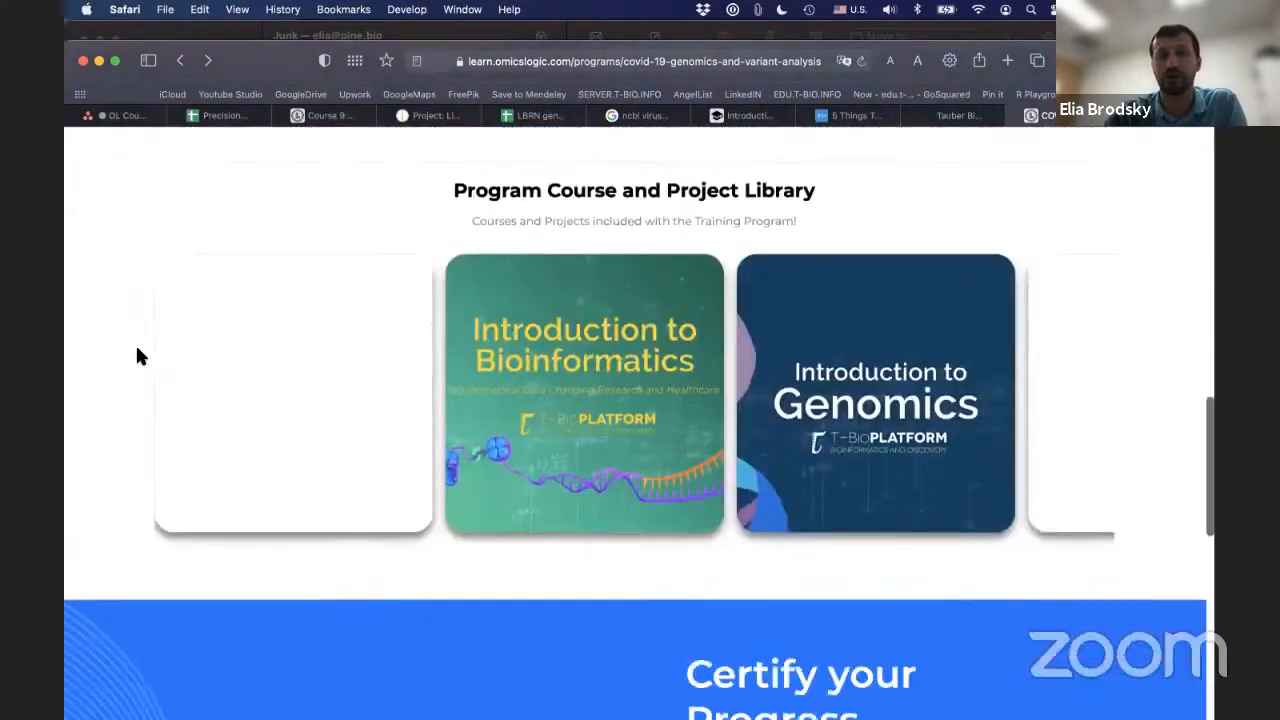
pyautogui.scroll(-5, 138, 355)
pyautogui.scroll(-3, 138, 355)
pyautogui.scroll(-3, 138, 355)
pyautogui.scroll(-2, 138, 355)
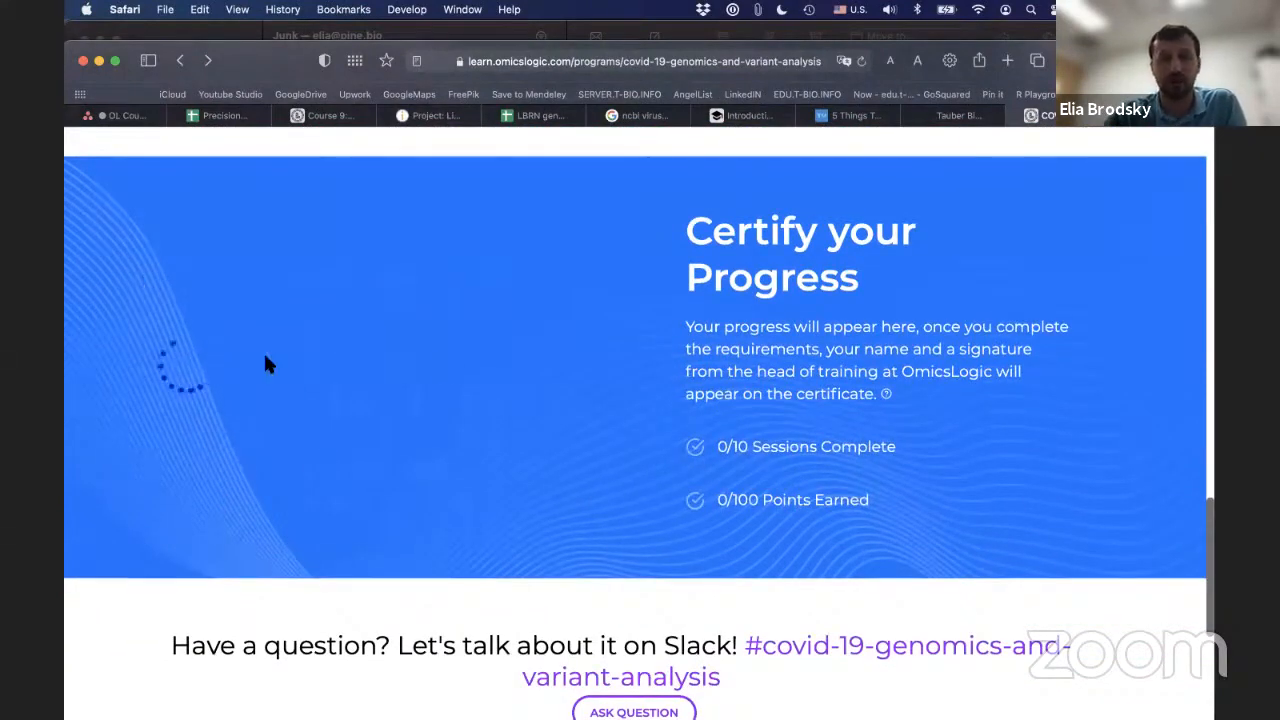
pyautogui.scroll(-2, 263, 350)
pyautogui.scroll(-5, 263, 350)
pyautogui.scroll(2, 330, 370)
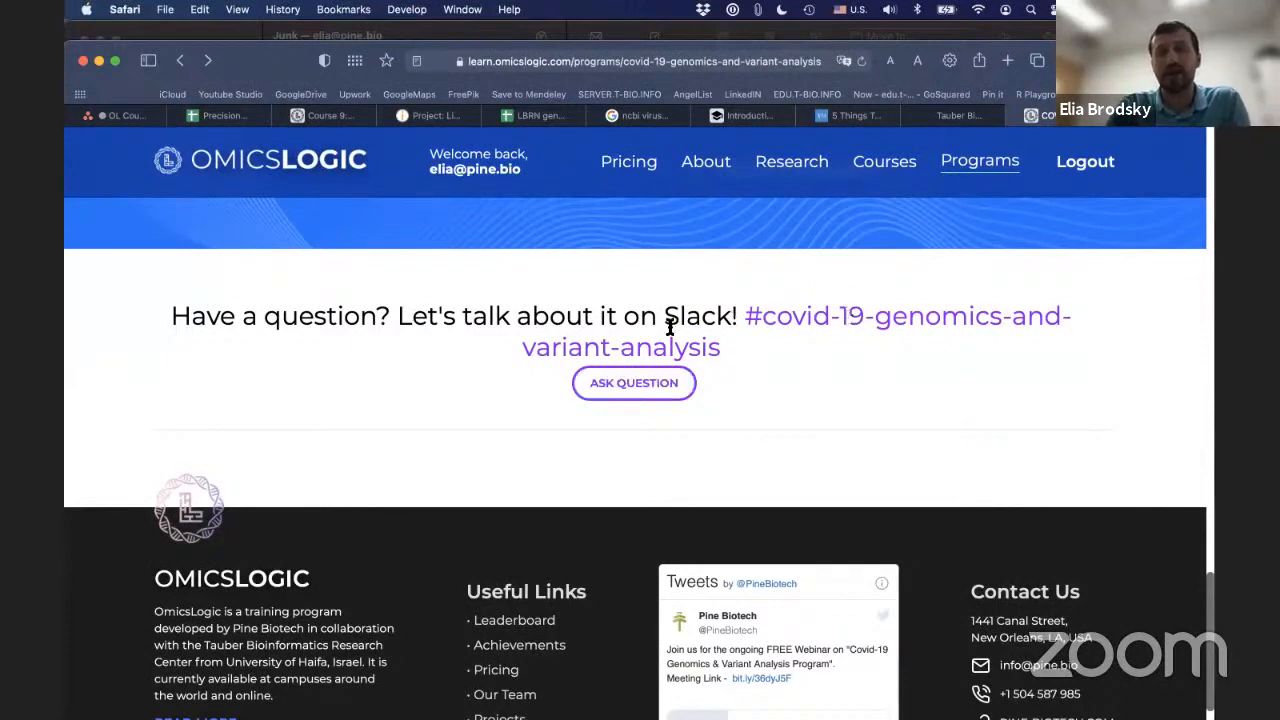
# - Ask a question through the program's #covid-19-genomics-and-variant-analysis-program Slack link
pyautogui.click(671, 396)
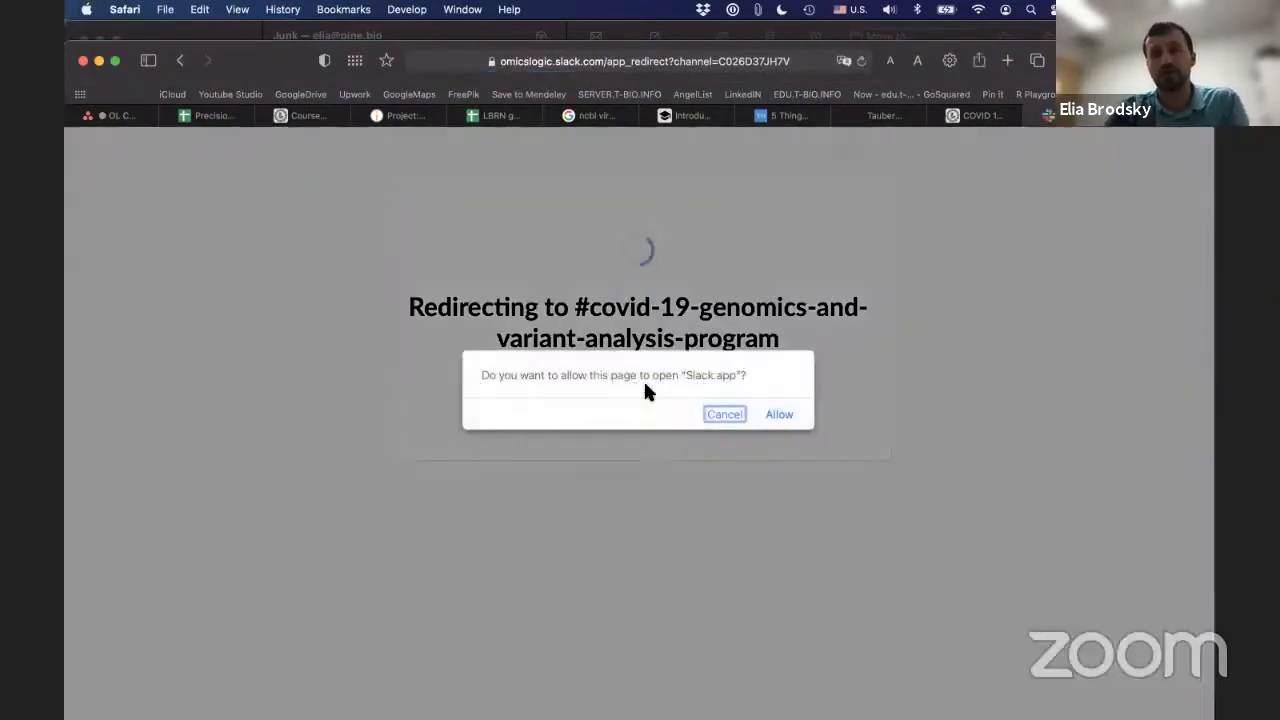
# - Allow Slack.app to open the COVID genomics program channel, then return to Safari
pyautogui.click(779, 416)
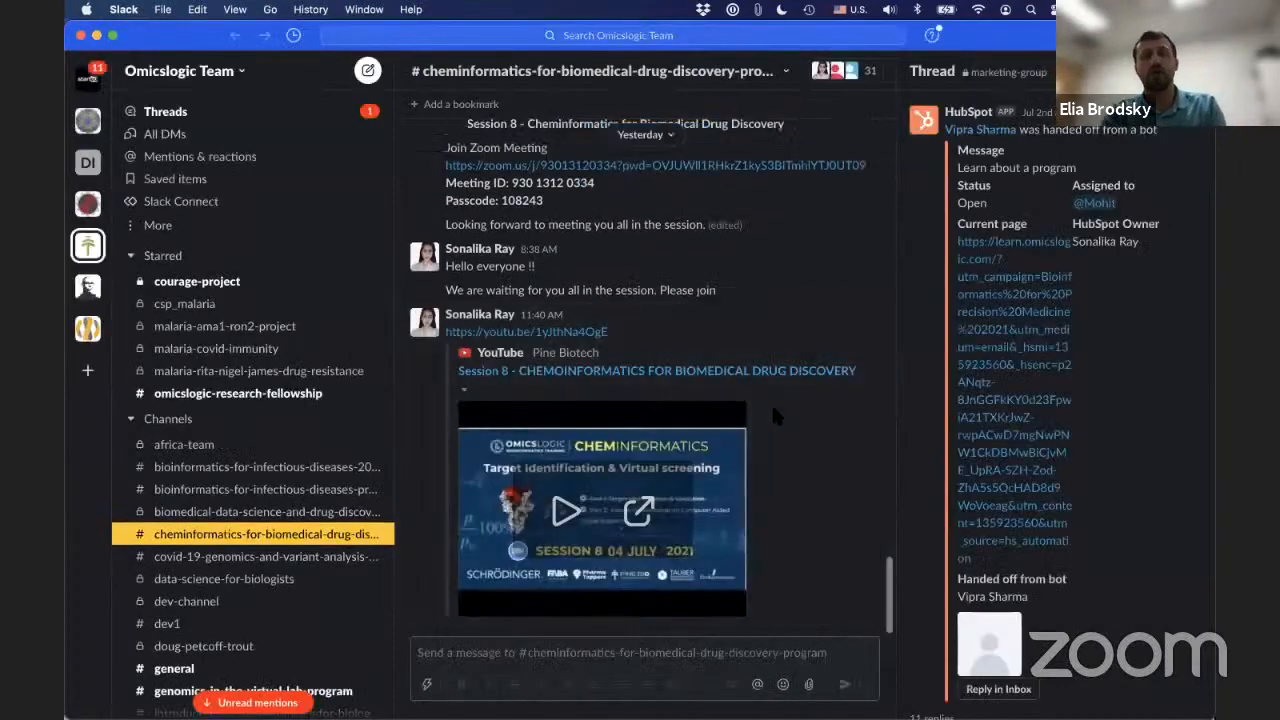
pyautogui.hotkey('alt', 'Down')
pyautogui.scroll(-5, 340, 303)
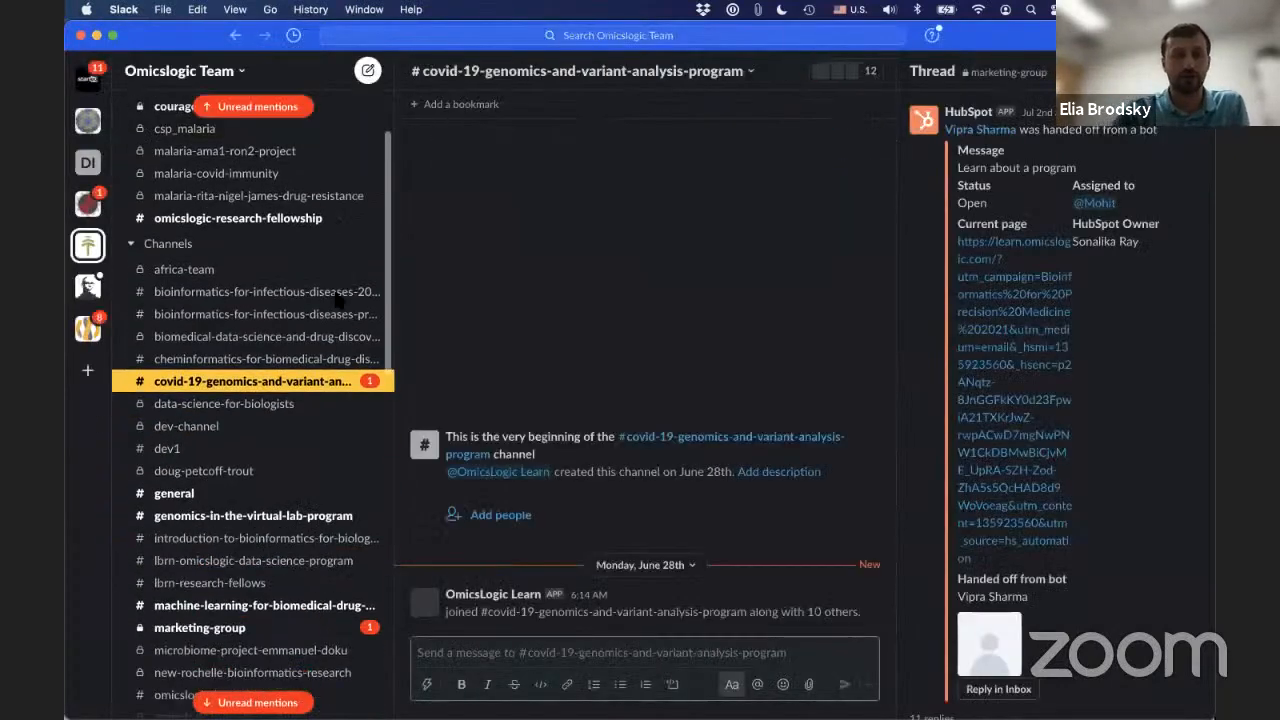
pyautogui.scroll(-2, 338, 300)
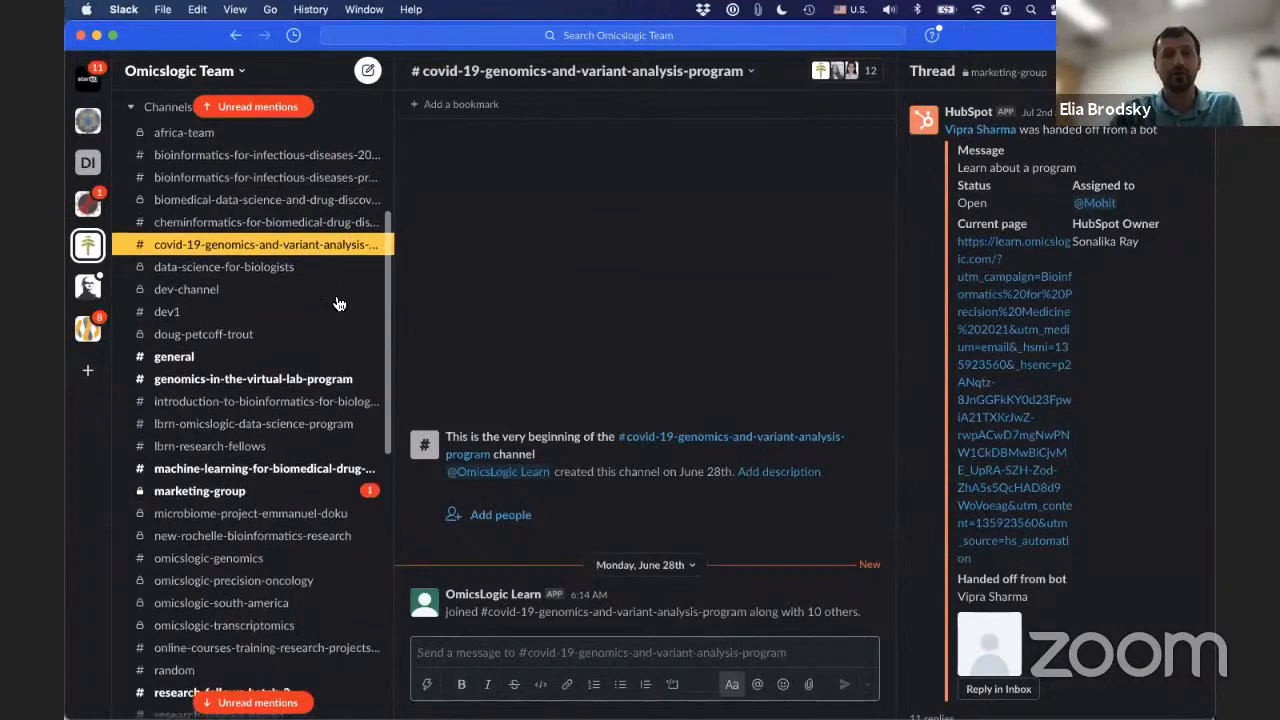
pyautogui.scroll(-1, 283, 352)
pyautogui.scroll(-1, 283, 352)
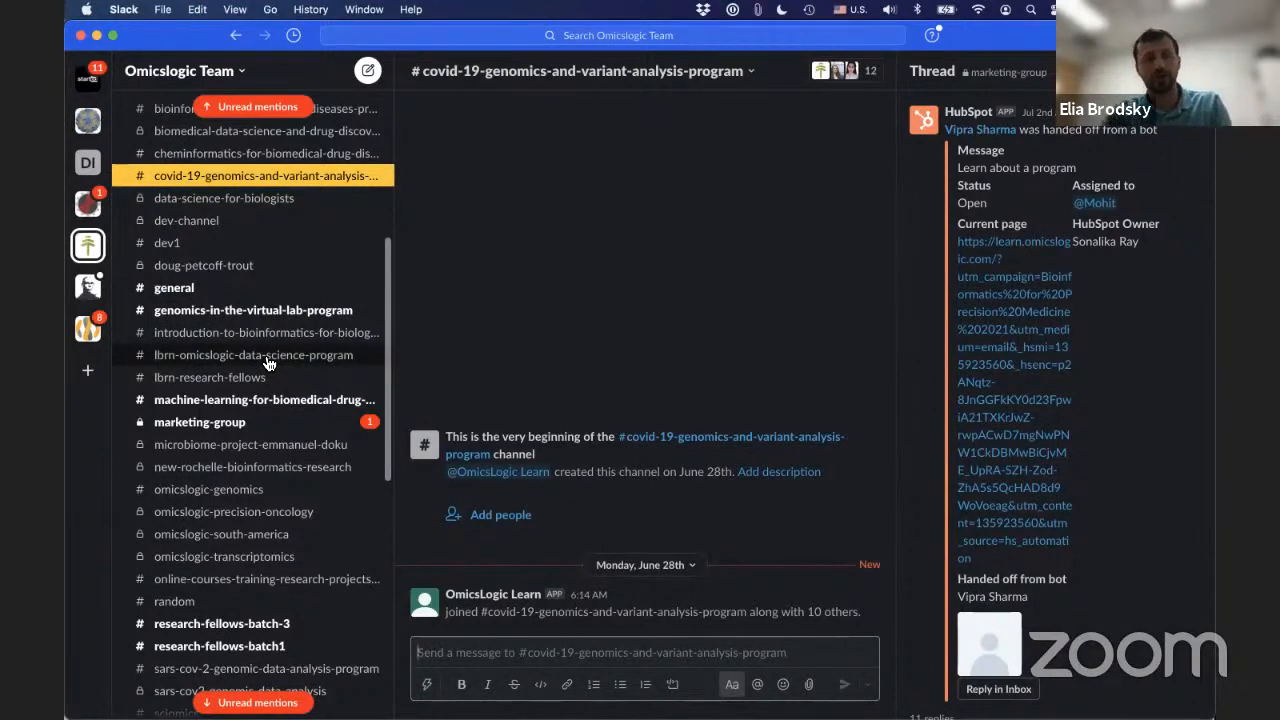
pyautogui.press('super+Tab')
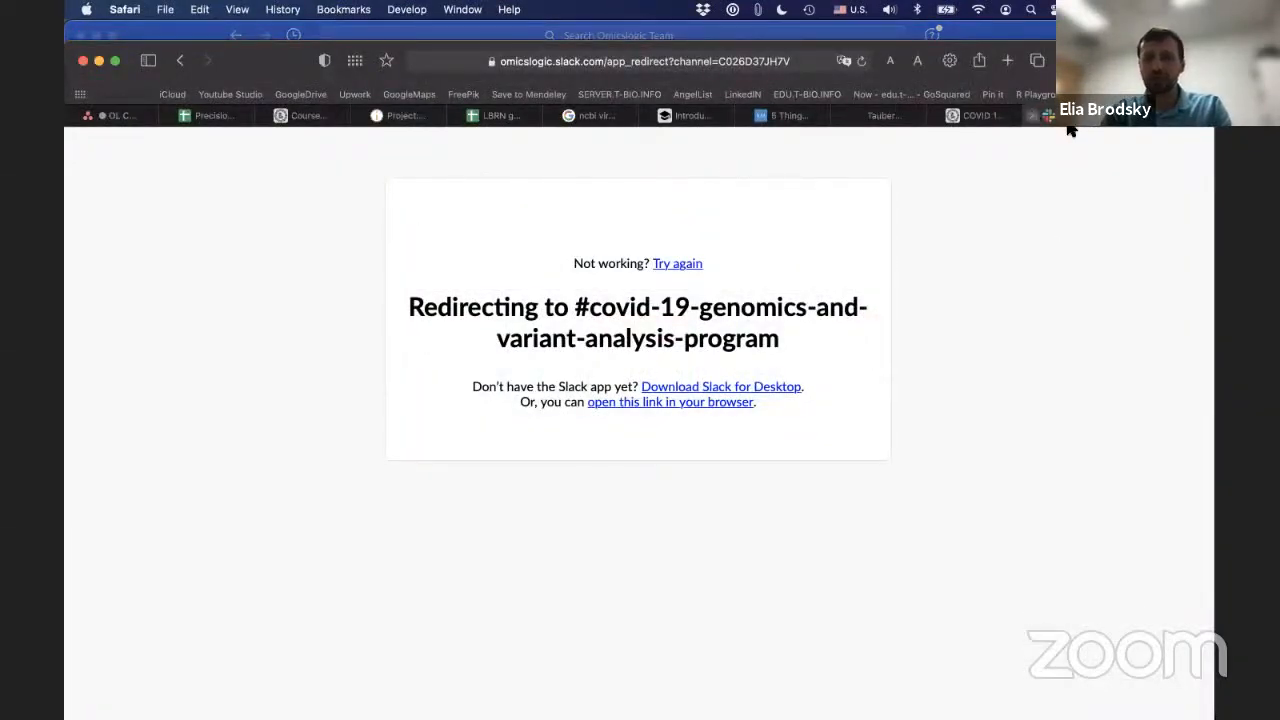
# - Load the Demo: SARS-COV2-origin phylogenetic pipeline in T-BioInfo and begin at Start
pyautogui.click(891, 118)
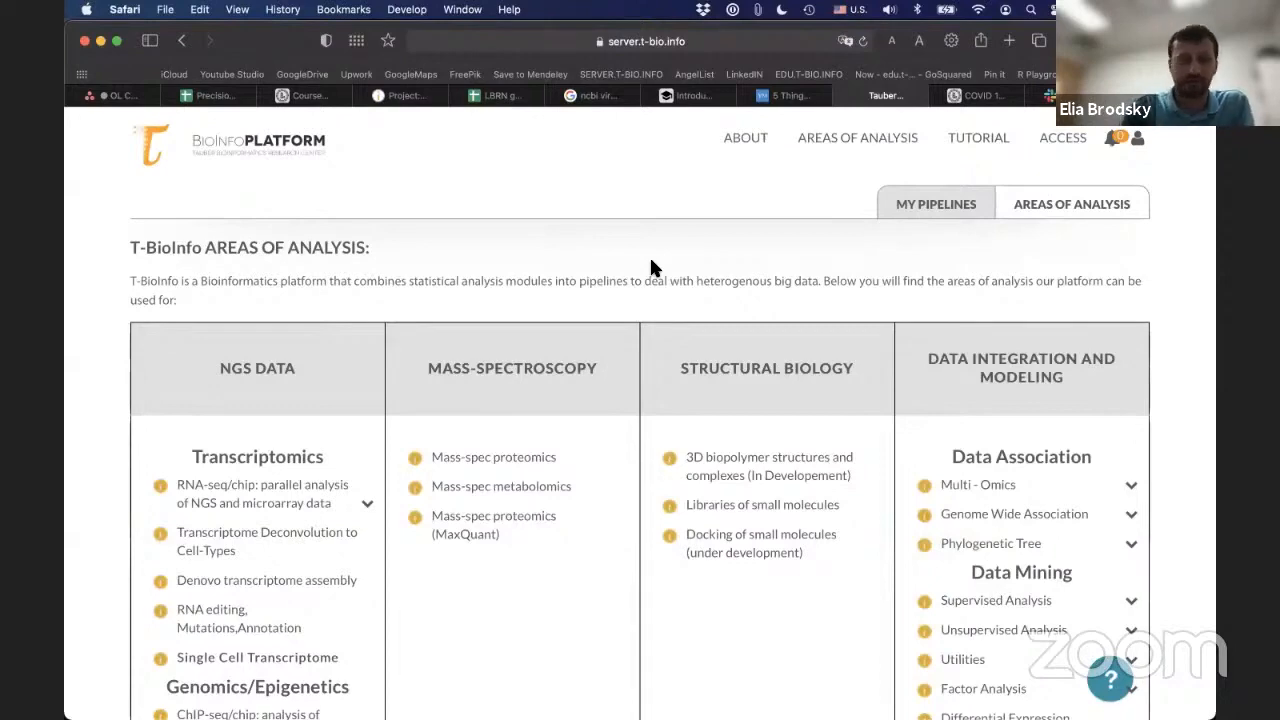
pyautogui.scroll(-5, 649, 265)
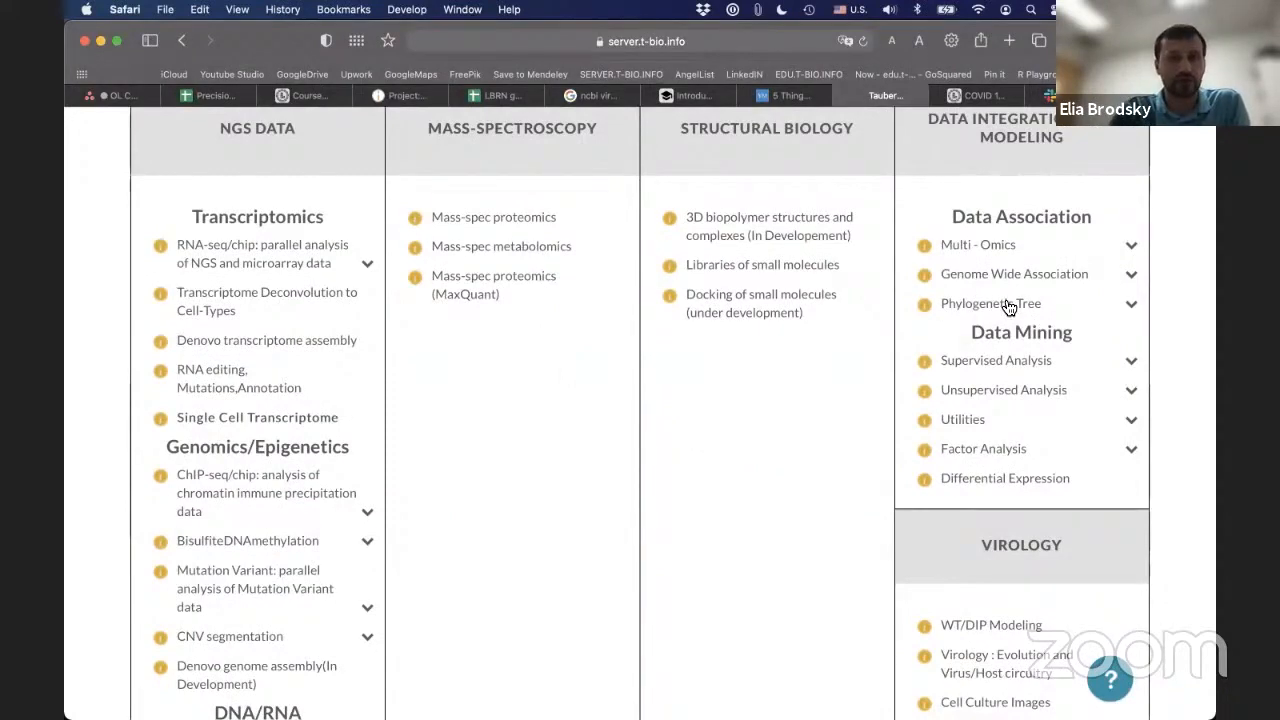
pyautogui.click(1133, 304)
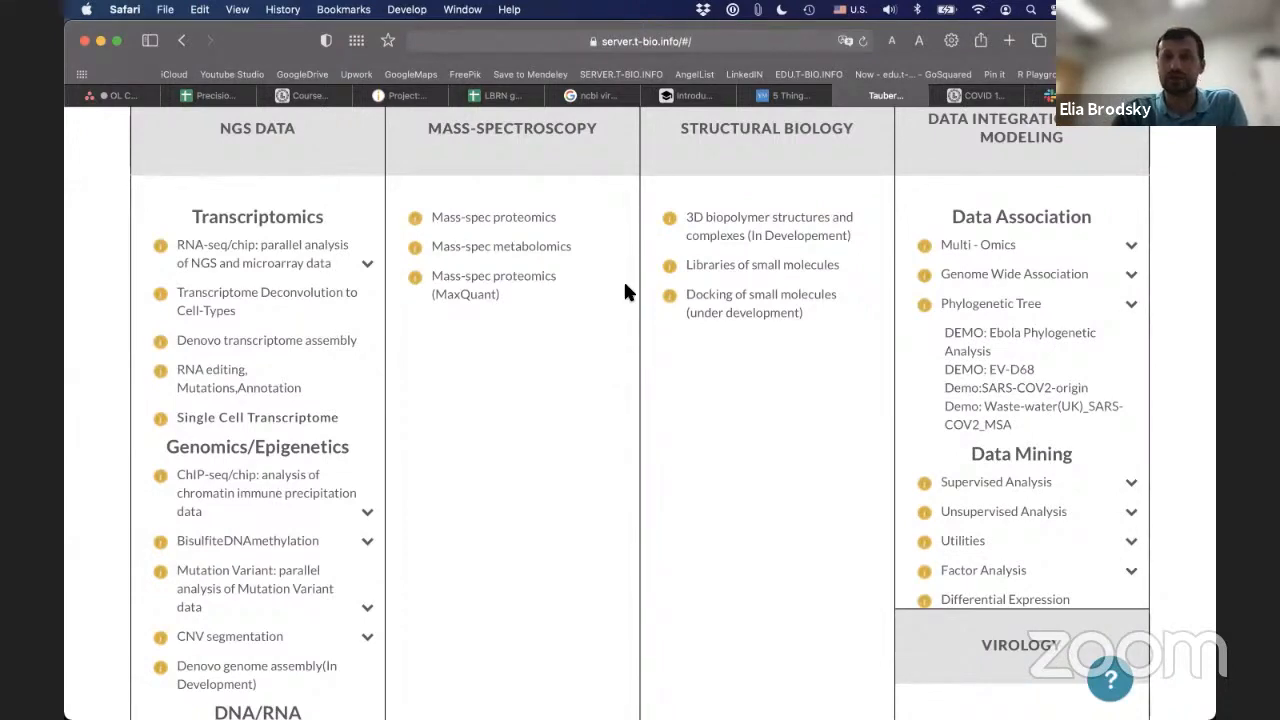
pyautogui.click(1006, 390)
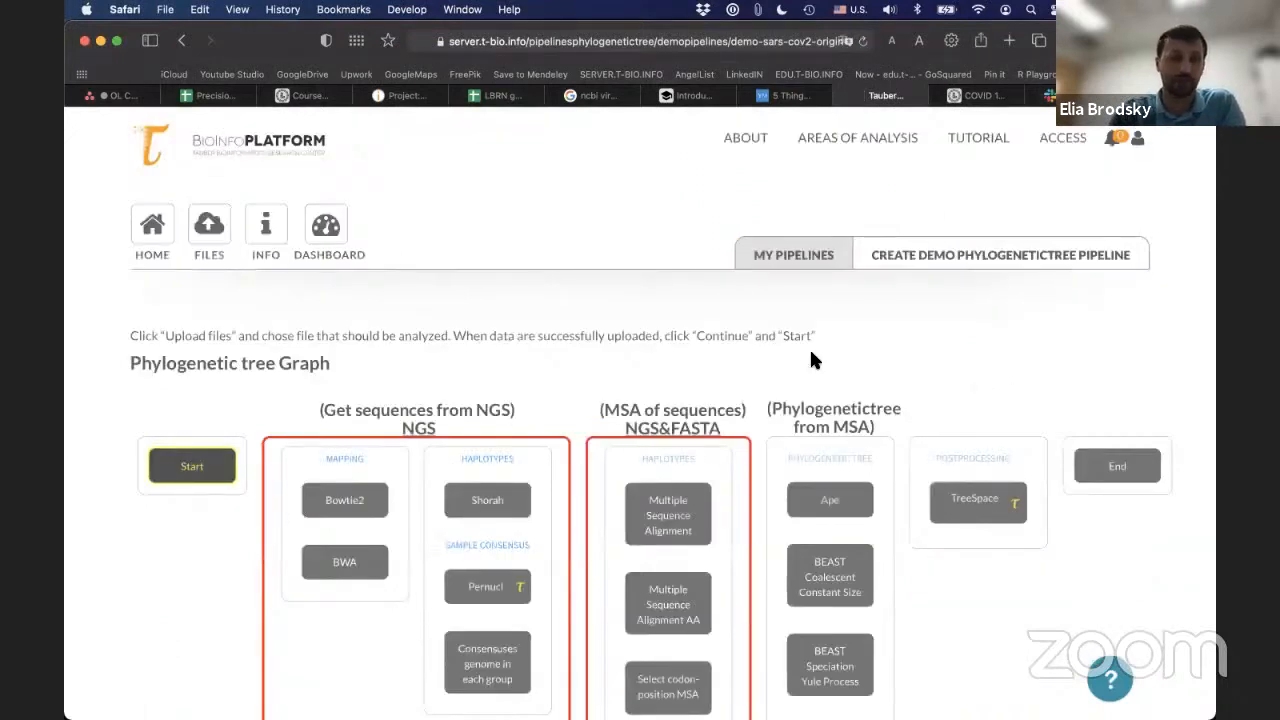
pyautogui.scroll(-3, 539, 267)
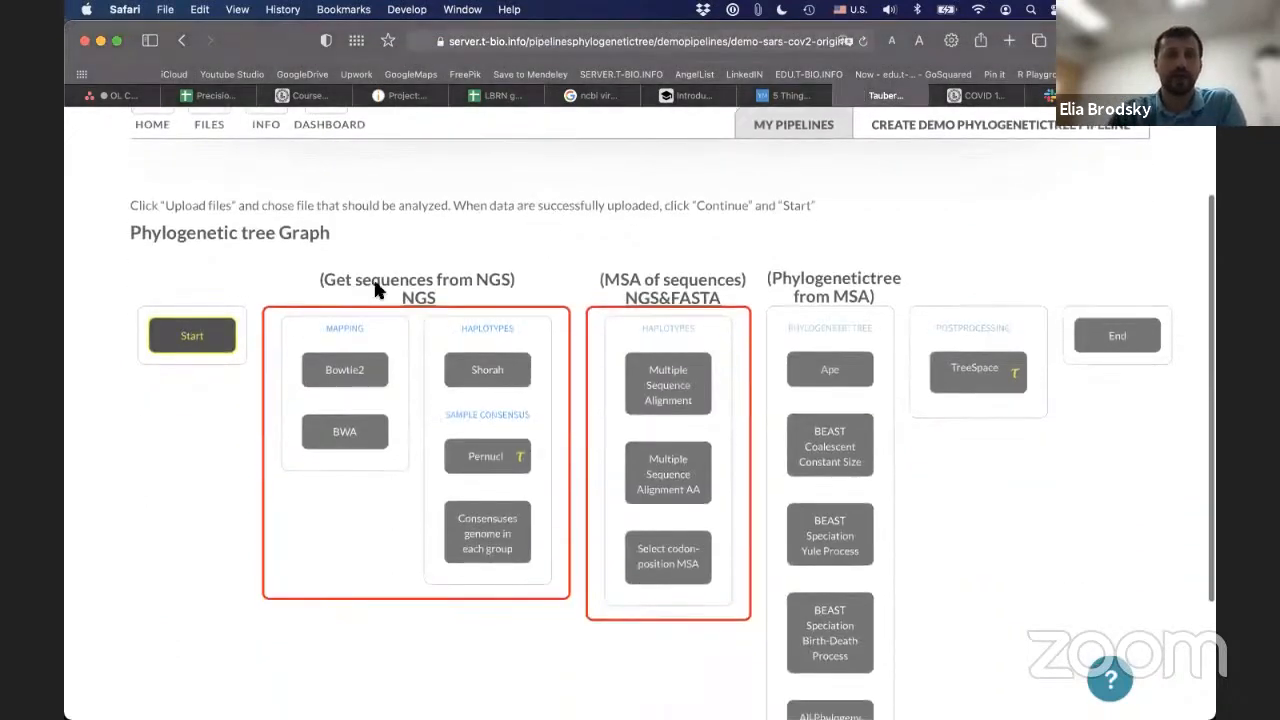
pyautogui.click(222, 344)
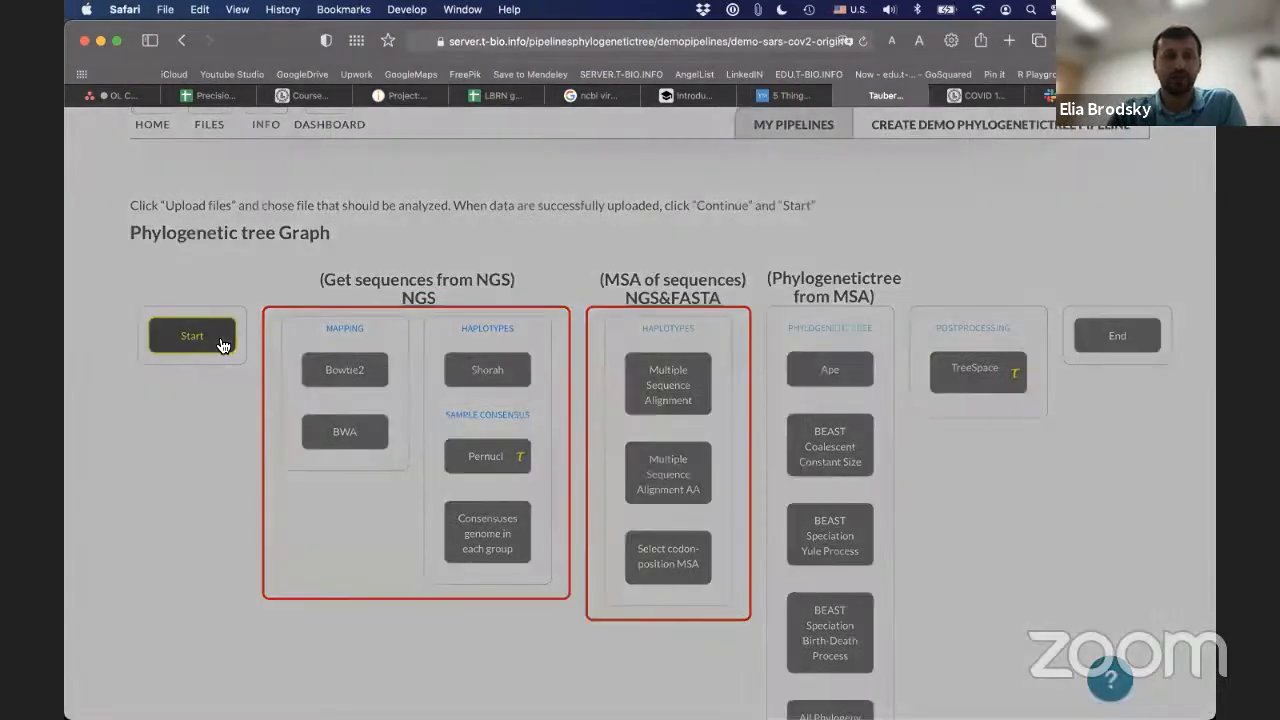
pyautogui.scroll(-10, 707, 385)
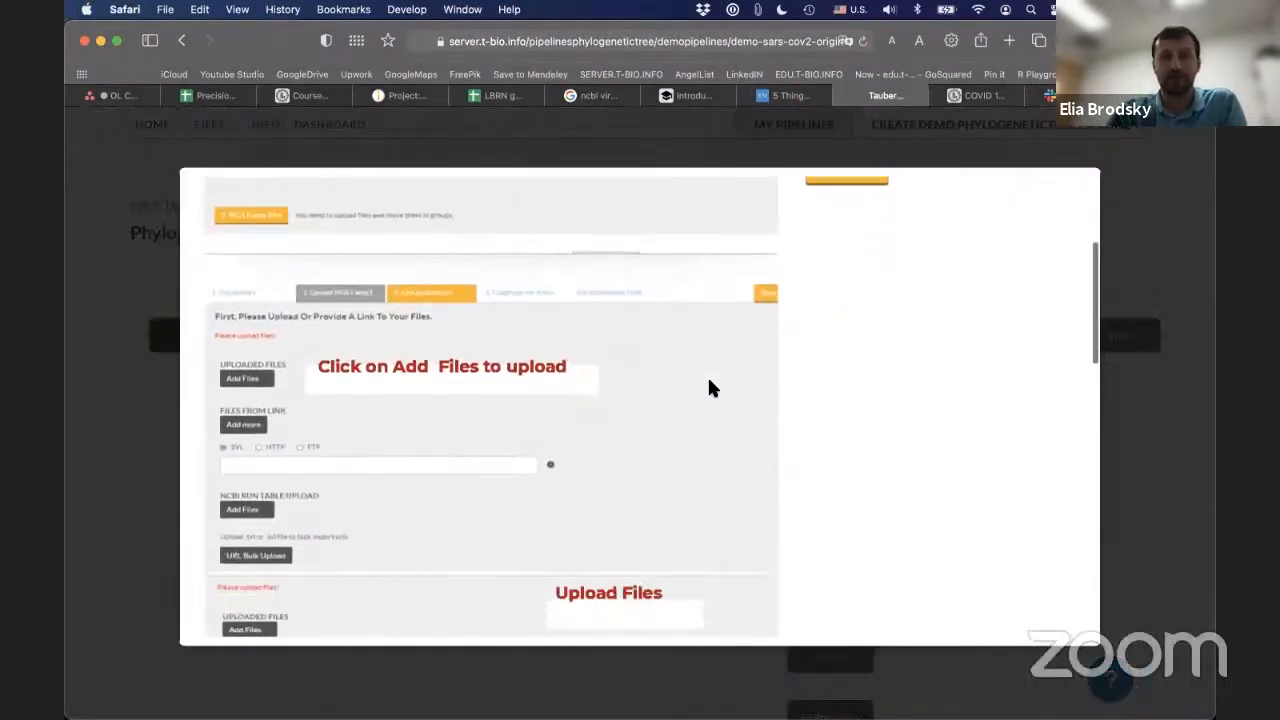
pyautogui.scroll(10, 707, 385)
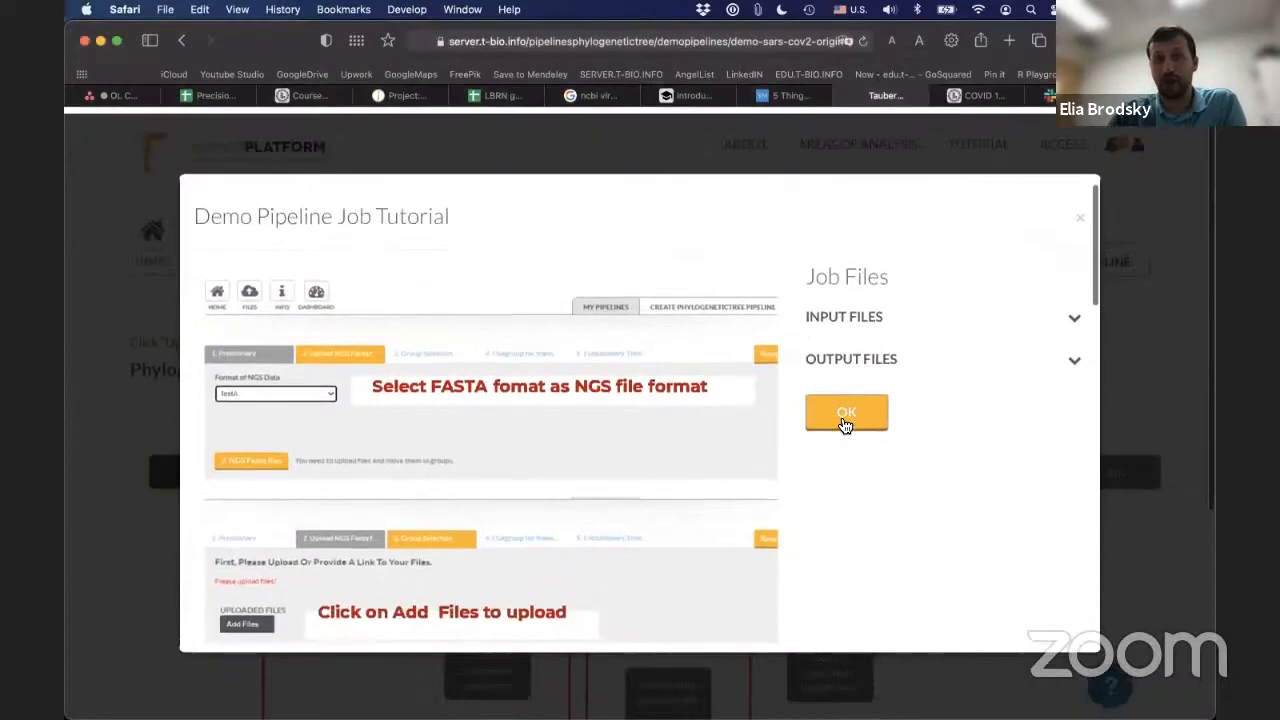
pyautogui.press('Escape')
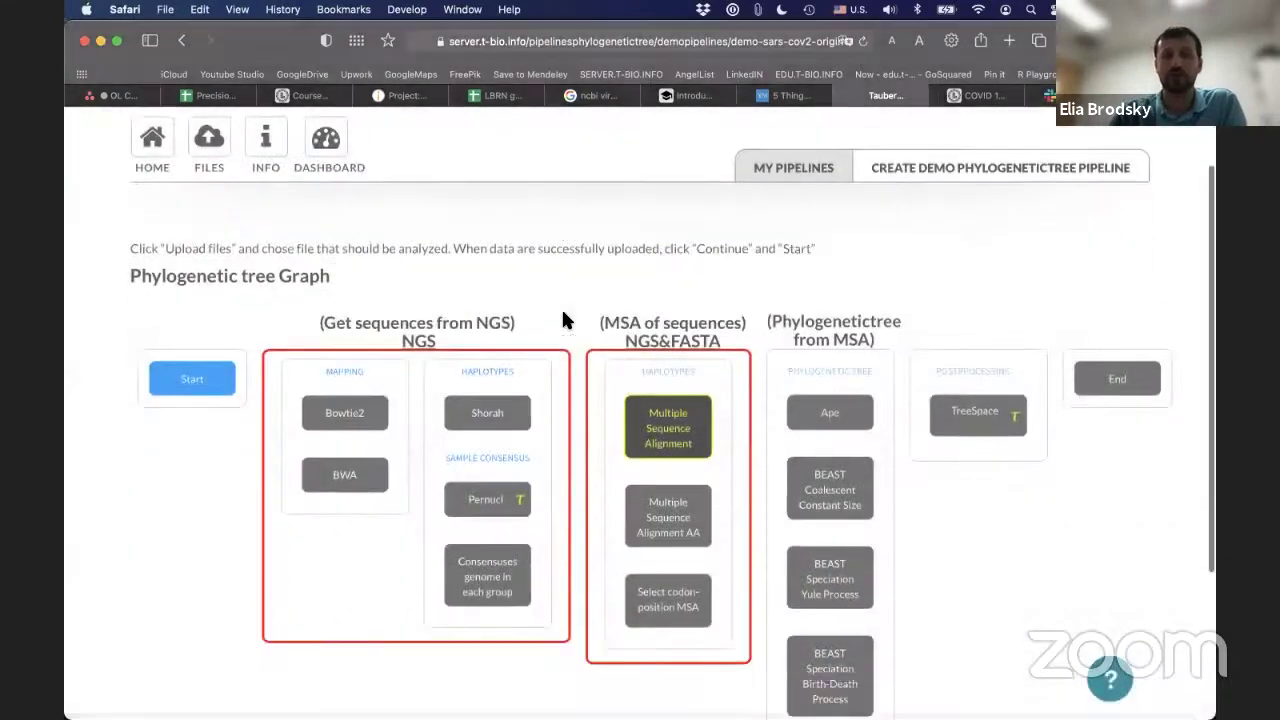
pyautogui.scroll(-5, 561, 307)
# - Add Multiple Sequence Alignment, MSA AA and codon-position MSA, dismissing each tutorial
pyautogui.click(668, 322)
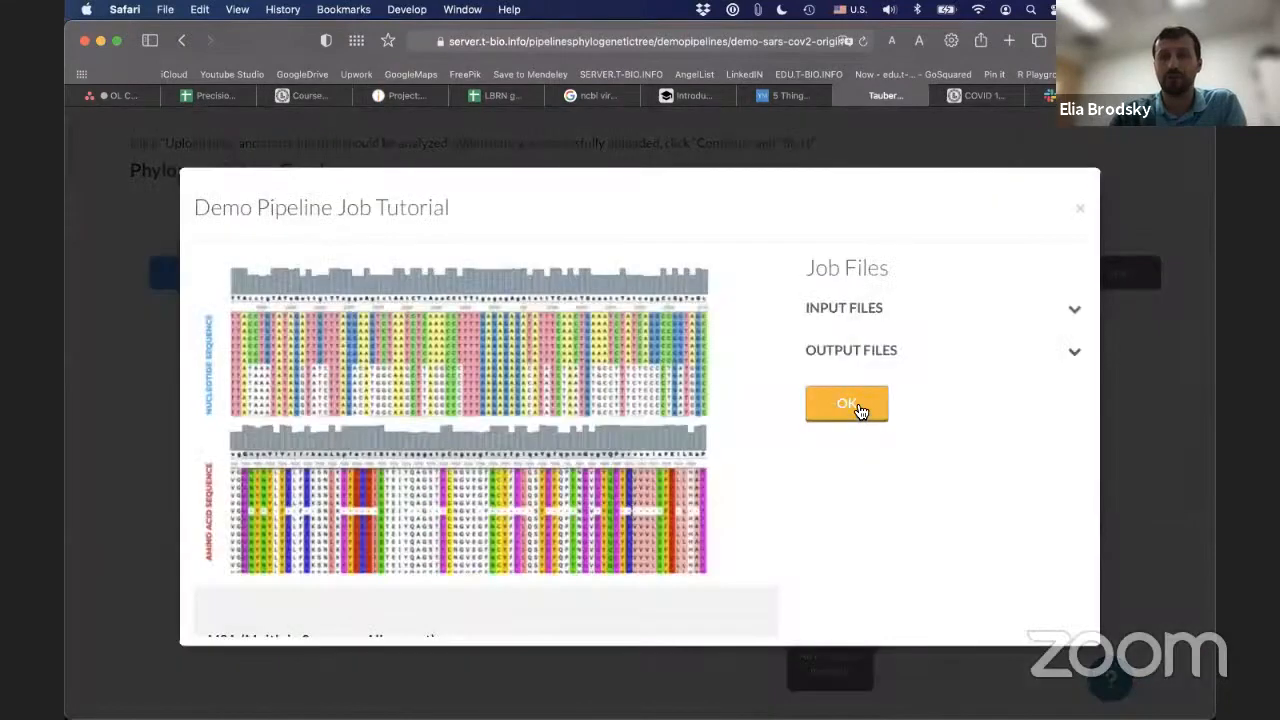
pyautogui.click(861, 409)
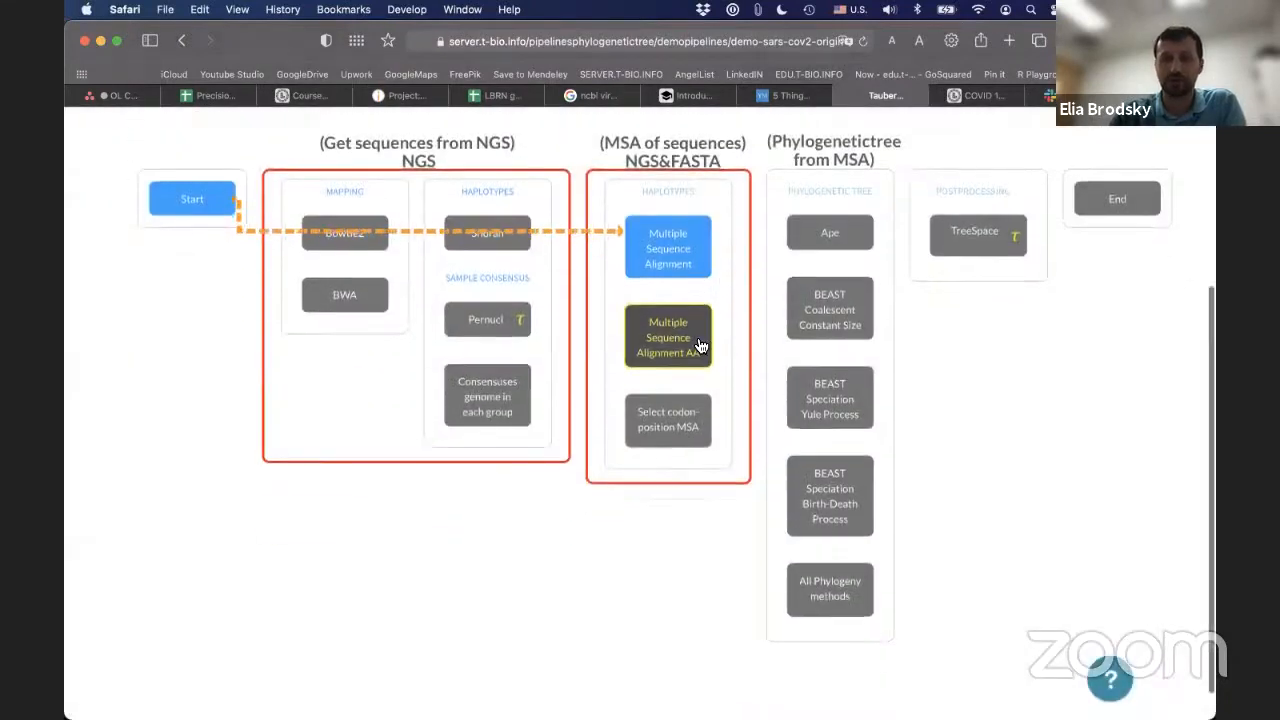
pyautogui.click(700, 345)
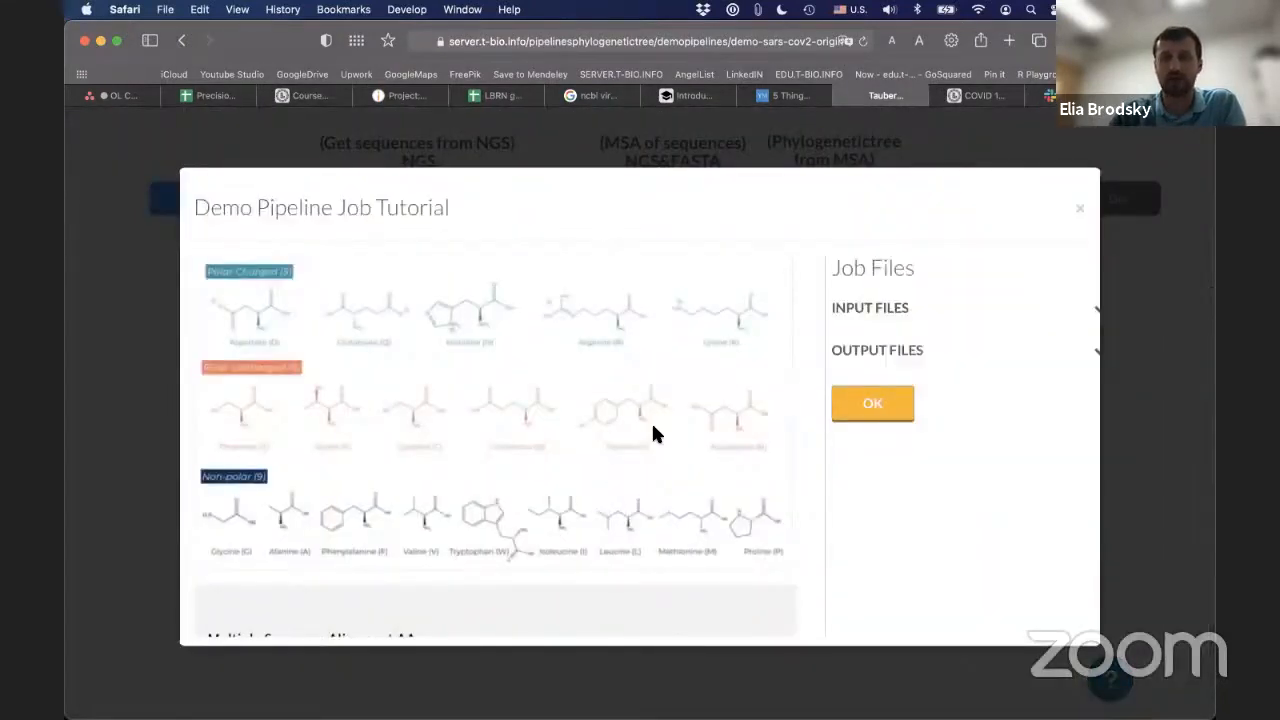
pyautogui.click(872, 403)
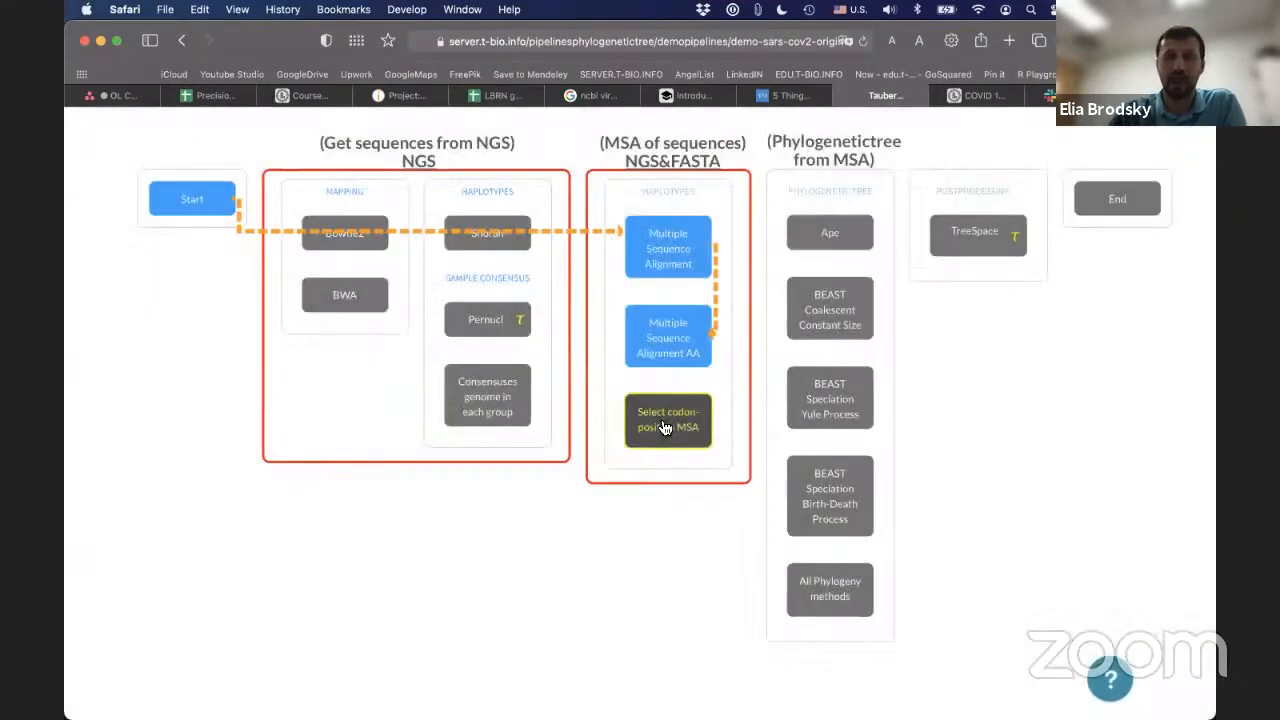
pyautogui.click(665, 427)
pyautogui.click(846, 409)
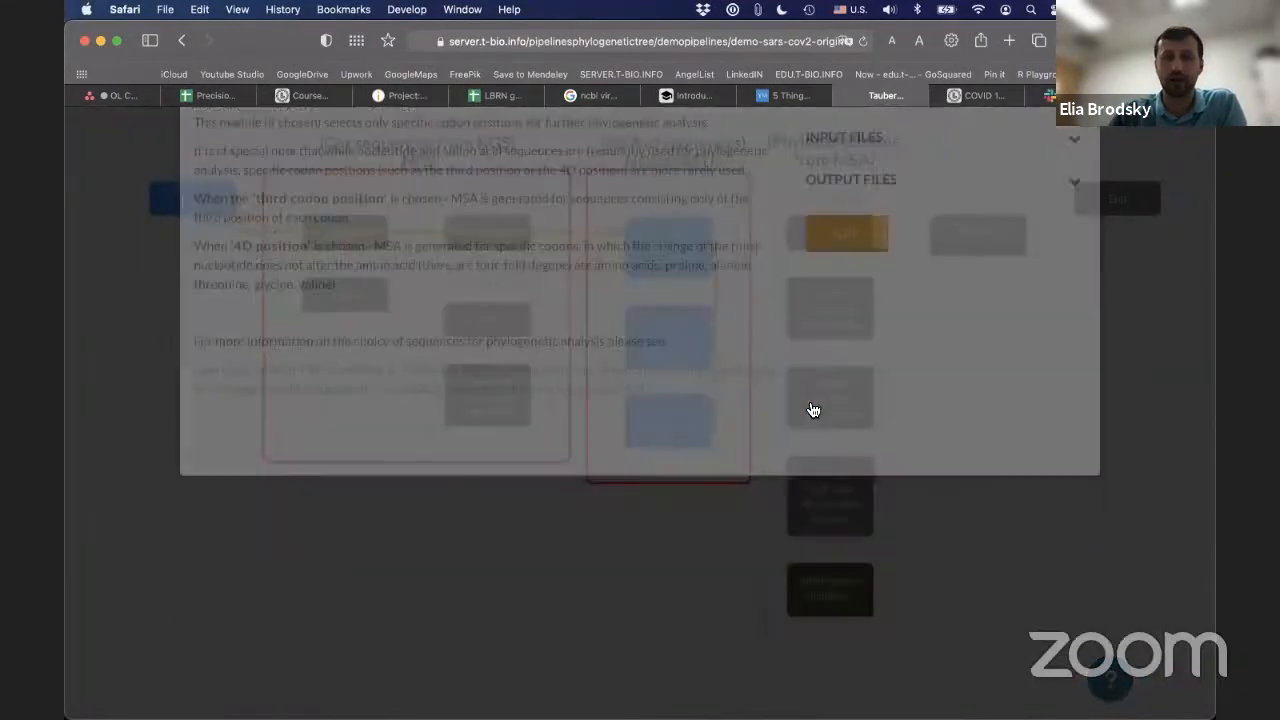
pyautogui.scroll(-1, 690, 440)
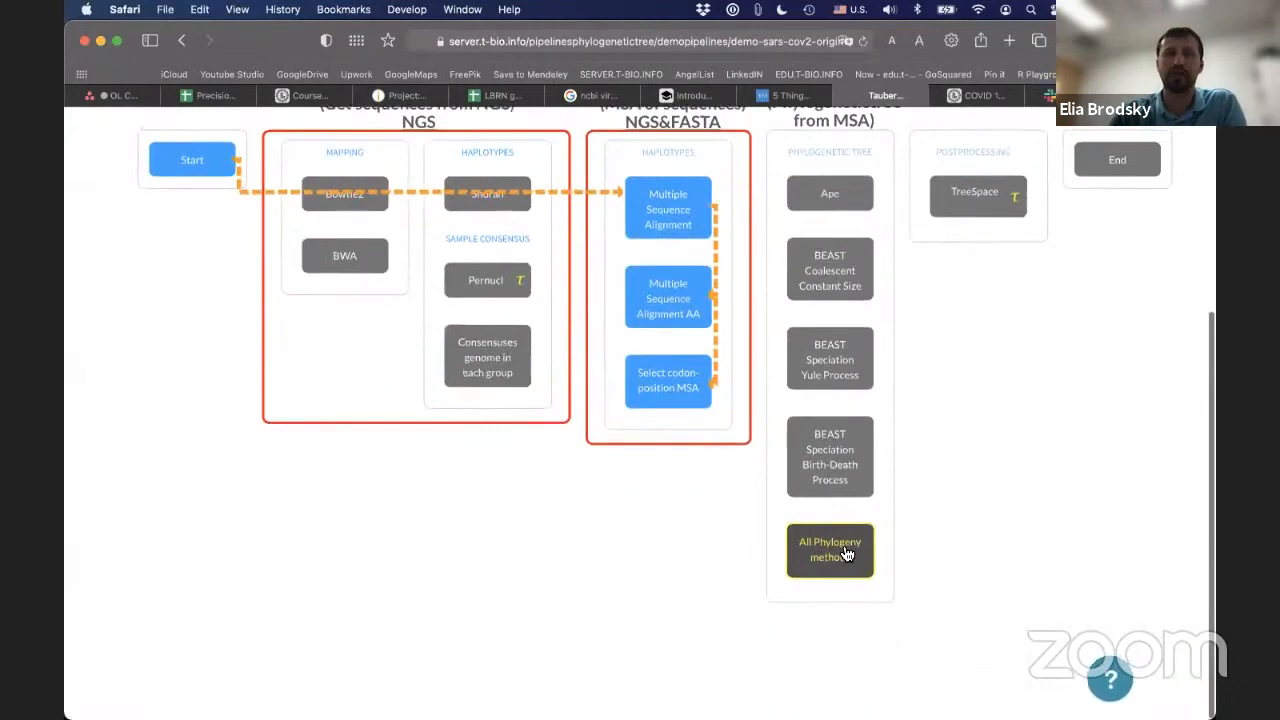
# - Add All Phylogeny methods and TreeSpace postprocessing, then finish the pipeline at End
pyautogui.click(847, 553)
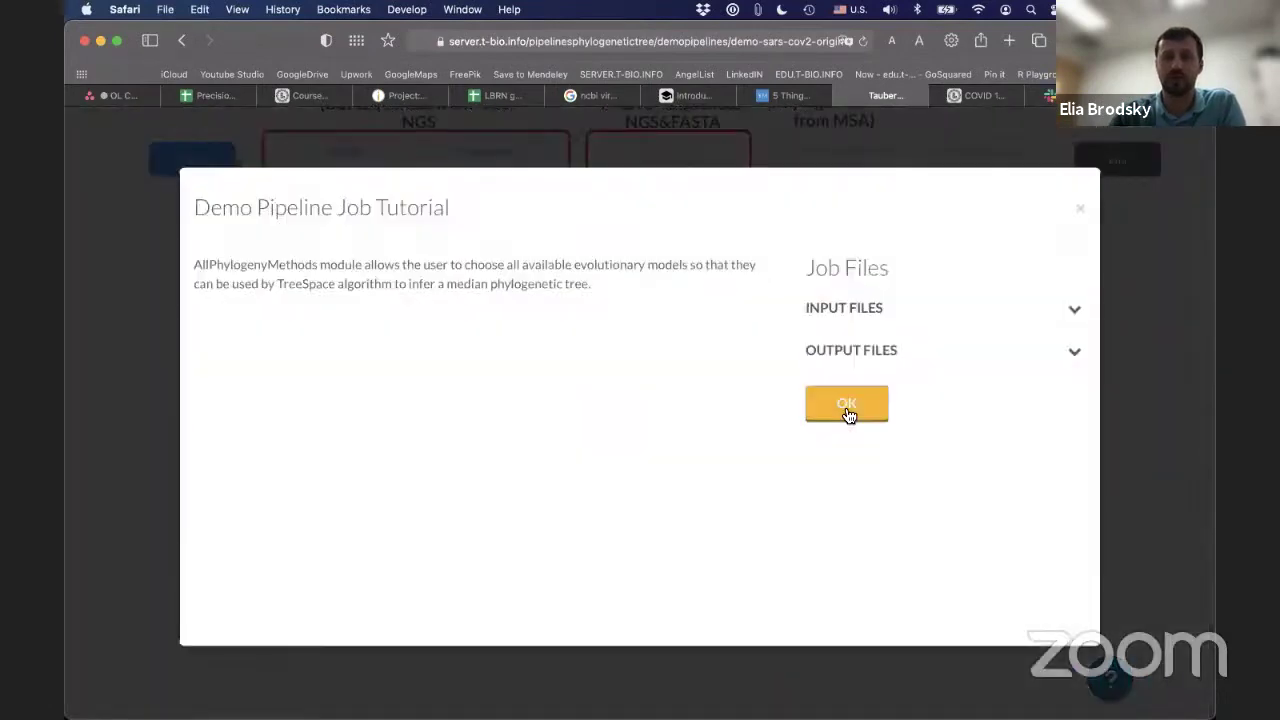
pyautogui.click(847, 409)
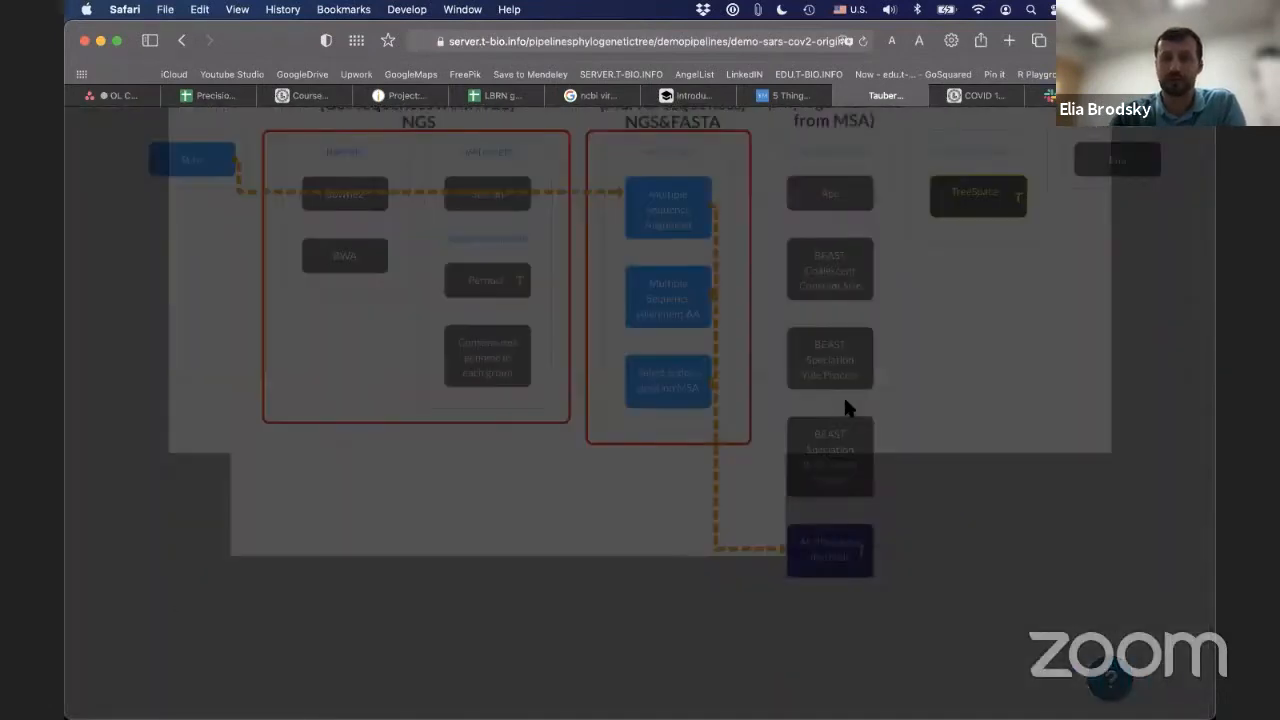
pyautogui.click(977, 196)
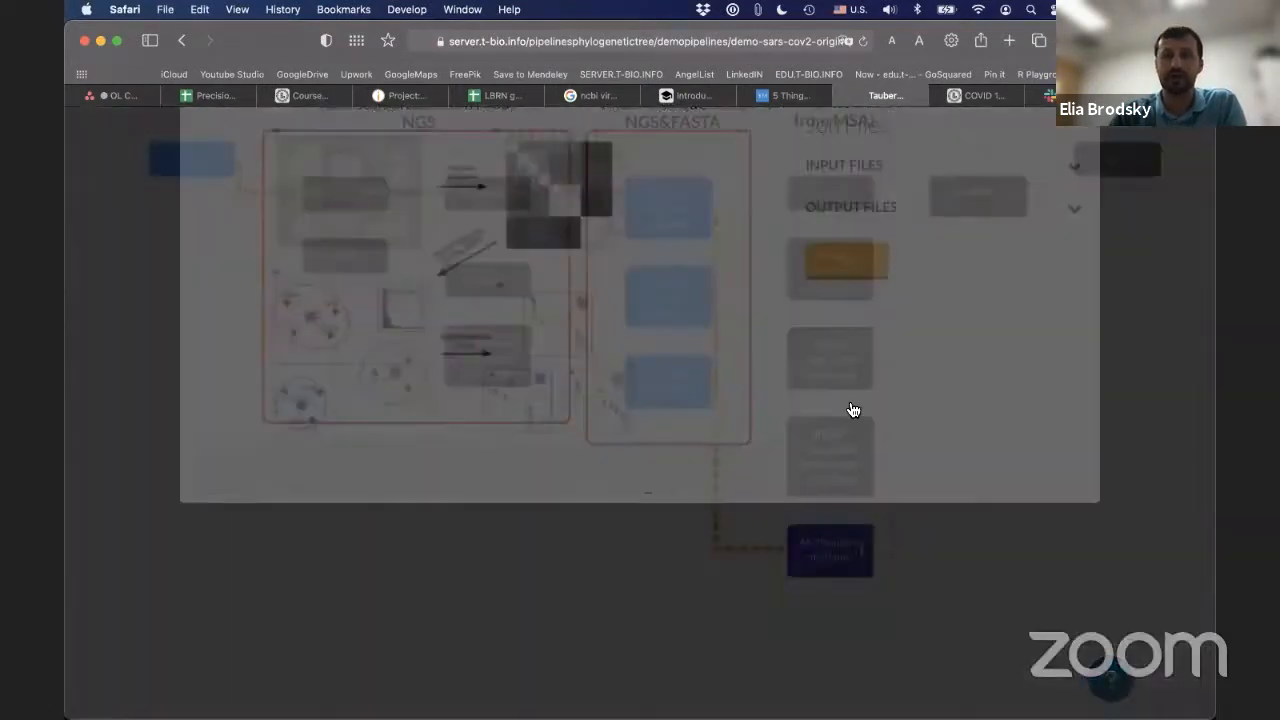
pyautogui.click(849, 409)
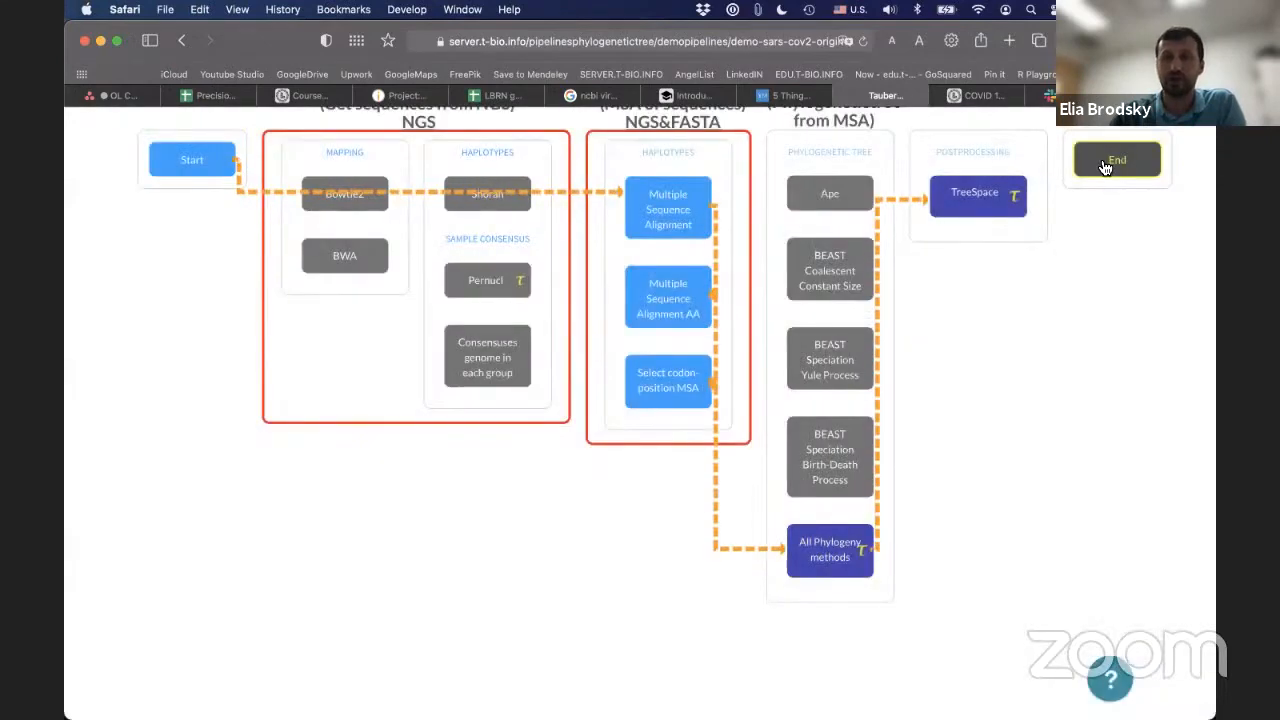
pyautogui.click(1104, 166)
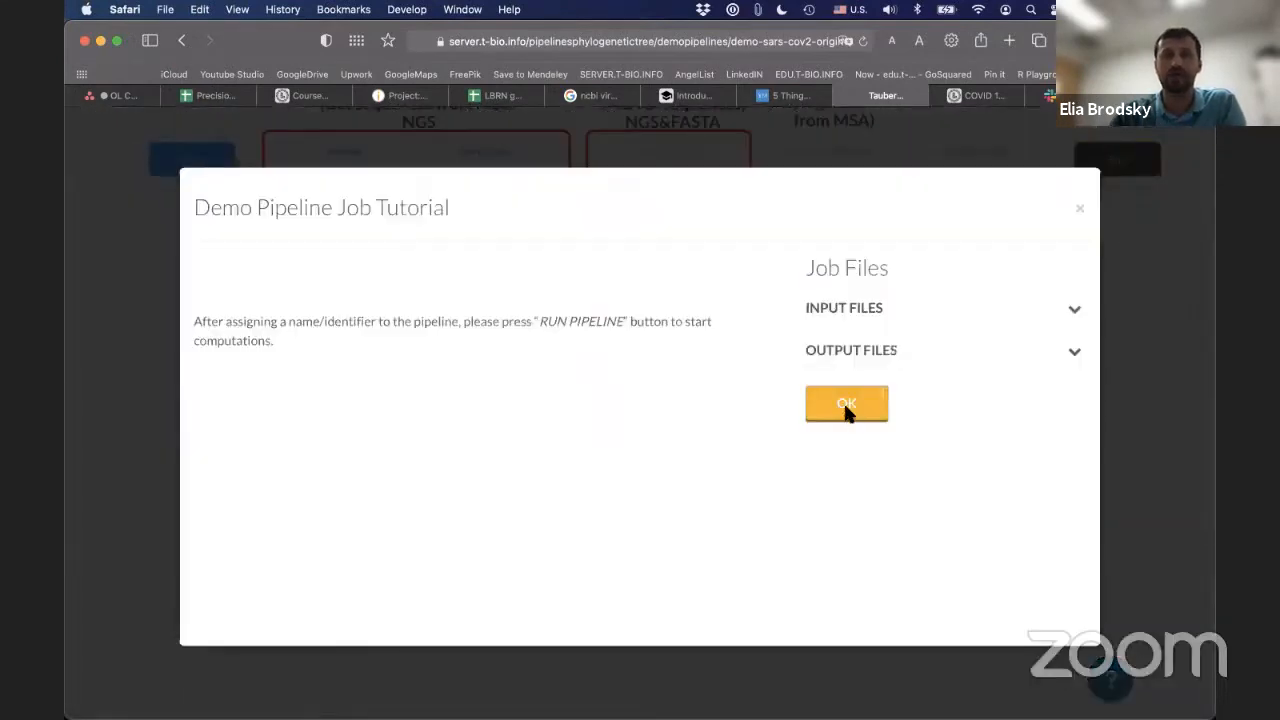
pyautogui.click(846, 407)
# - Review the SARS-CoV2 demo pipeline's output files, then return to the COVID-19 program tab
pyautogui.click(415, 372)
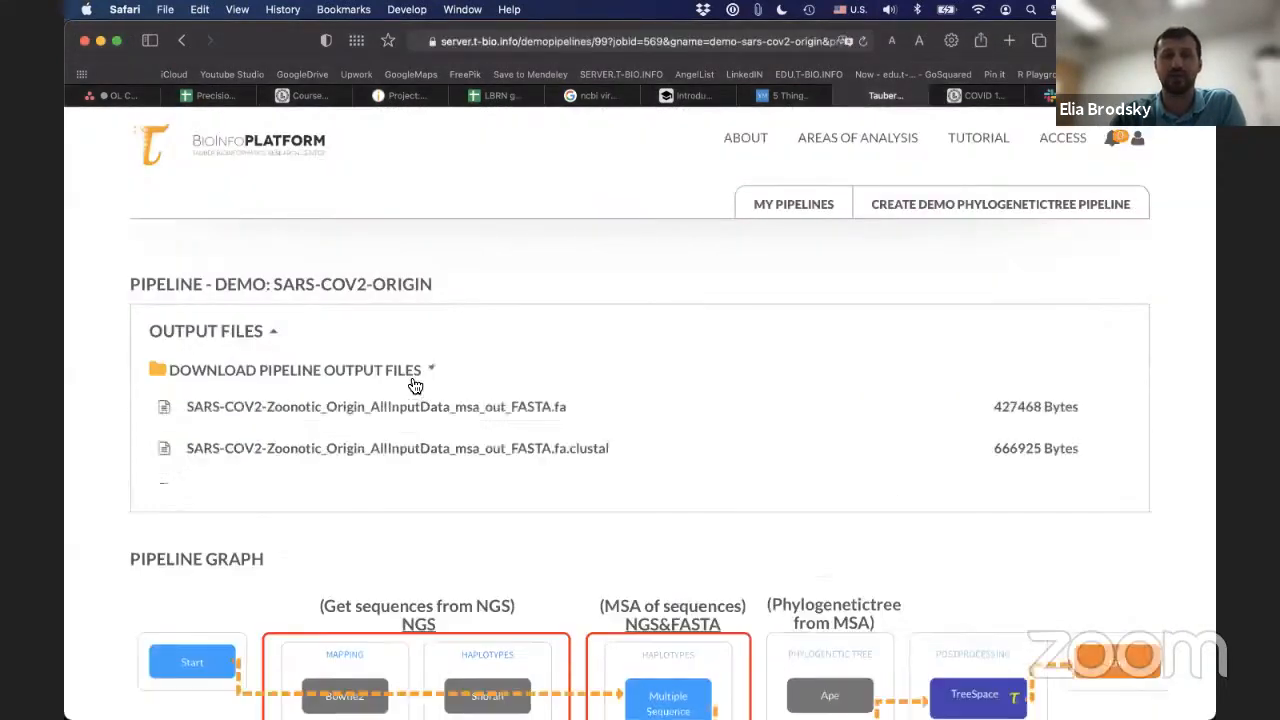
pyautogui.scroll(-4, 551, 326)
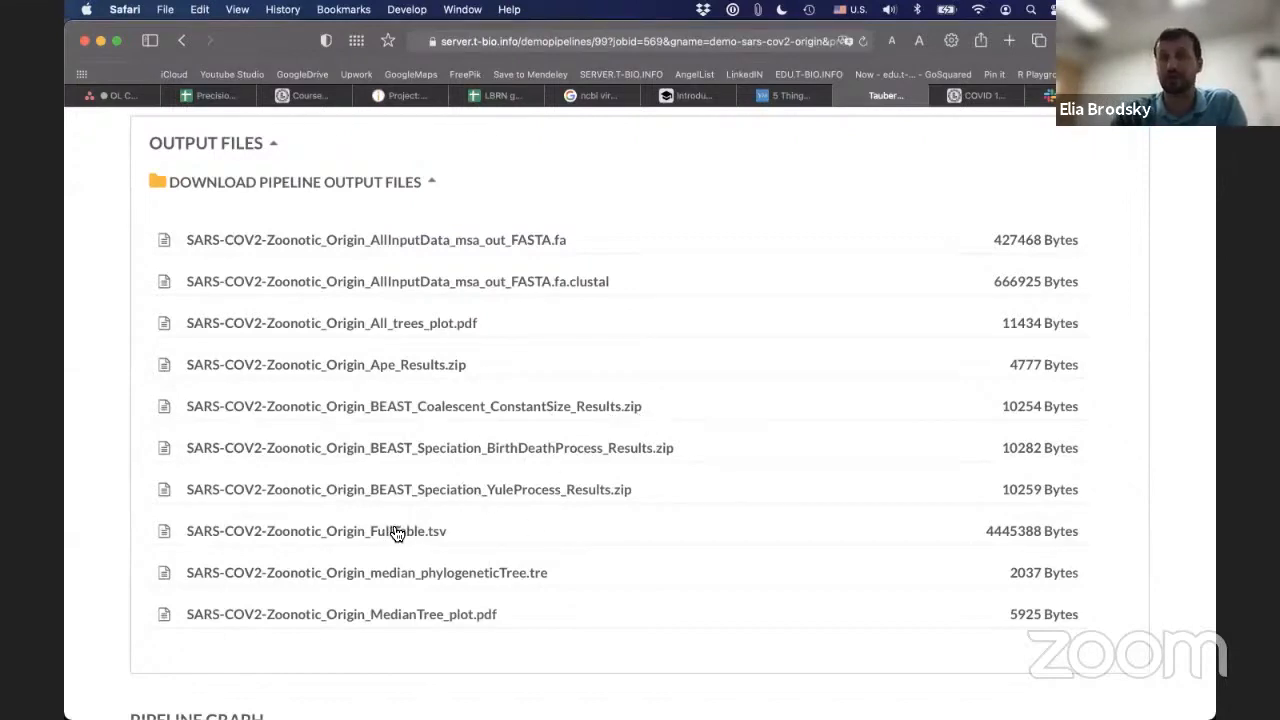
pyautogui.click(975, 95)
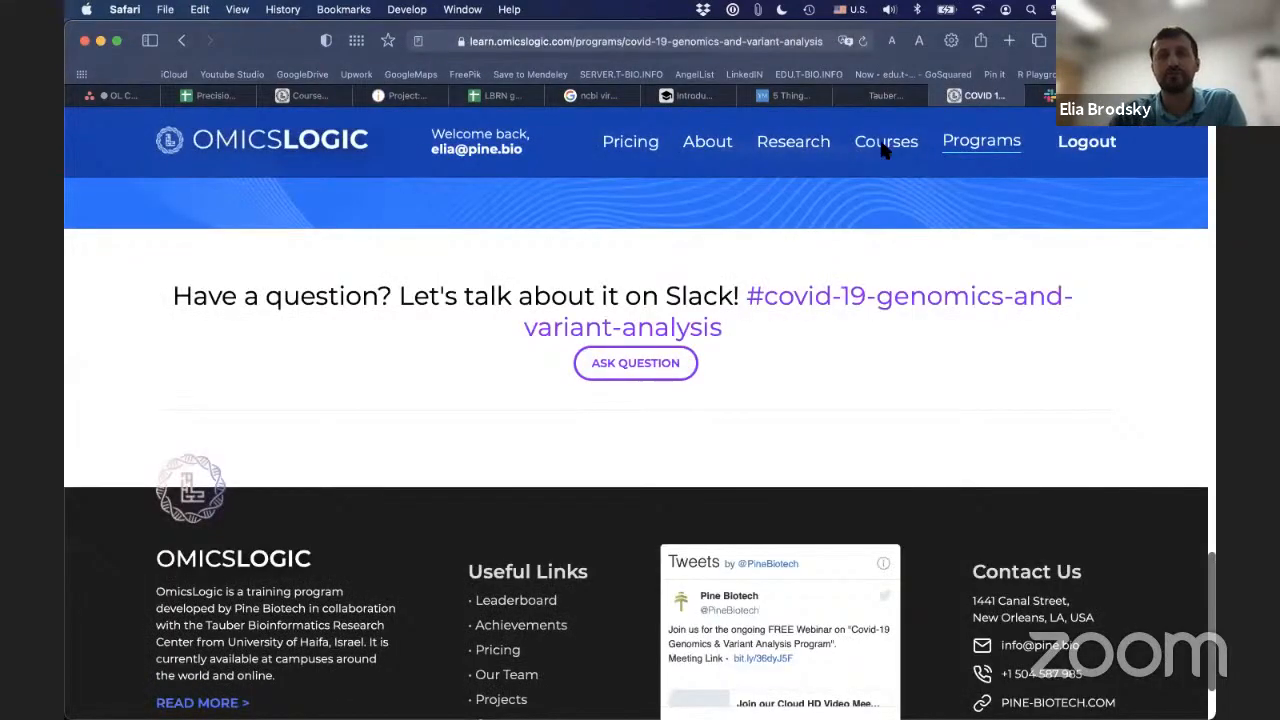
# - Search the course catalogue for 'getting' and open R (Coding) 1: Getting Started with Bioinformatics
pyautogui.click(885, 141)
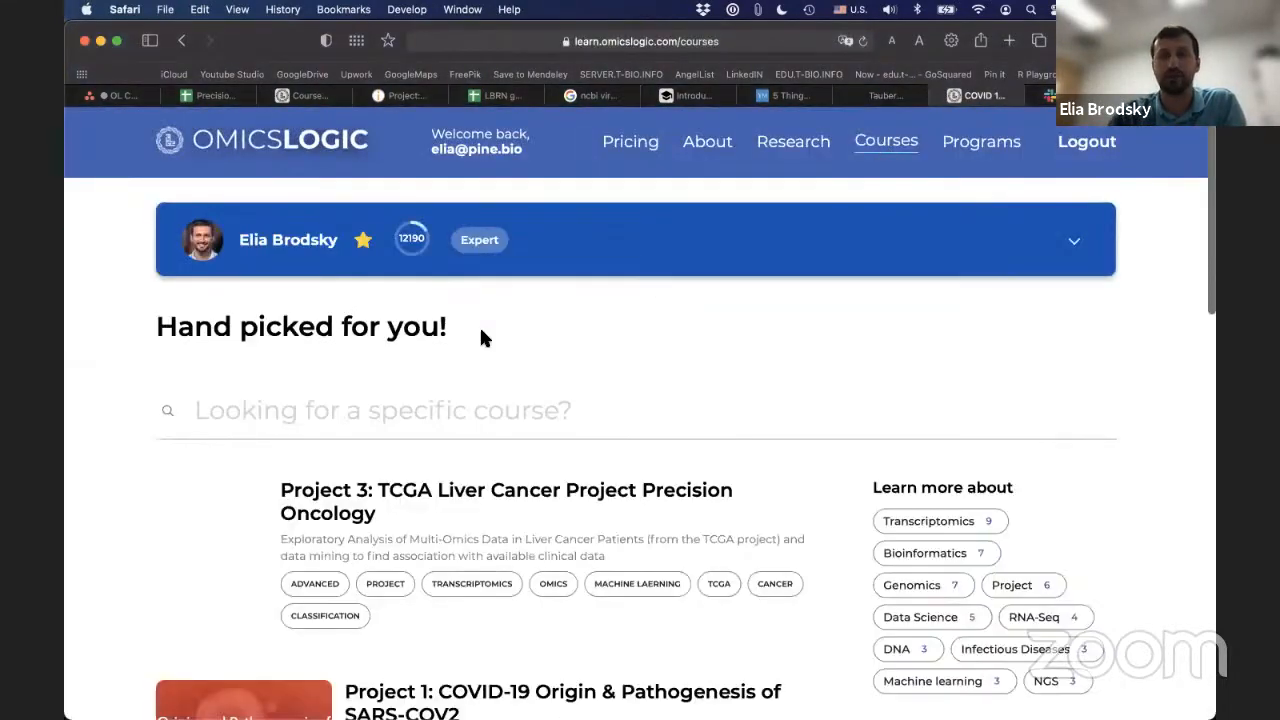
pyautogui.scroll(-3, 479, 325)
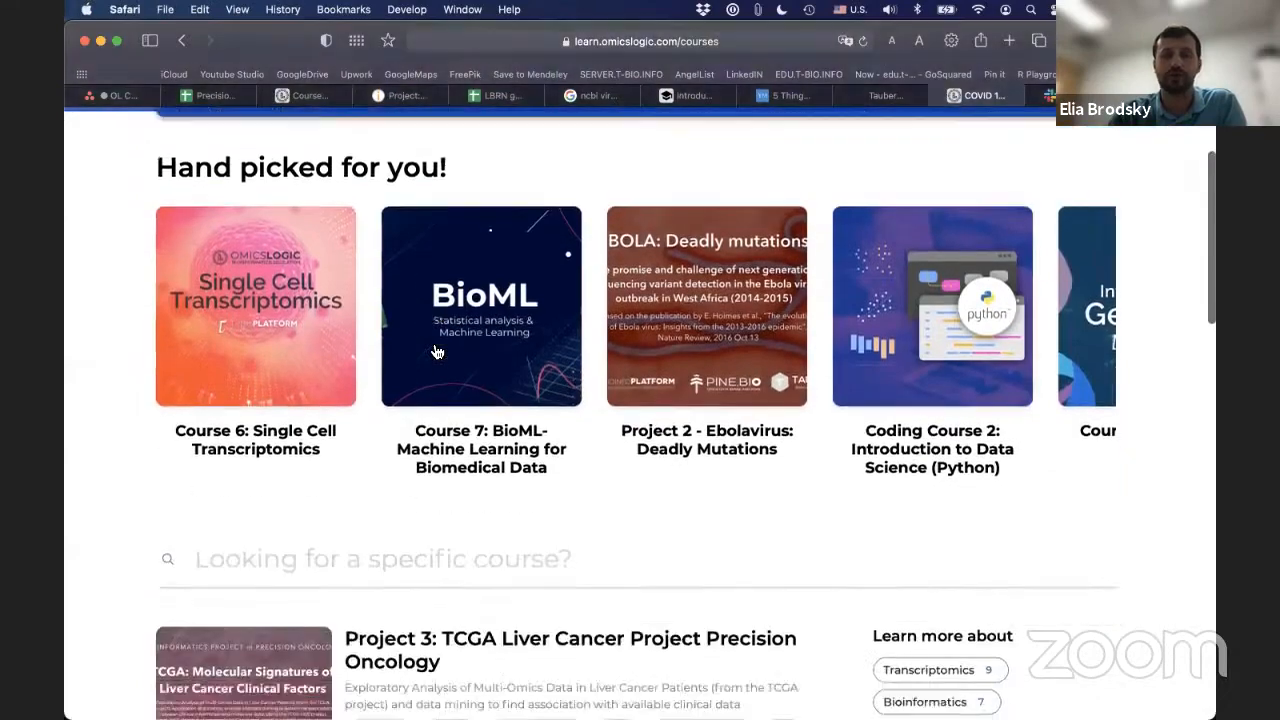
pyautogui.scroll(-3, 436, 351)
pyautogui.scroll(-3, 436, 351)
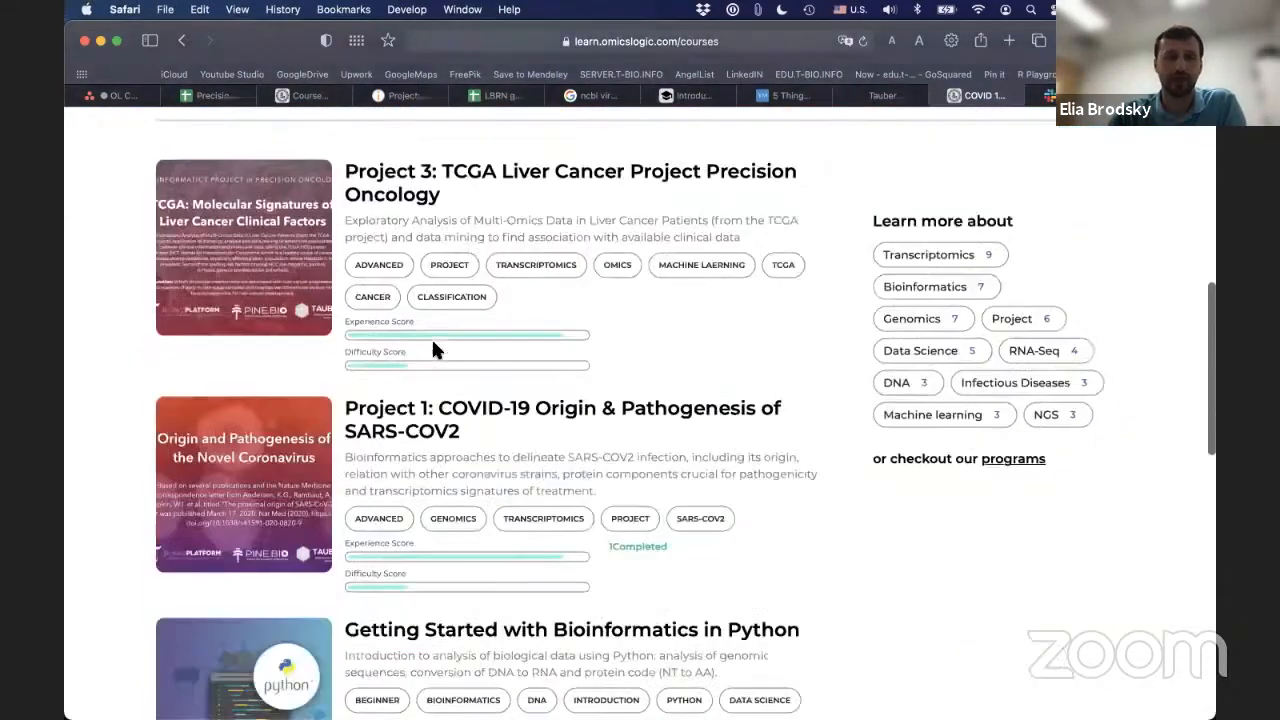
pyautogui.scroll(-3, 431, 349)
pyautogui.scroll(8, 431, 349)
pyautogui.click(393, 236)
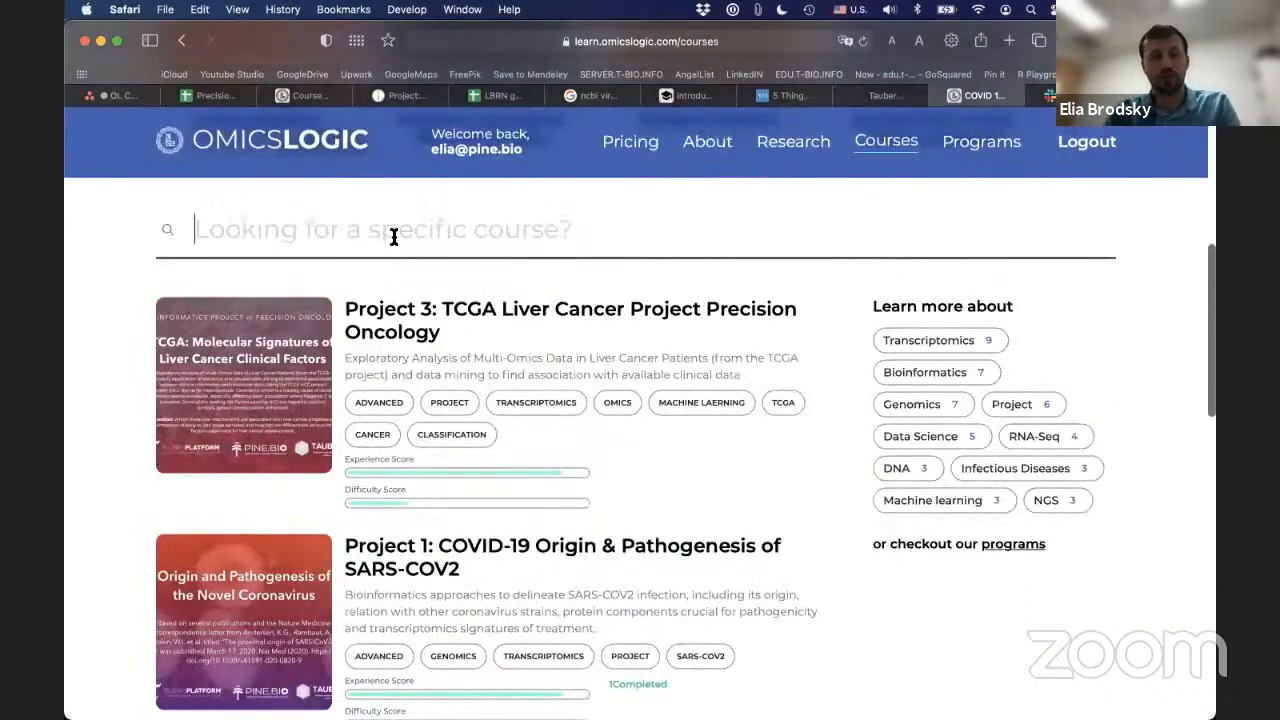
pyautogui.write('getting')
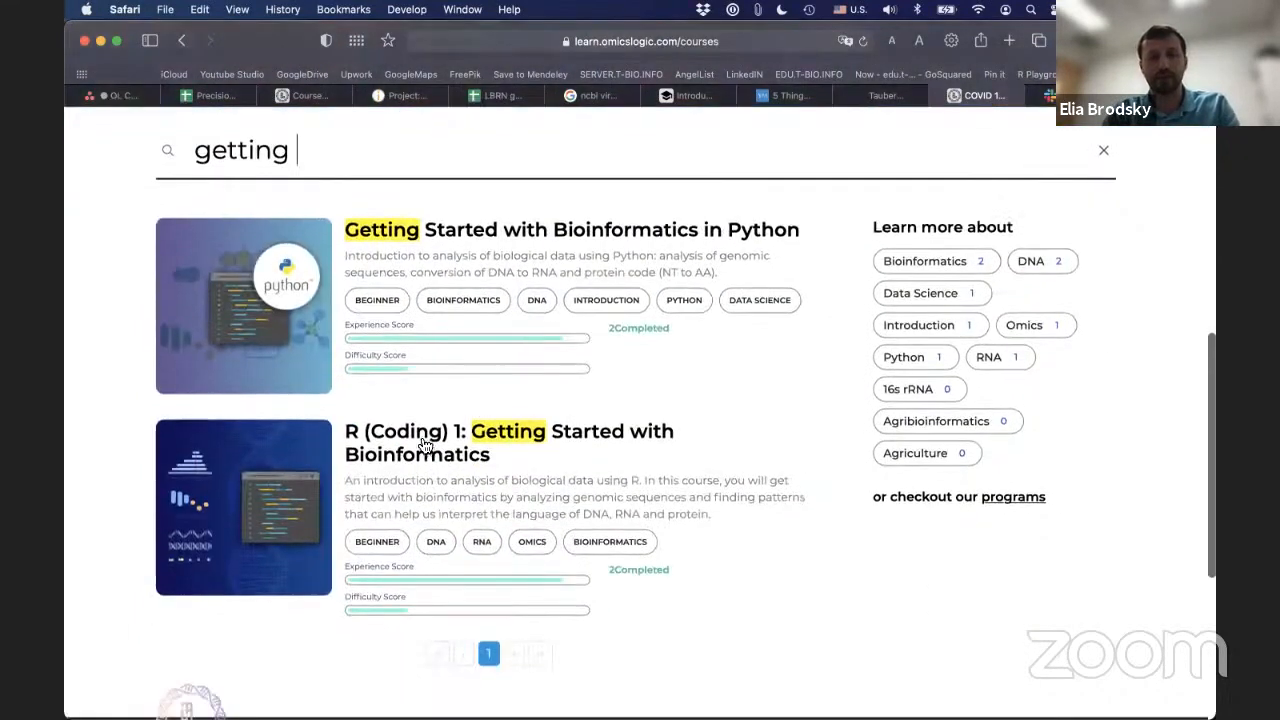
pyautogui.click(420, 445)
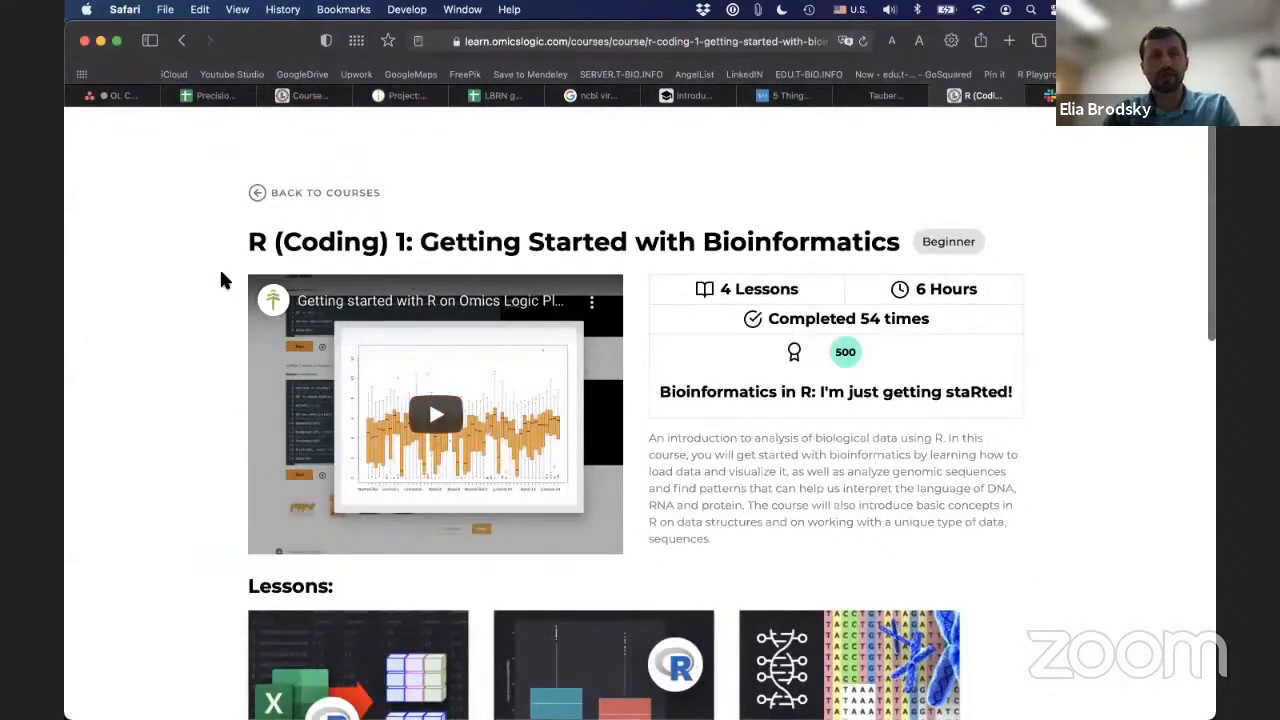
pyautogui.scroll(-5, 219, 266)
pyautogui.scroll(-5, 219, 266)
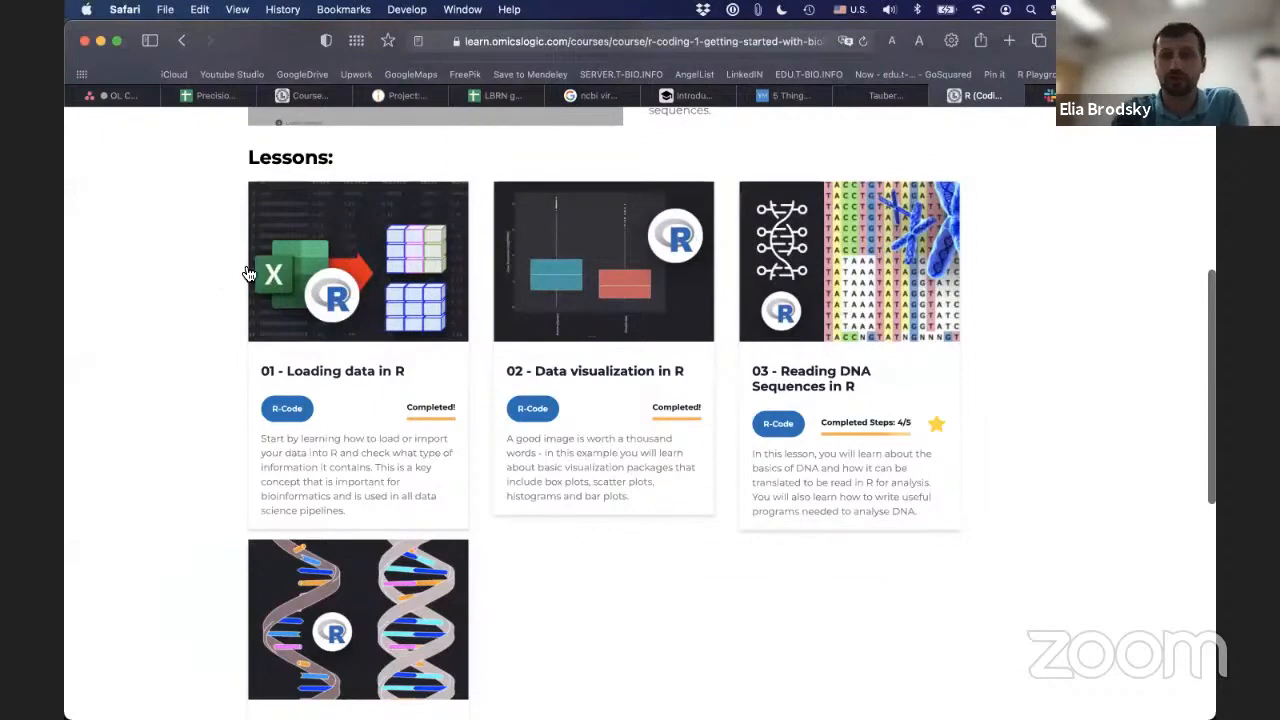
# - Open lesson 03 - Reading DNA Sequences in R from the Lessons grid
pyautogui.click(772, 374)
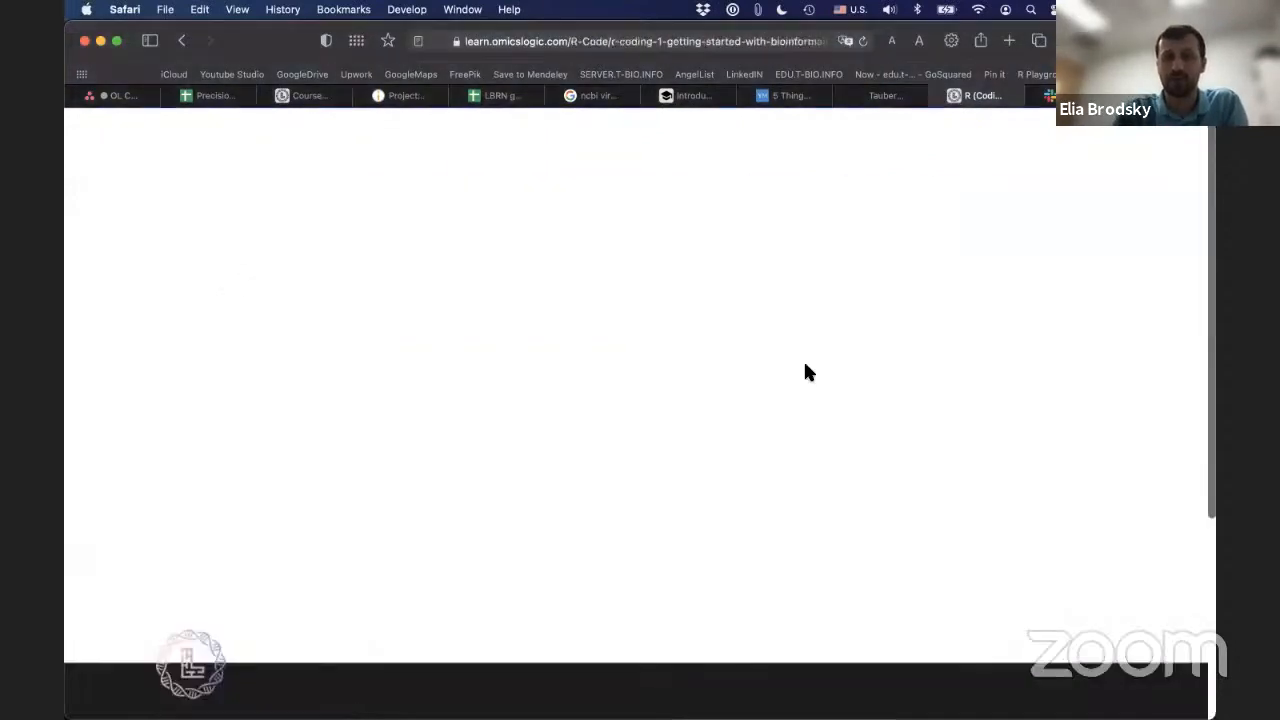
pyautogui.scroll(-4, 803, 359)
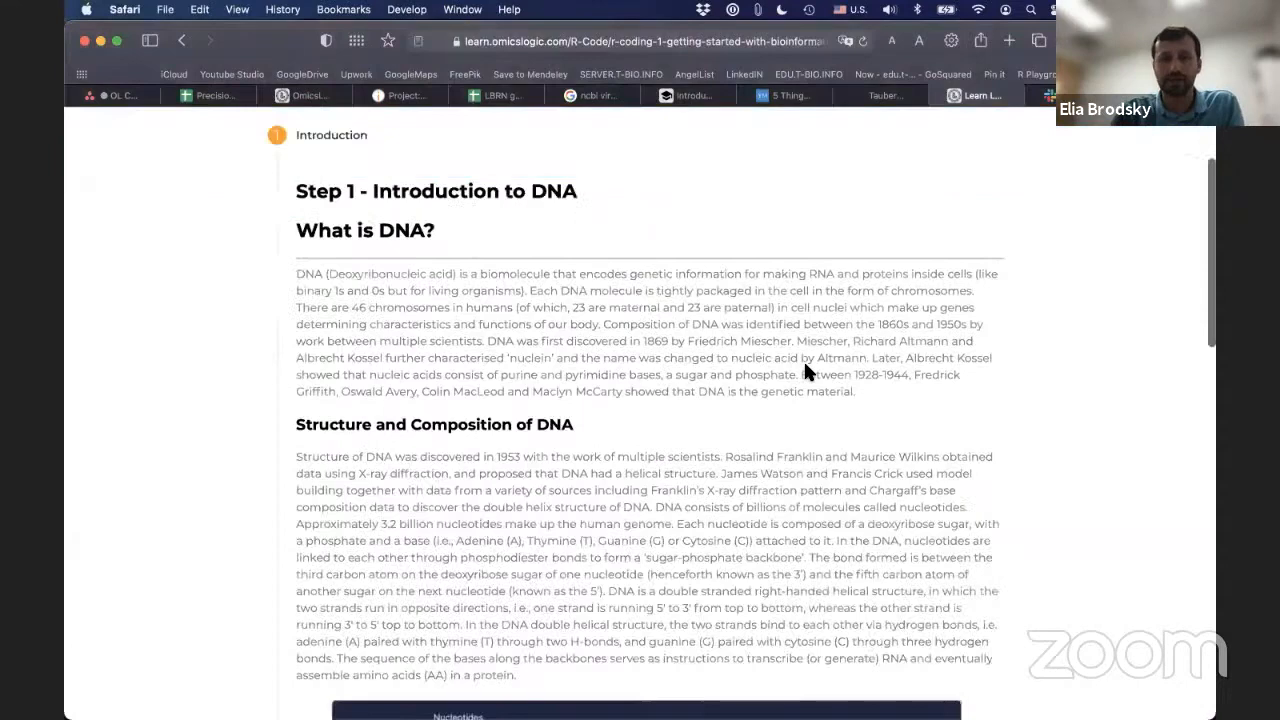
pyautogui.scroll(-5, 803, 359)
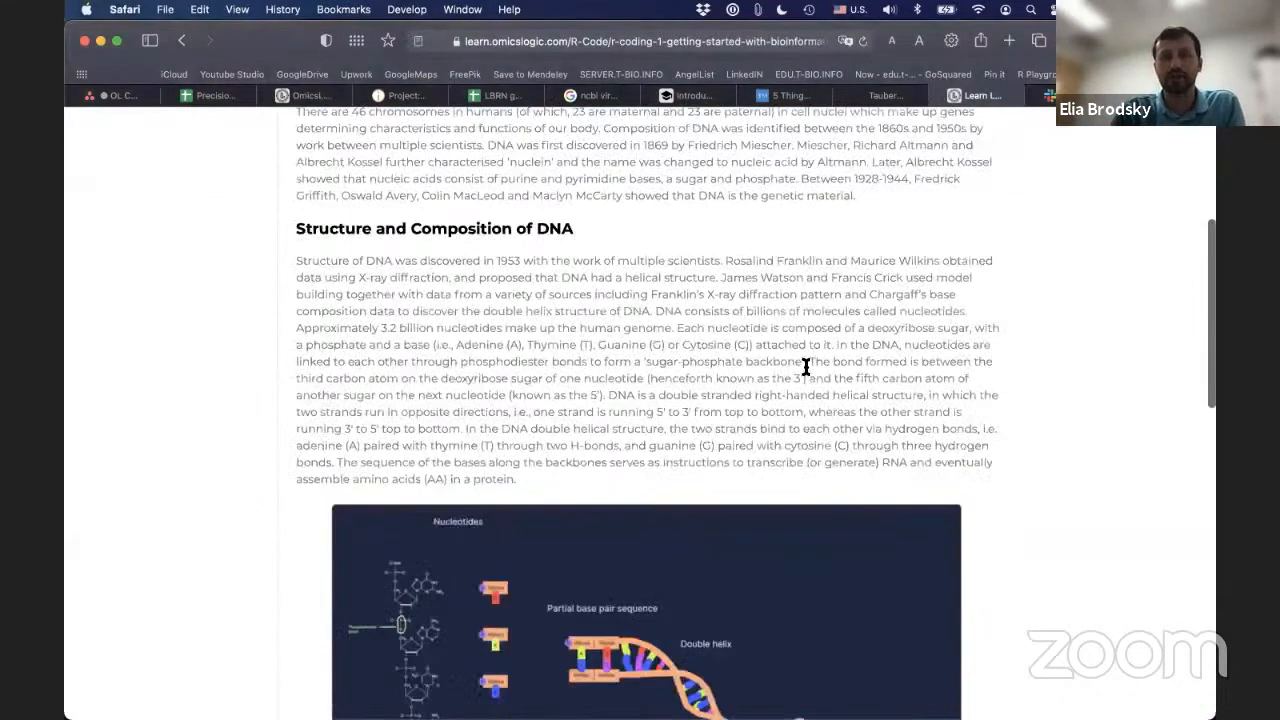
pyautogui.scroll(-5, 808, 372)
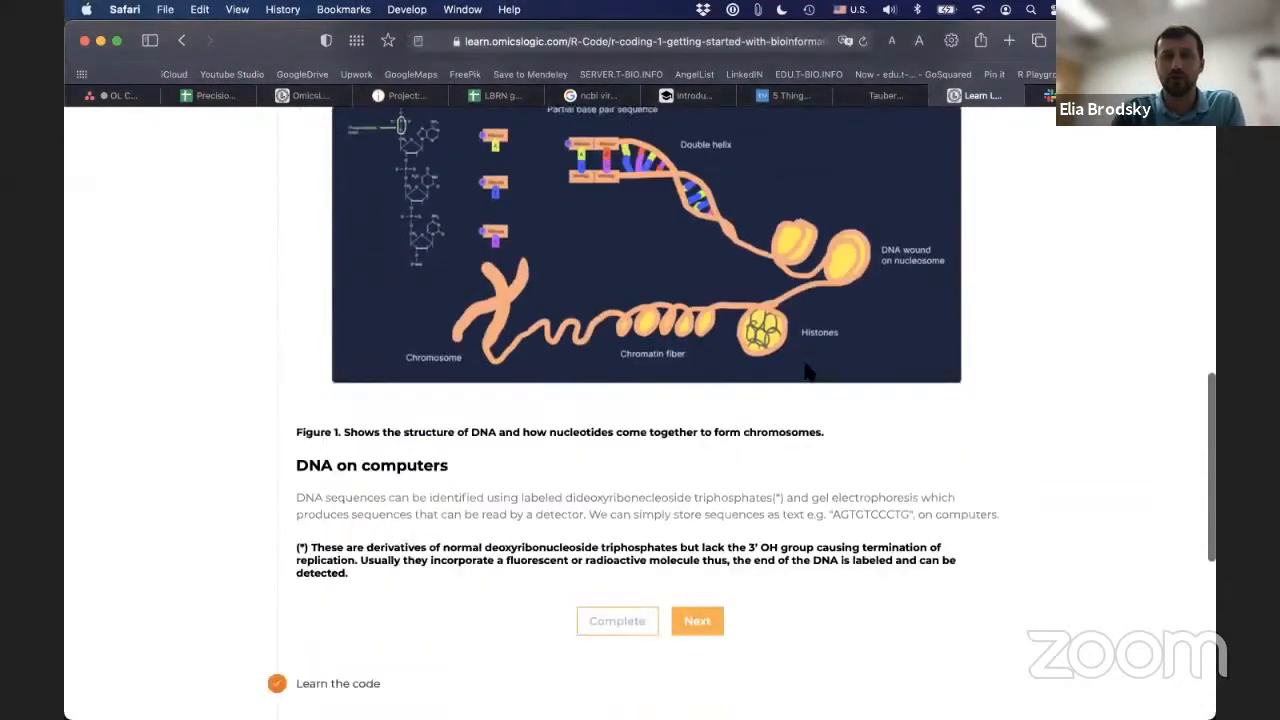
pyautogui.scroll(-1, 808, 372)
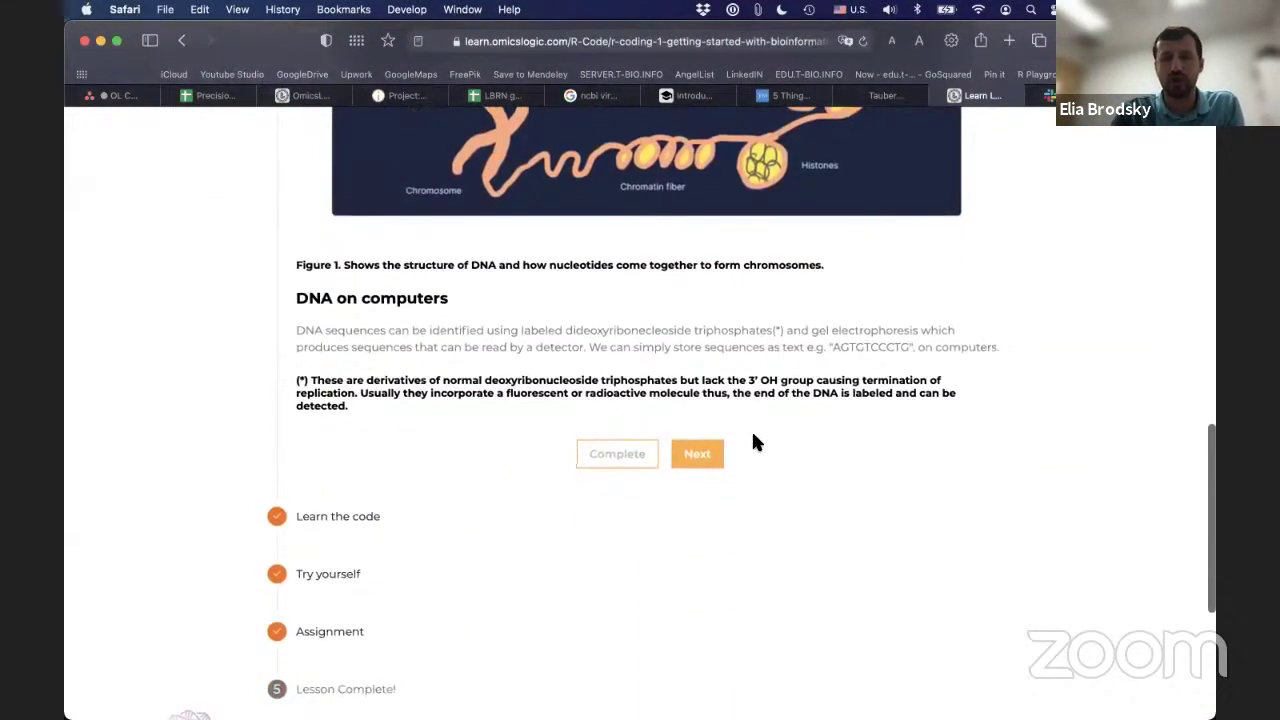
# - Advance through the DNA introduction and Learn the code steps to the Try yourself exercise
pyautogui.click(703, 461)
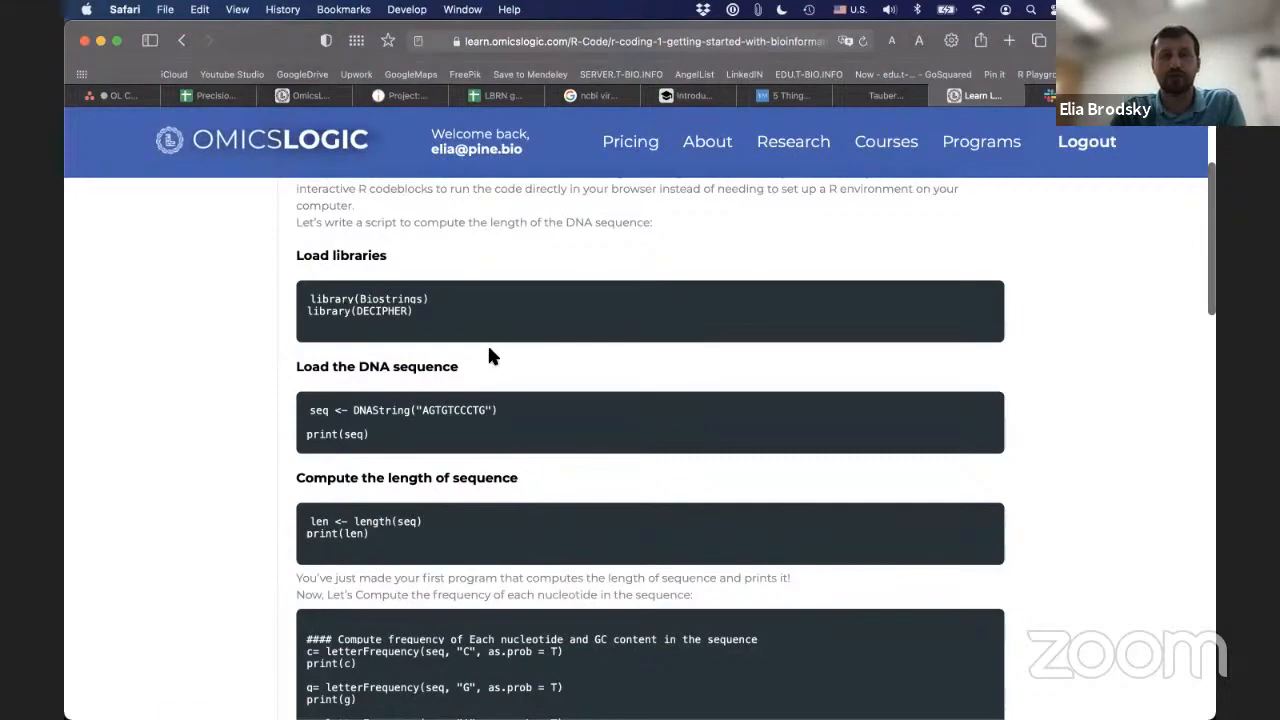
pyautogui.scroll(-5, 487, 343)
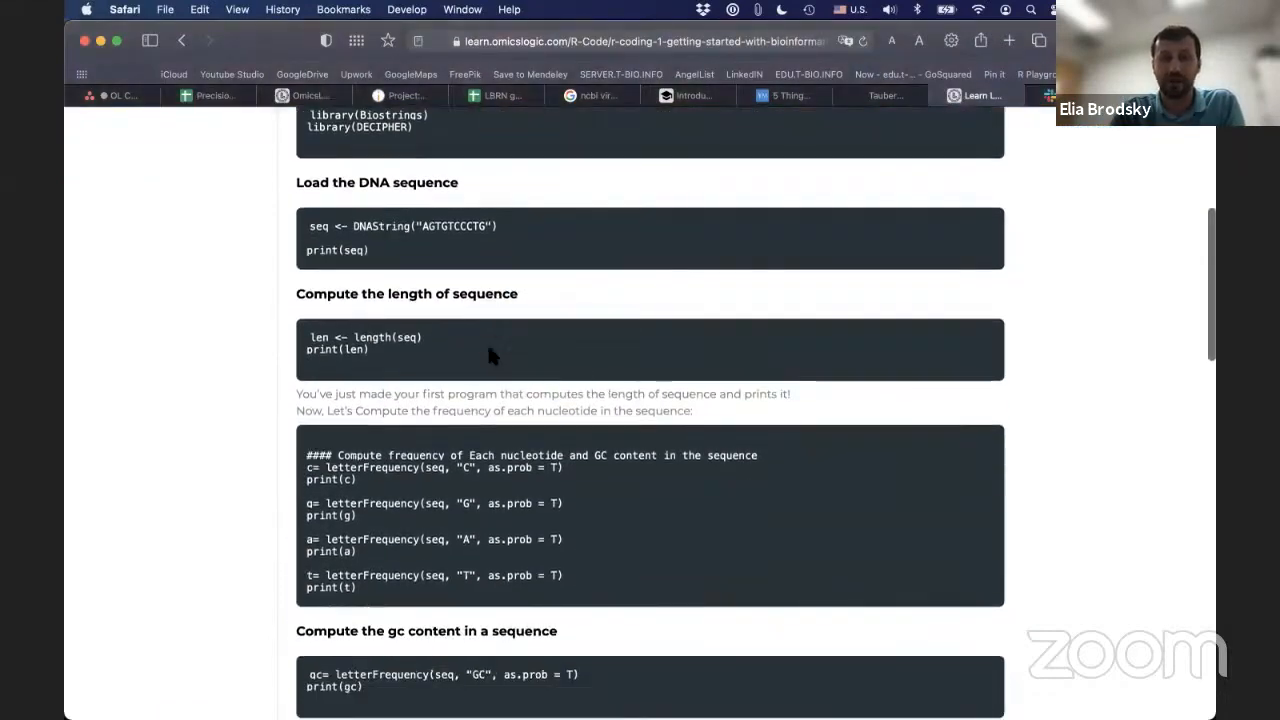
pyautogui.scroll(-3, 507, 290)
pyautogui.scroll(-10, 507, 290)
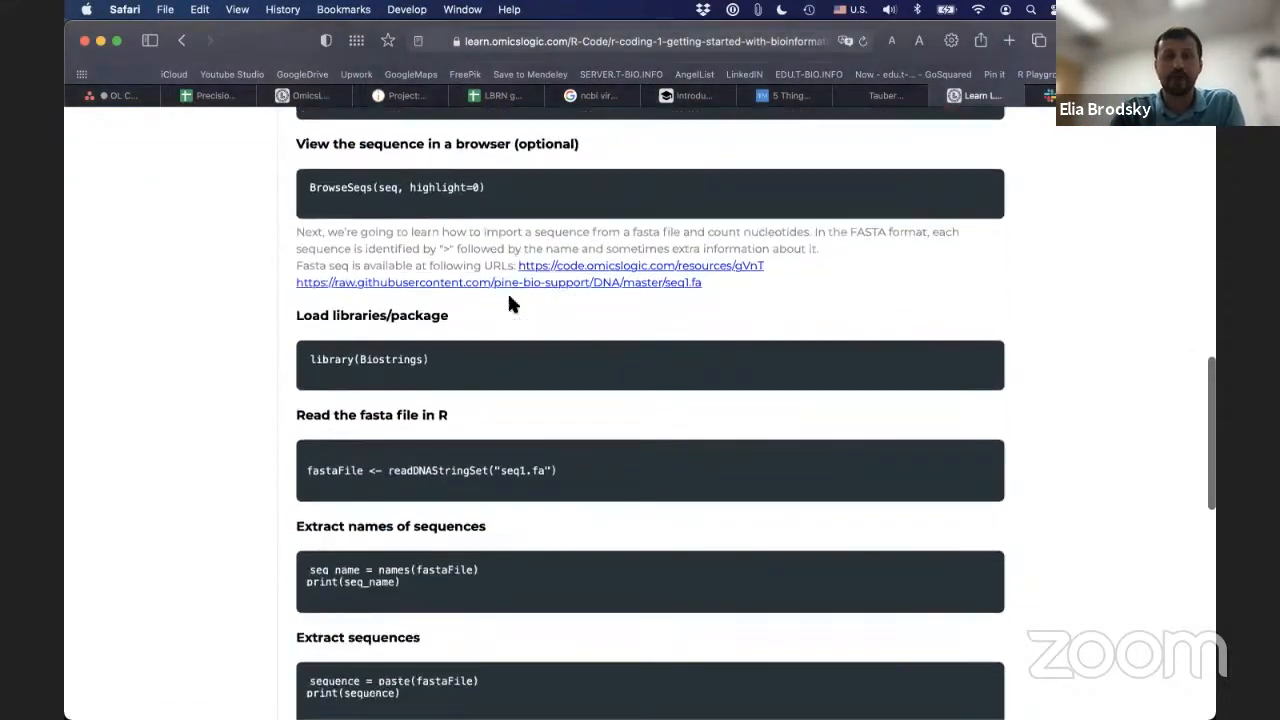
pyautogui.scroll(-5, 507, 290)
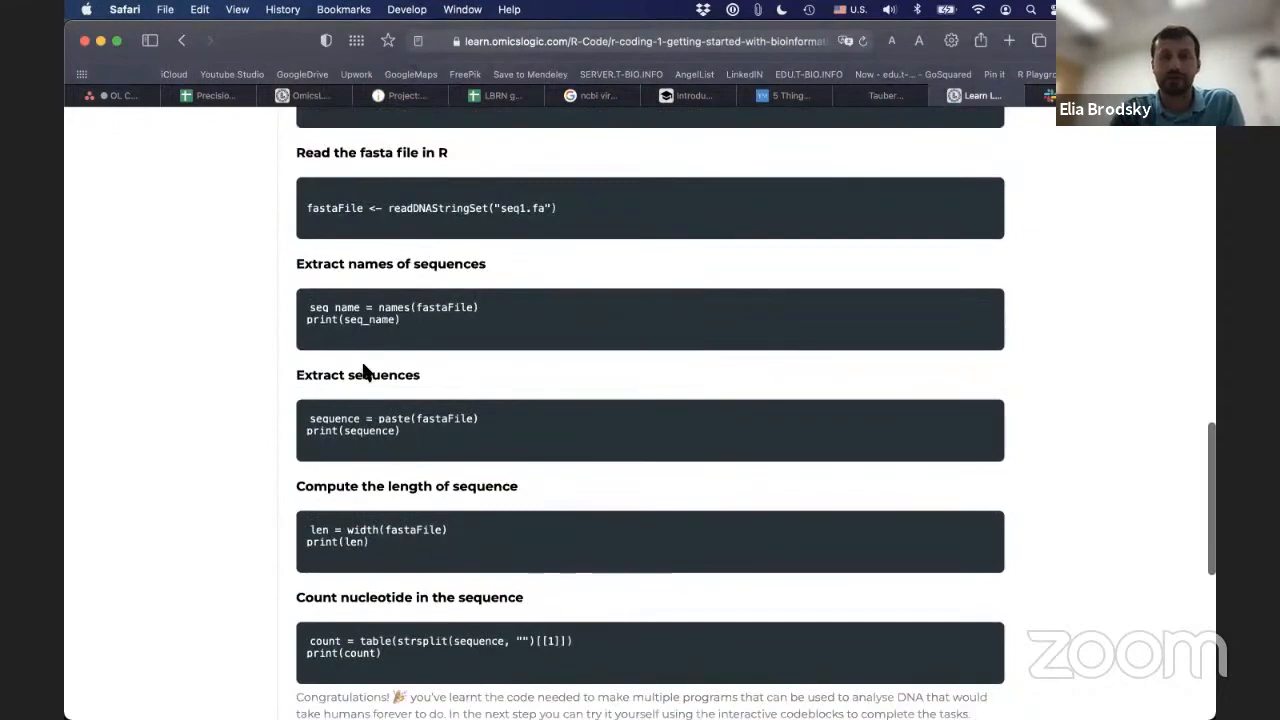
pyautogui.scroll(-4, 503, 356)
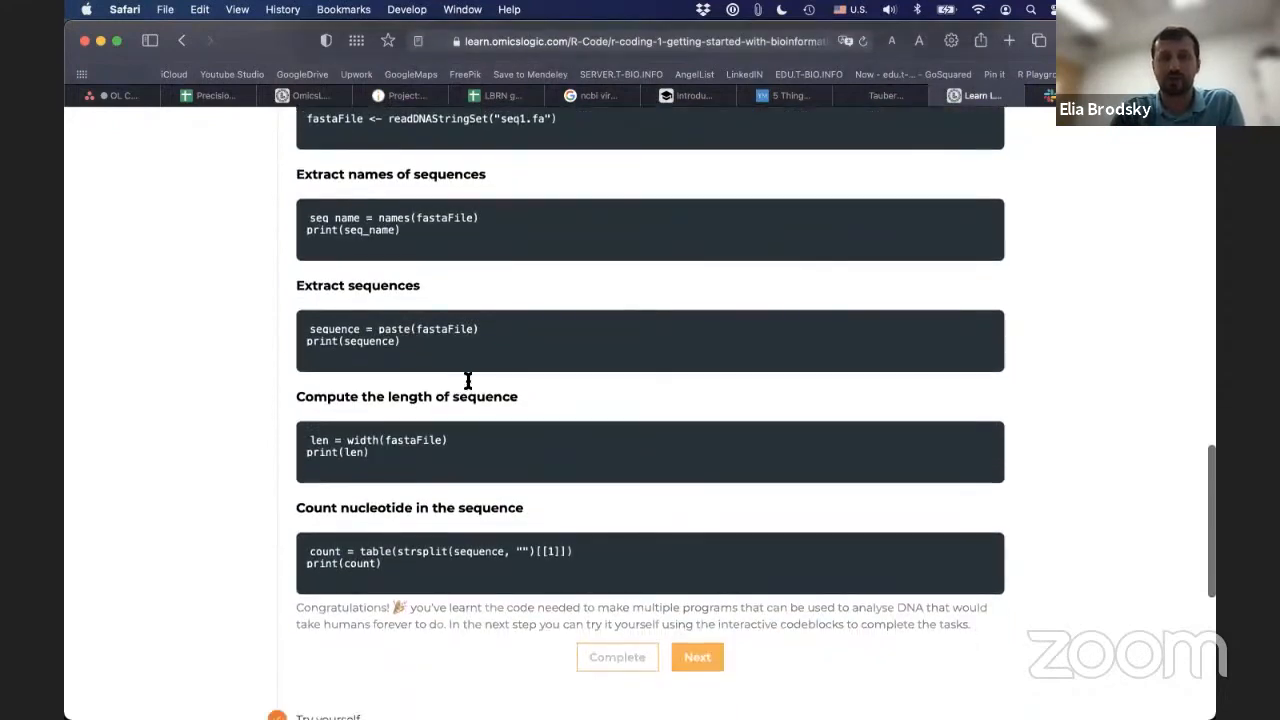
pyautogui.scroll(-2, 467, 382)
pyautogui.scroll(-3, 467, 382)
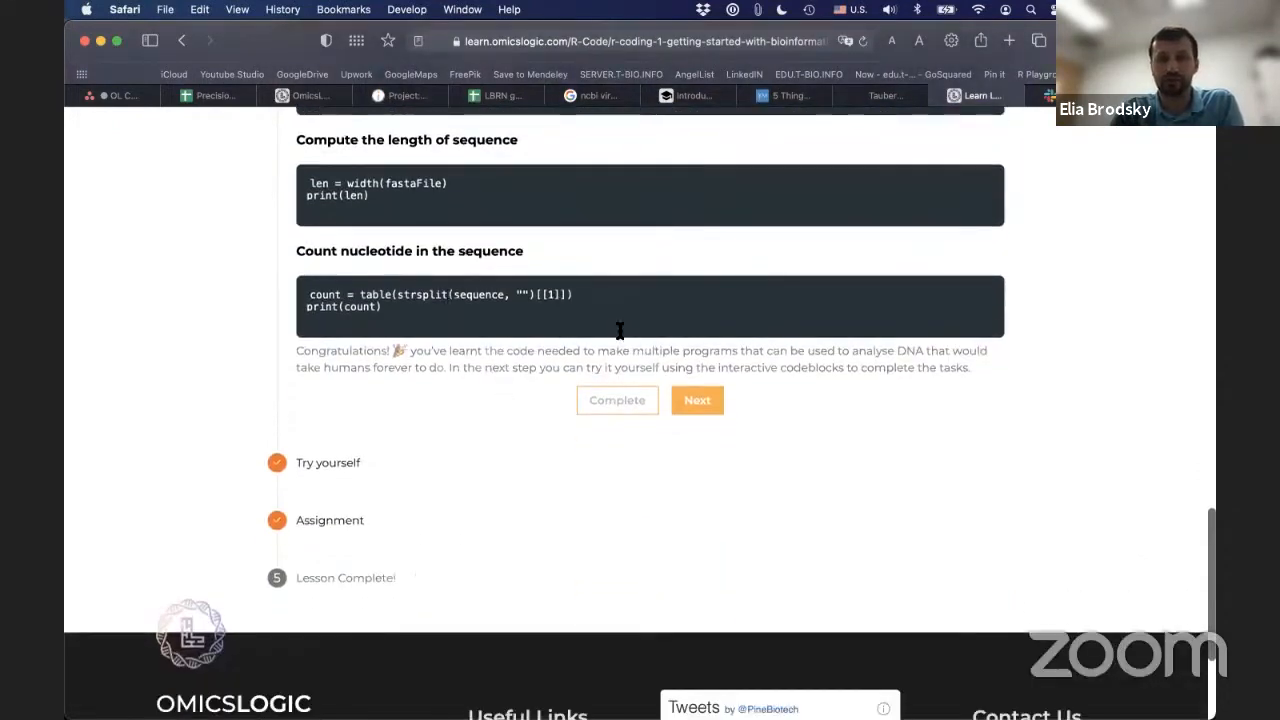
pyautogui.click(716, 404)
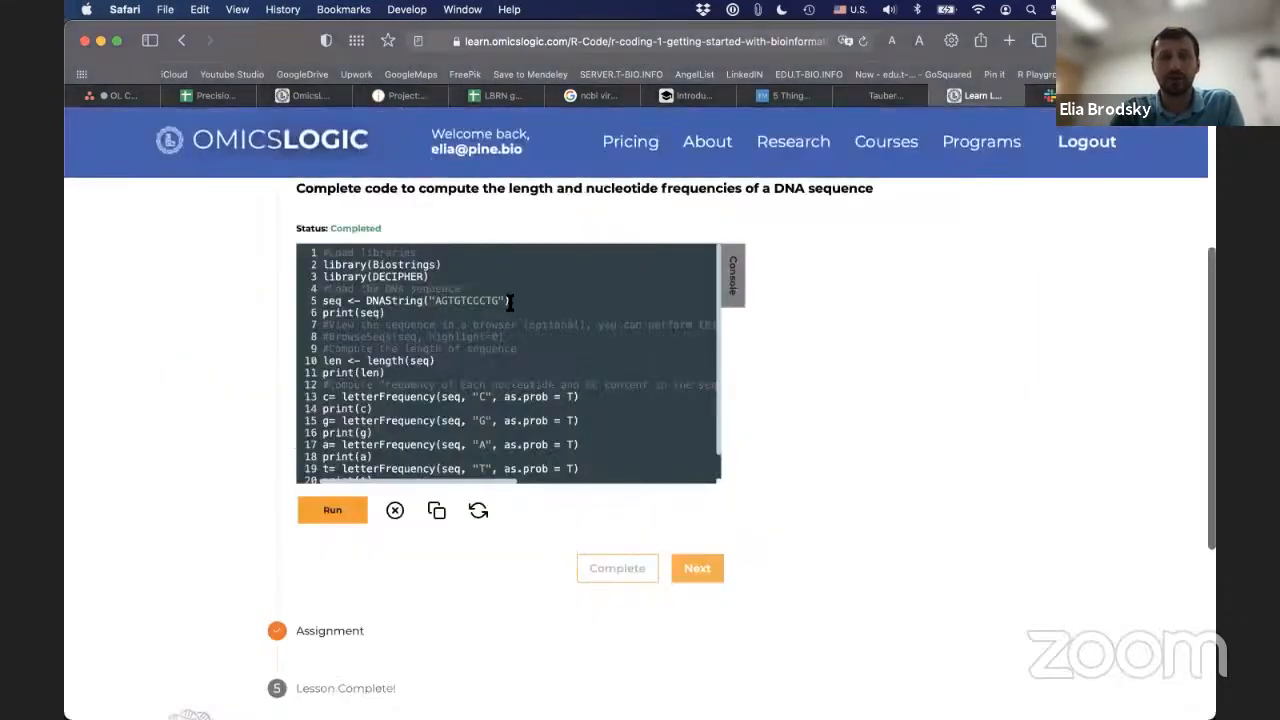
# - Run the Try yourself R code, printing the 10-letter sequence, its length and nucleotide frequencies
pyautogui.click(332, 510)
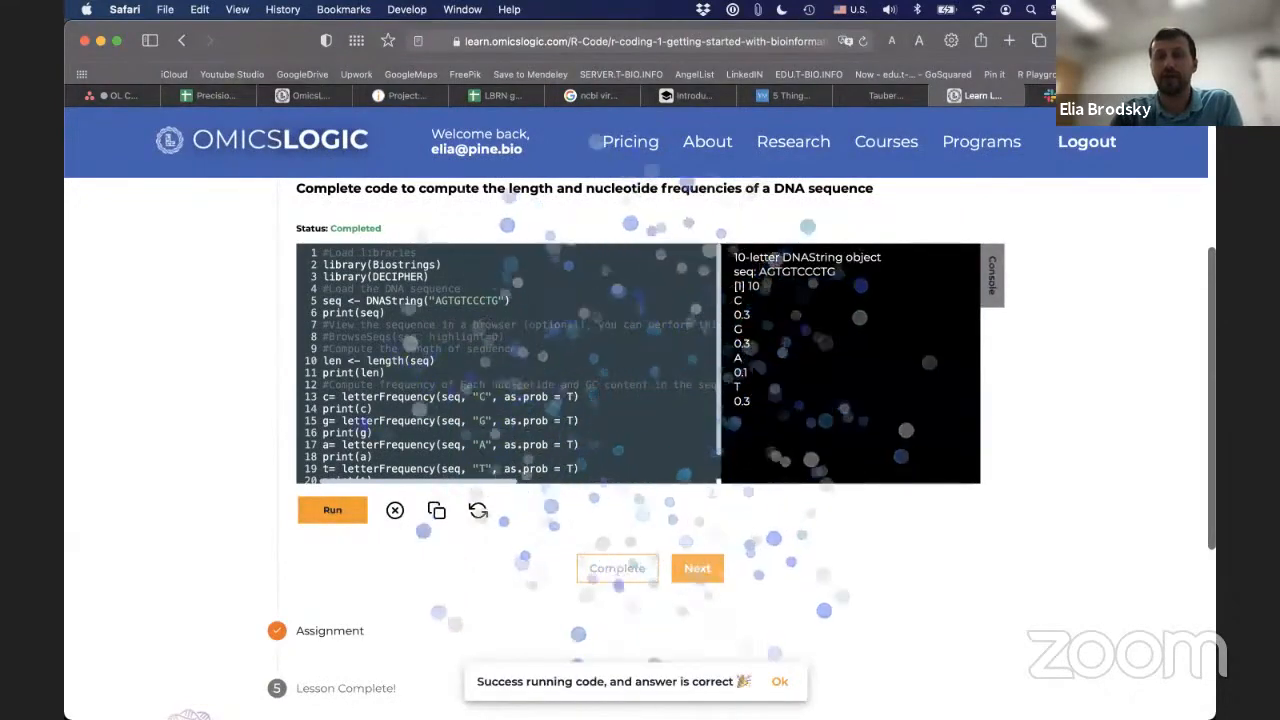
pyautogui.scroll(-2, 560, 352)
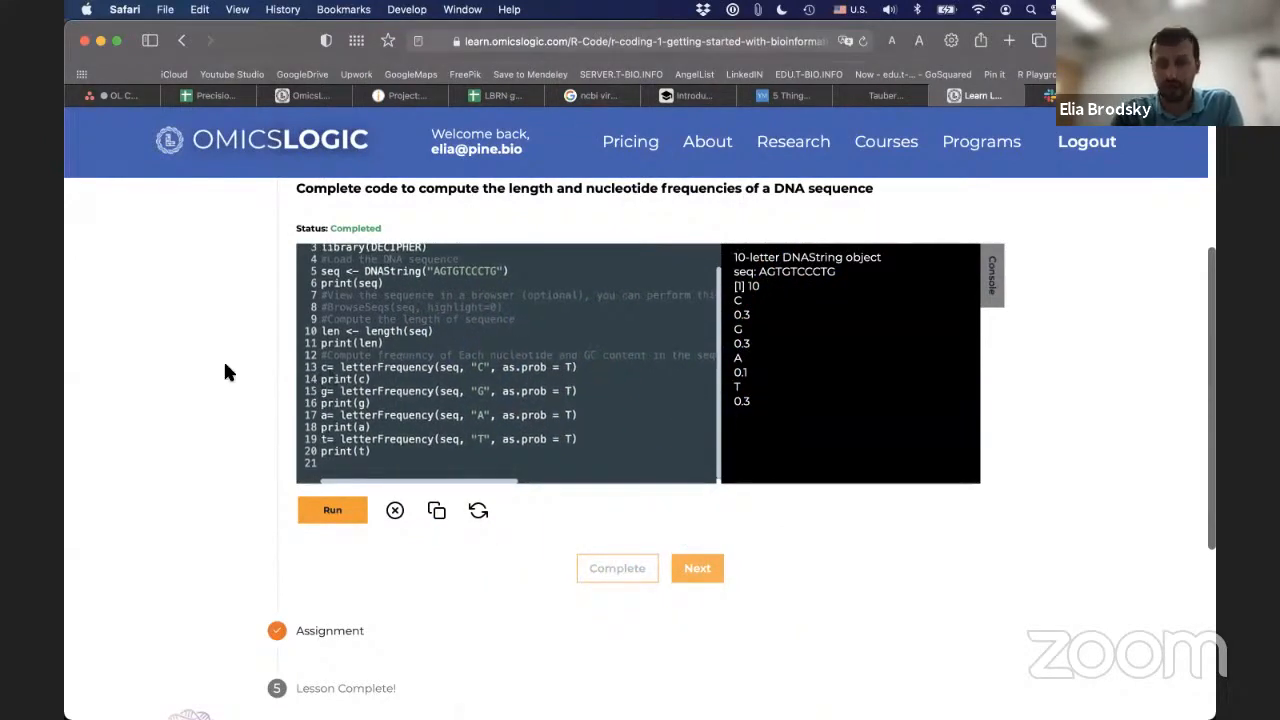
pyautogui.scroll(-4, 239, 383)
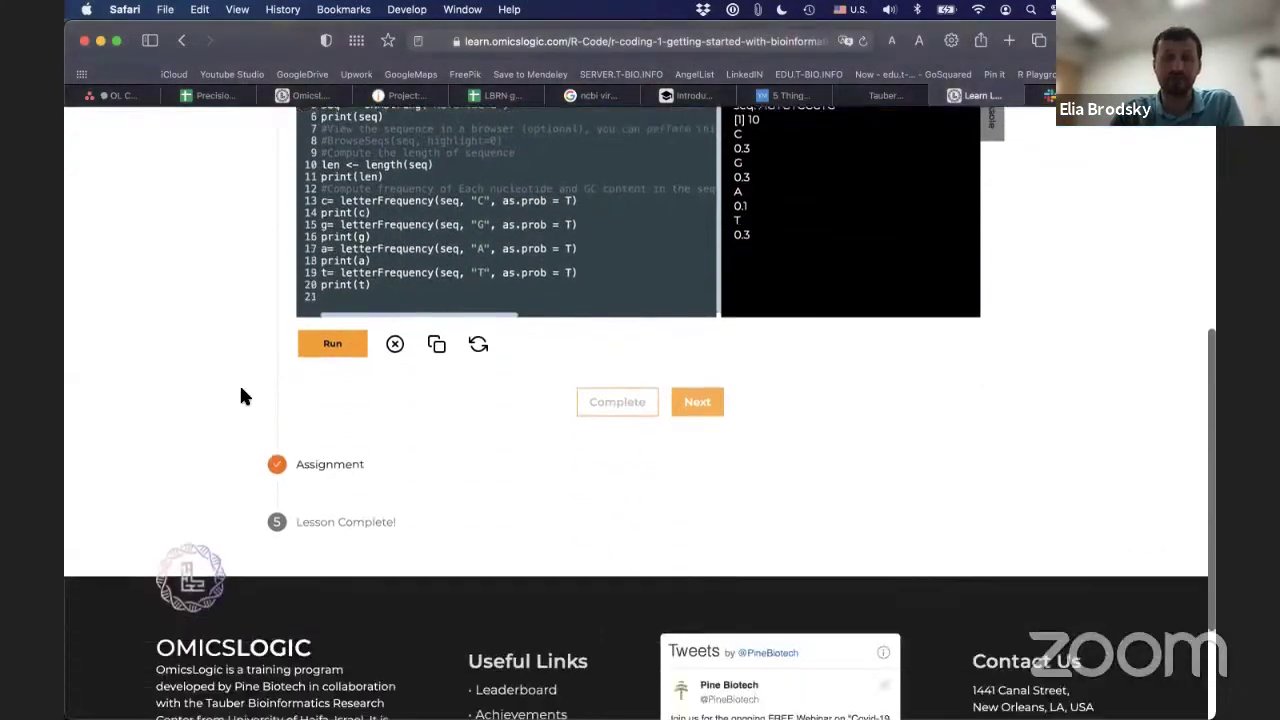
# - Move on to the lesson's Assignment step and read its still-uncompleted task
pyautogui.click(699, 404)
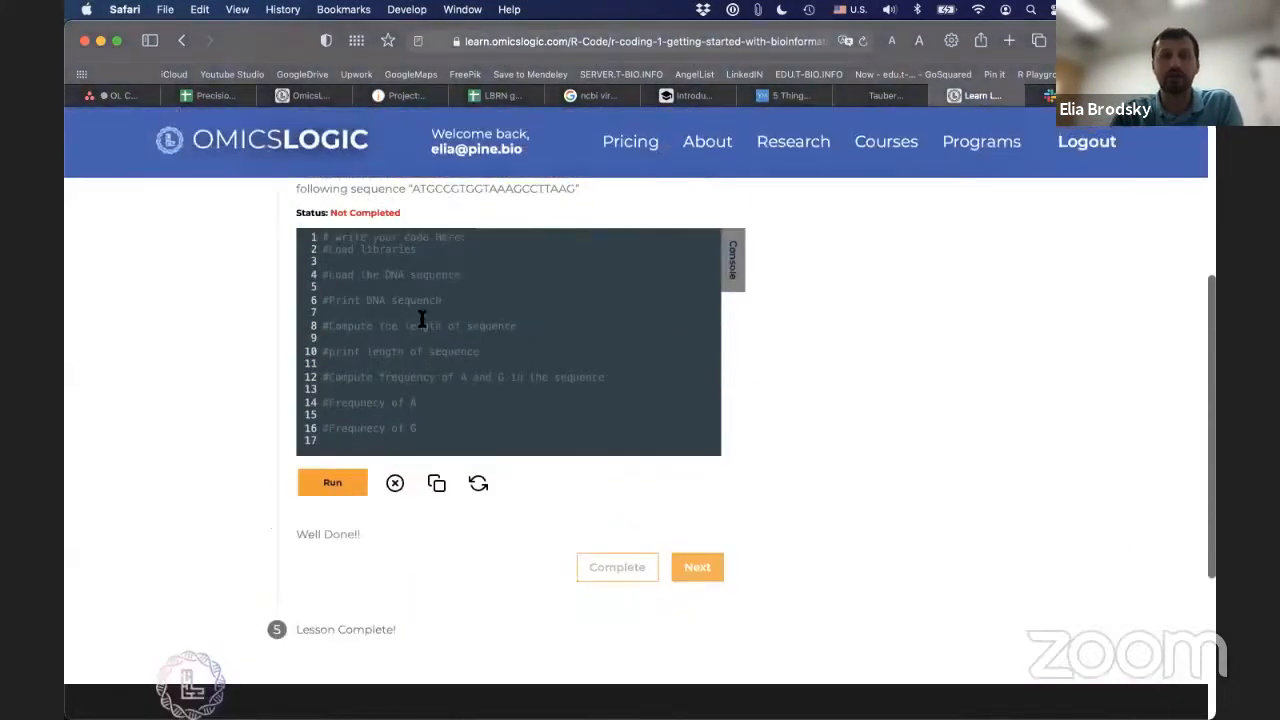
pyautogui.scroll(2, 421, 320)
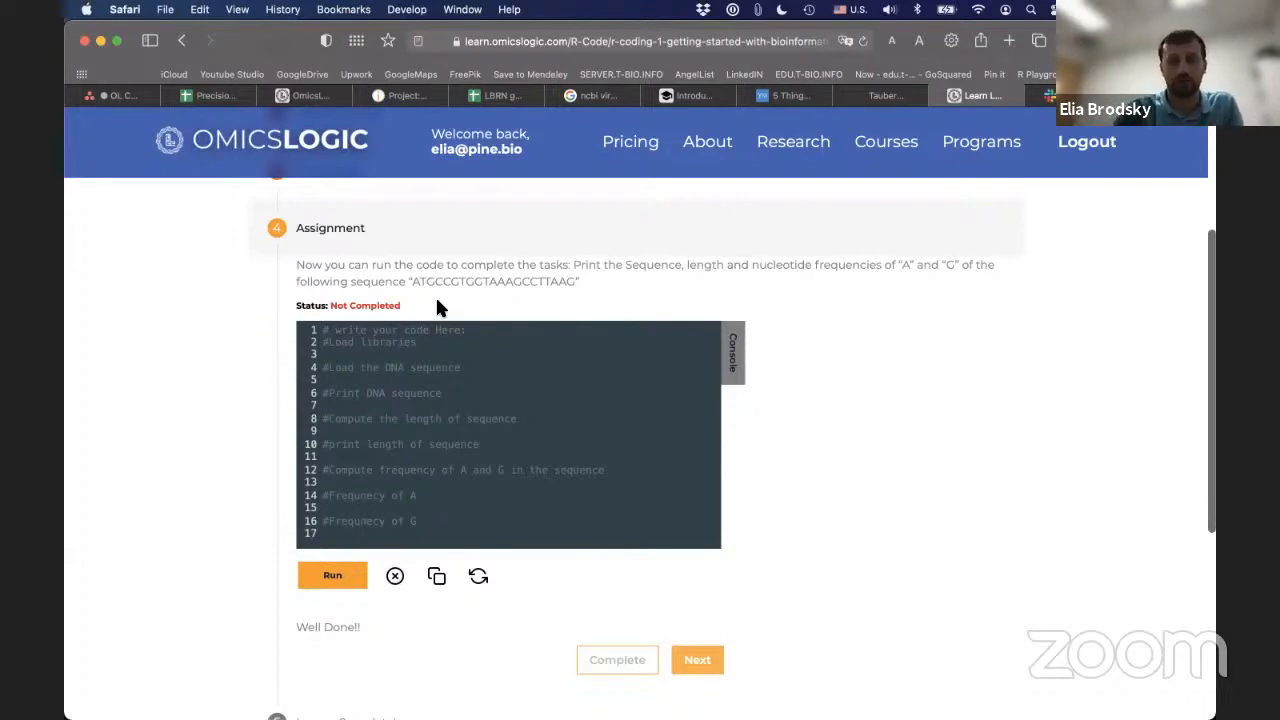
# - Search the catalogue again and open Course 9: Designing a Bioinformatics Research Project
pyautogui.click(900, 141)
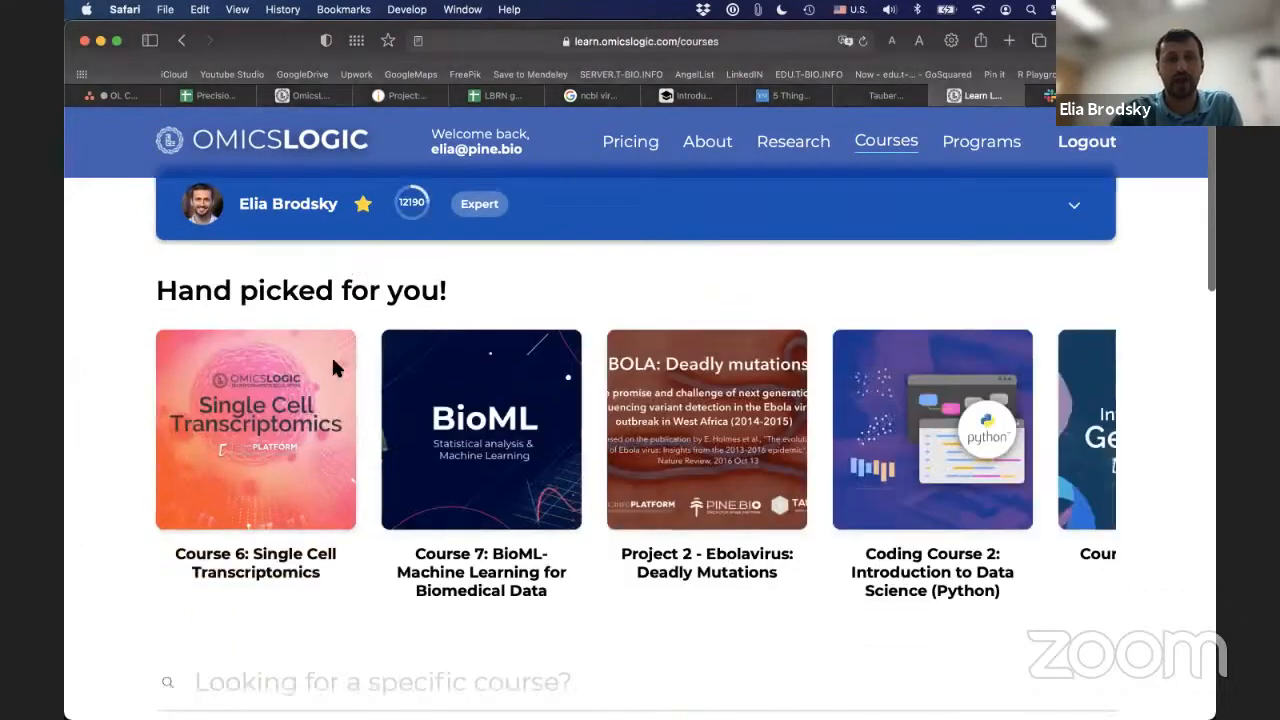
pyautogui.scroll(-5, 331, 354)
pyautogui.scroll(-1, 300, 430)
pyautogui.click(290, 430)
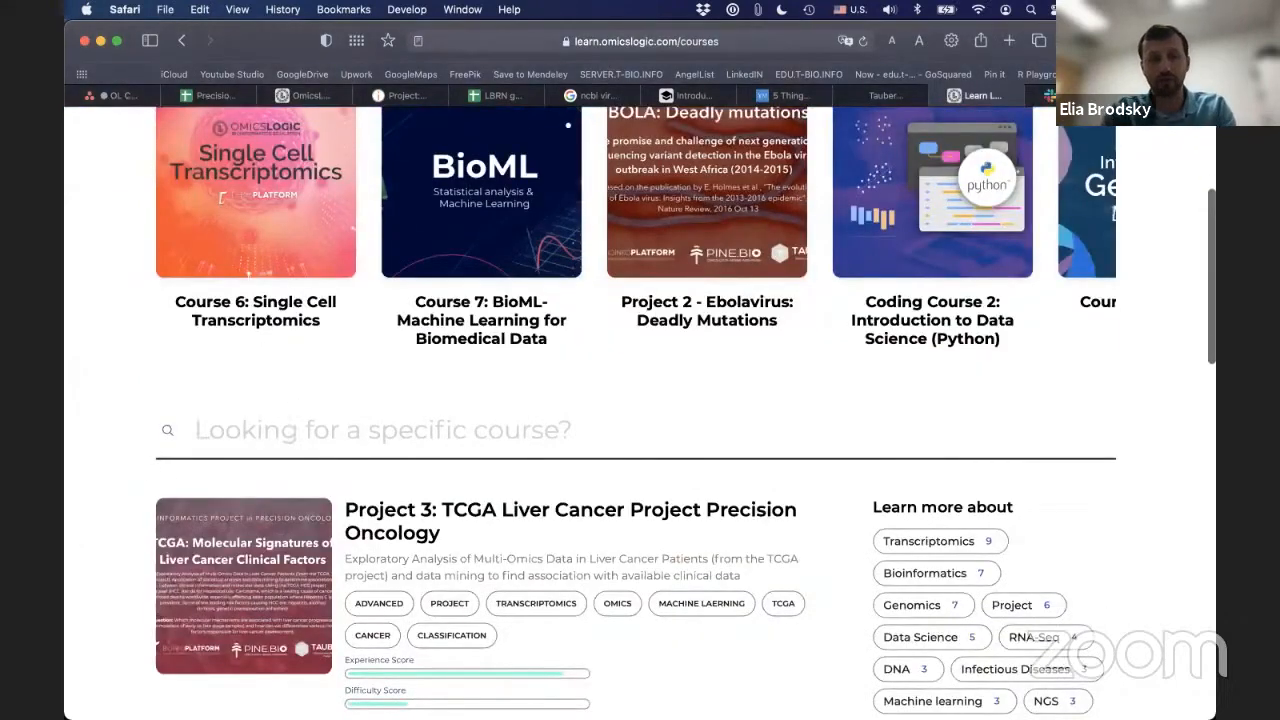
pyautogui.write('bio')
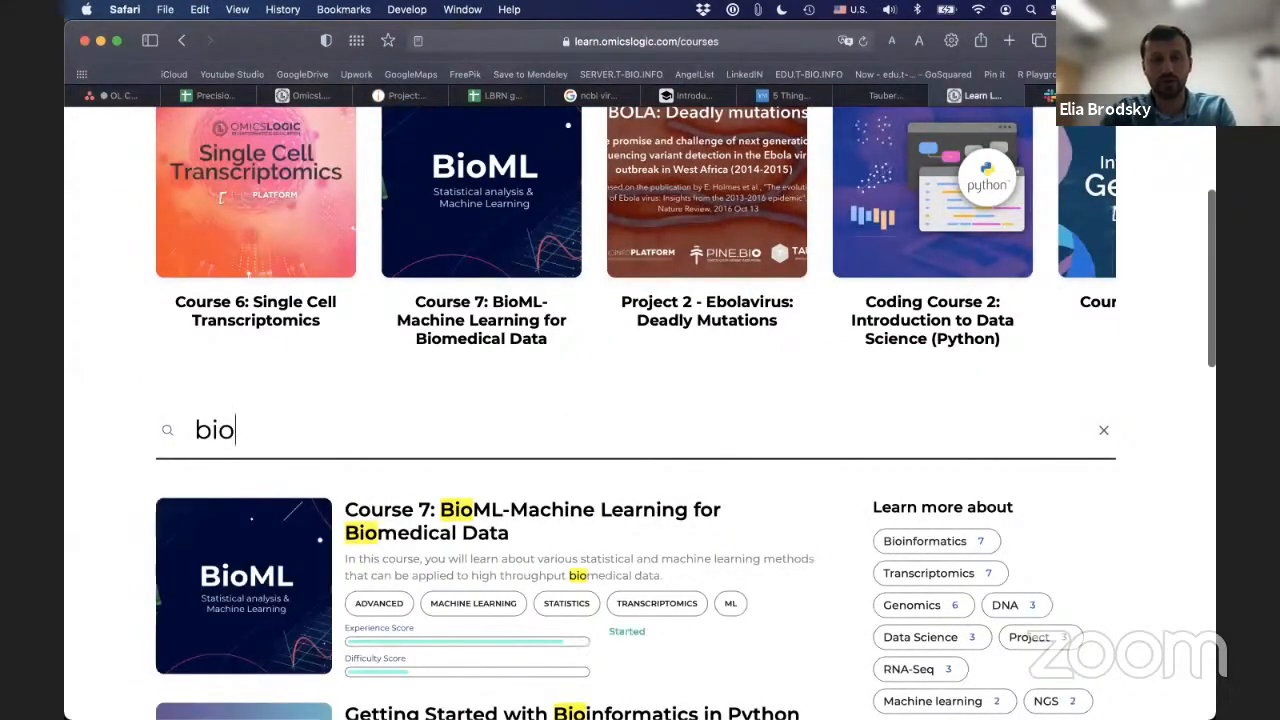
pyautogui.write('i')
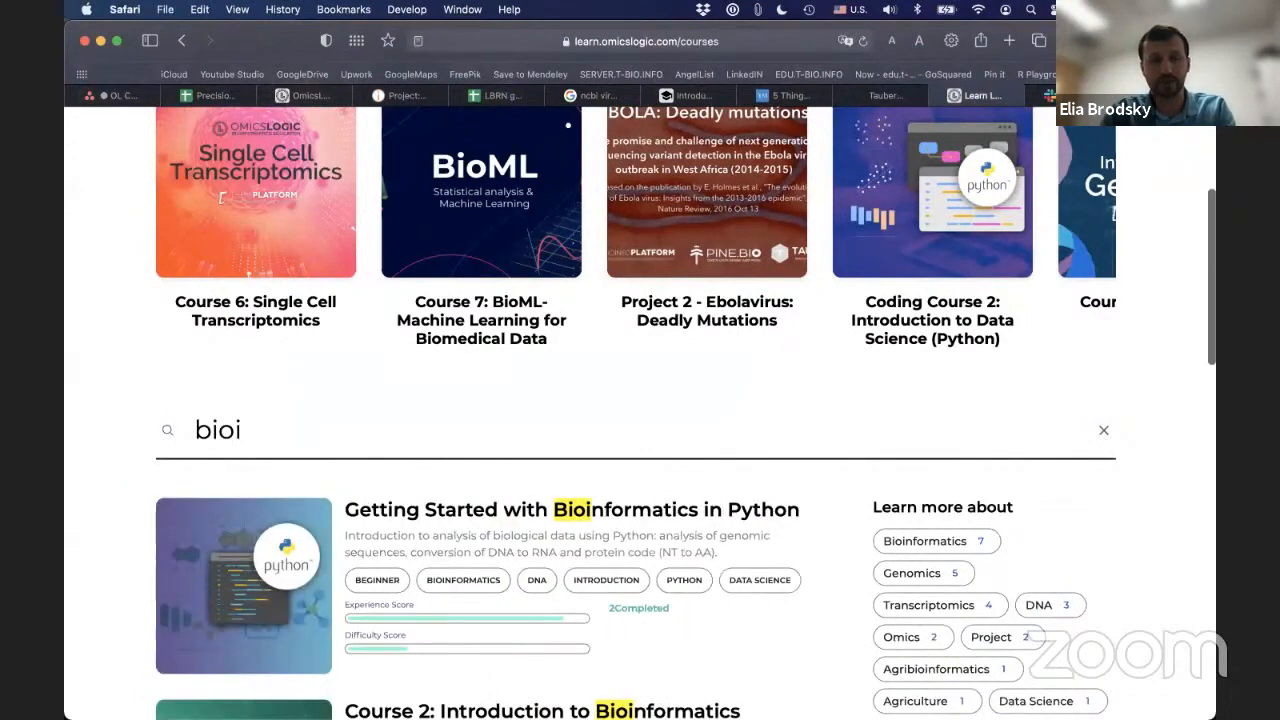
pyautogui.write('nformatics re')
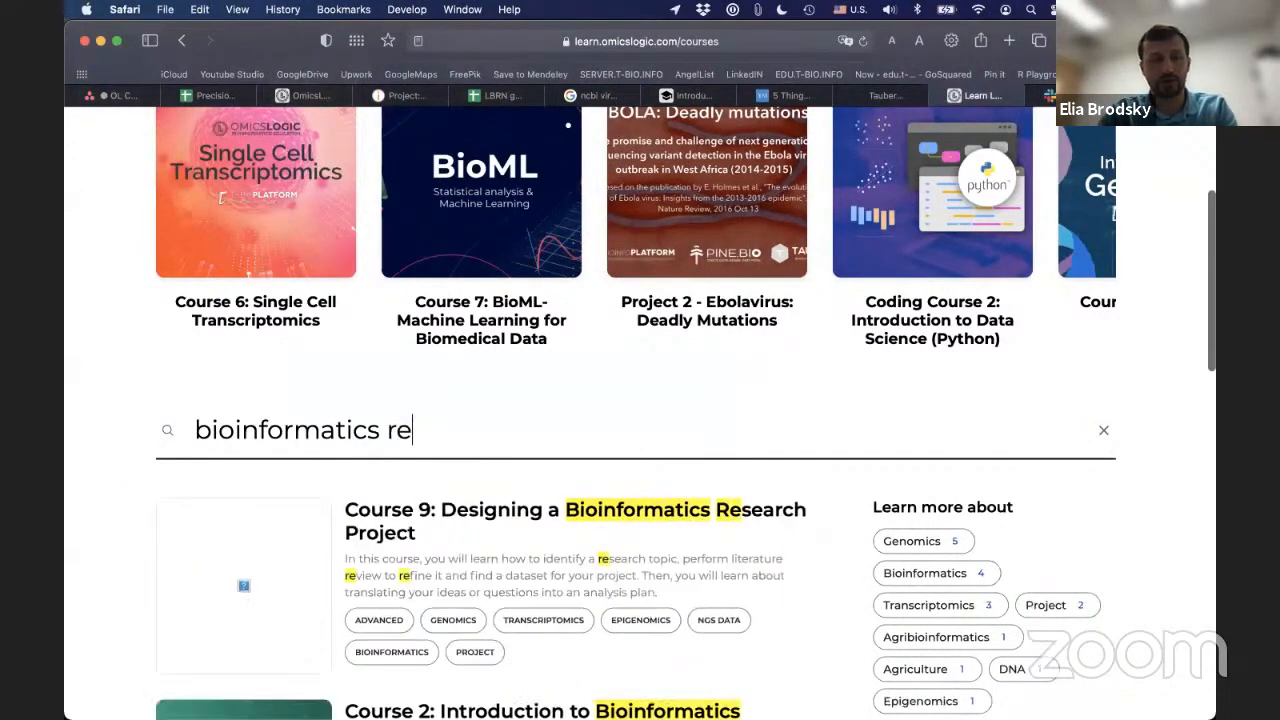
pyautogui.click(445, 512)
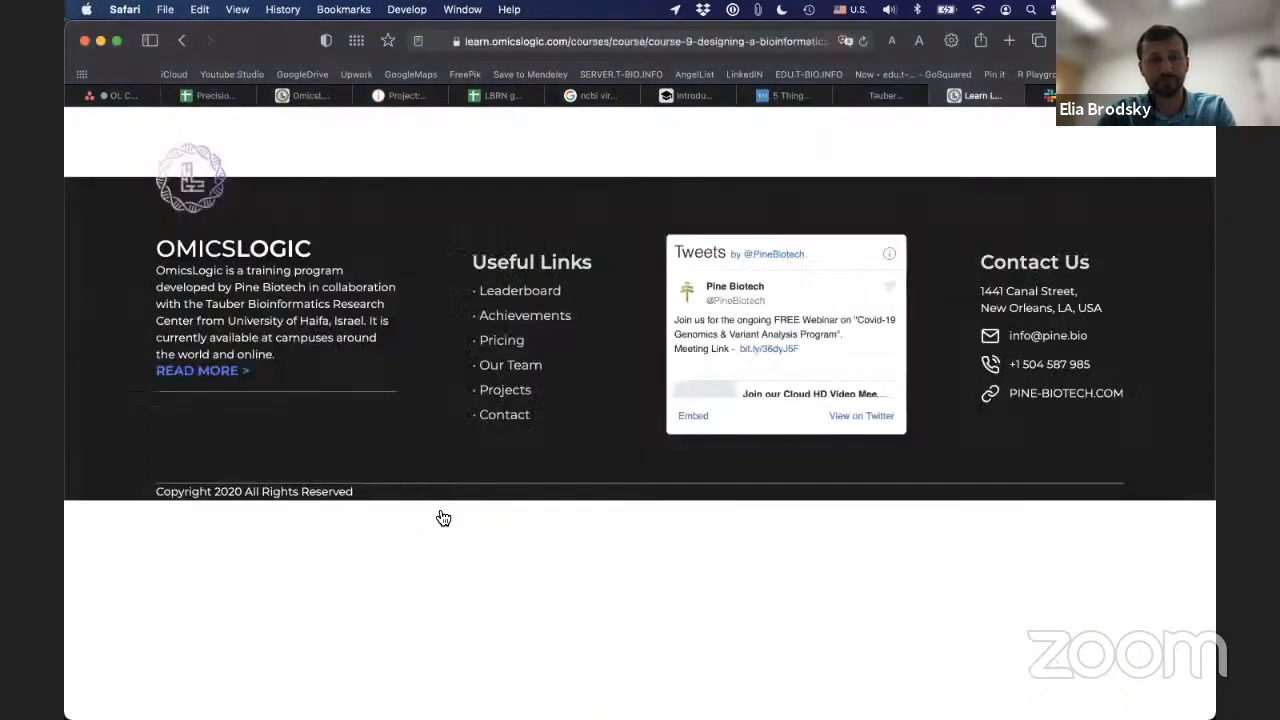
pyautogui.scroll(-5, 161, 372)
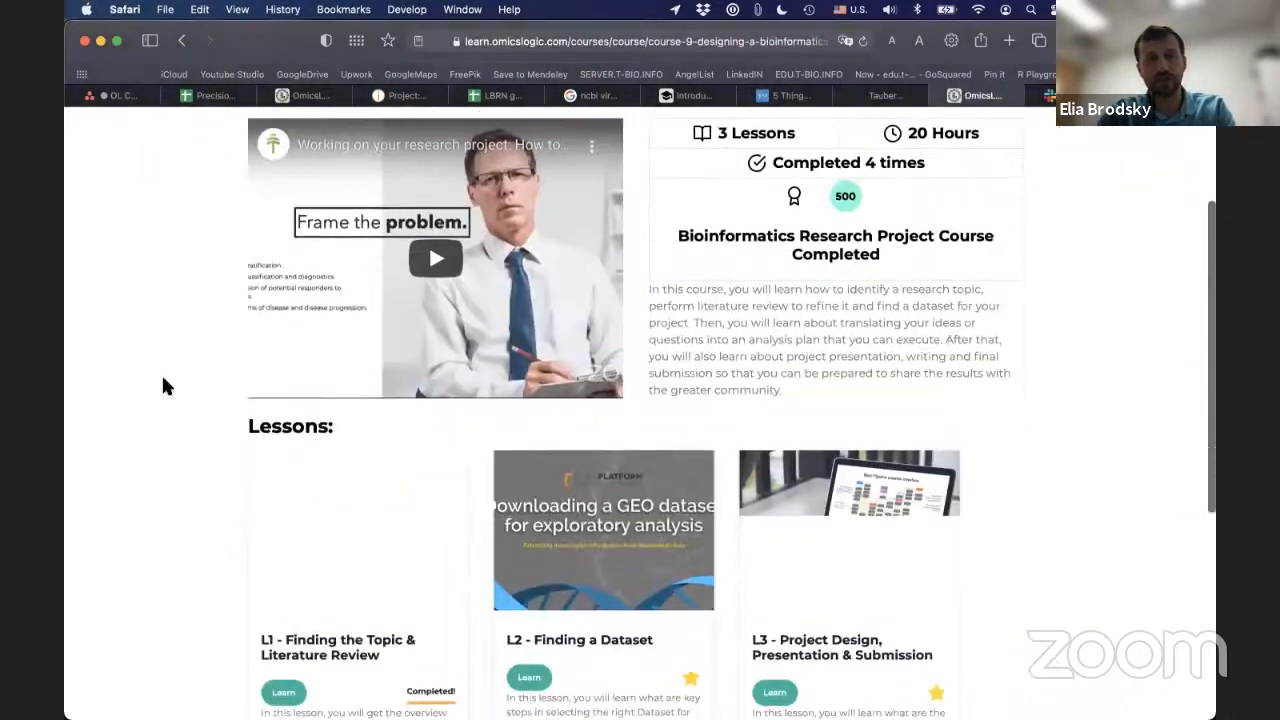
pyautogui.scroll(-2, 161, 372)
pyautogui.scroll(-1, 166, 386)
pyautogui.scroll(-4, 166, 386)
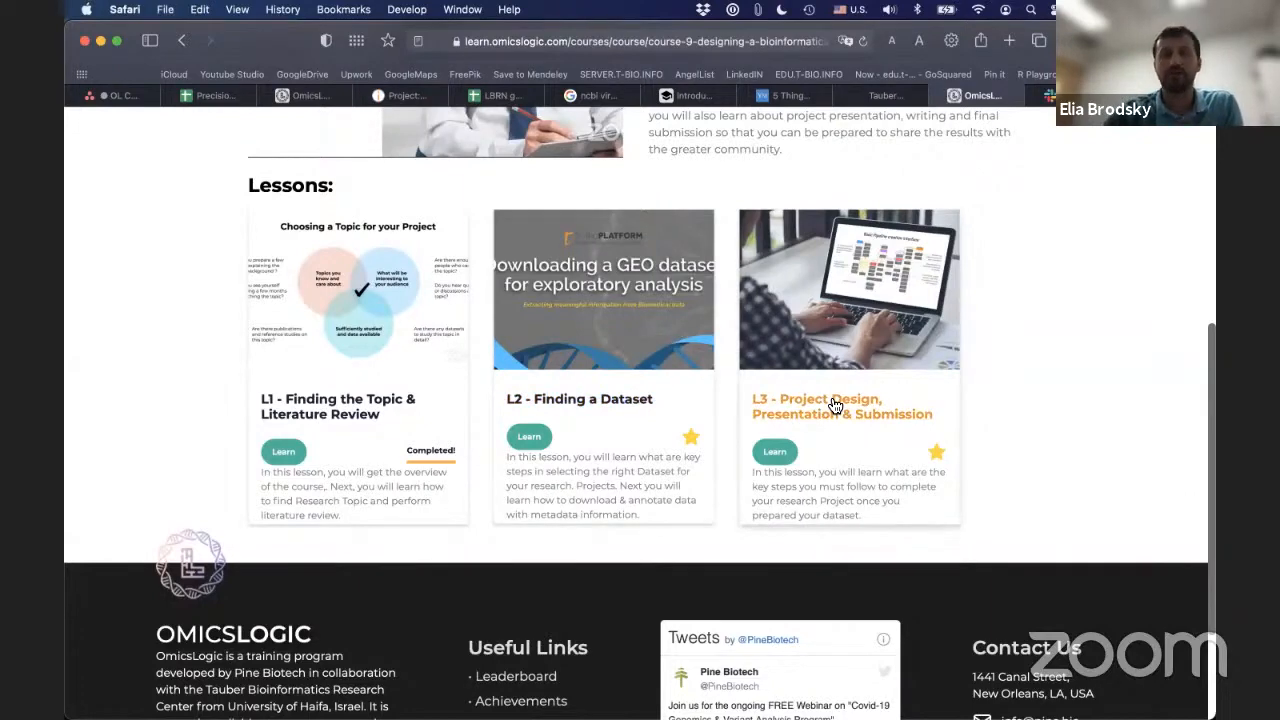
pyautogui.scroll(5, 835, 405)
pyautogui.scroll(5, 825, 388)
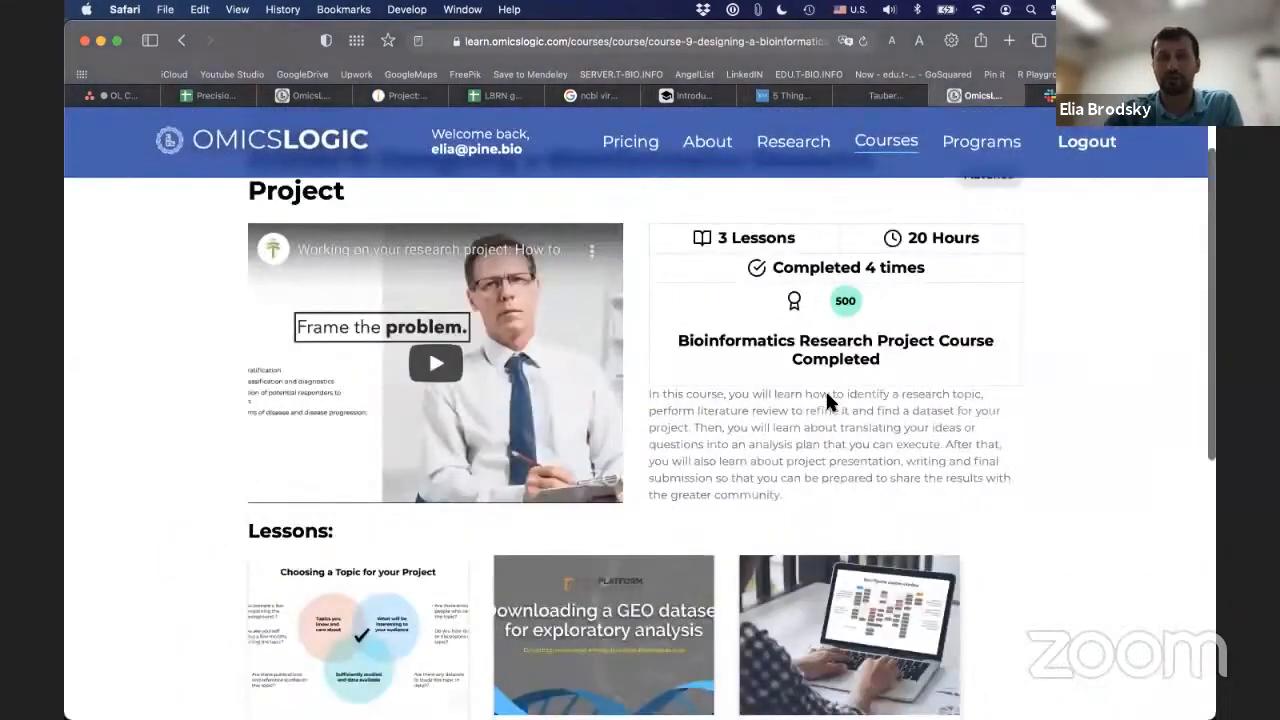
pyautogui.scroll(3, 825, 388)
# - View the profile's Courses progress, showing Course 9 at 1 of 3 lessons (33.33%)
pyautogui.click(480, 152)
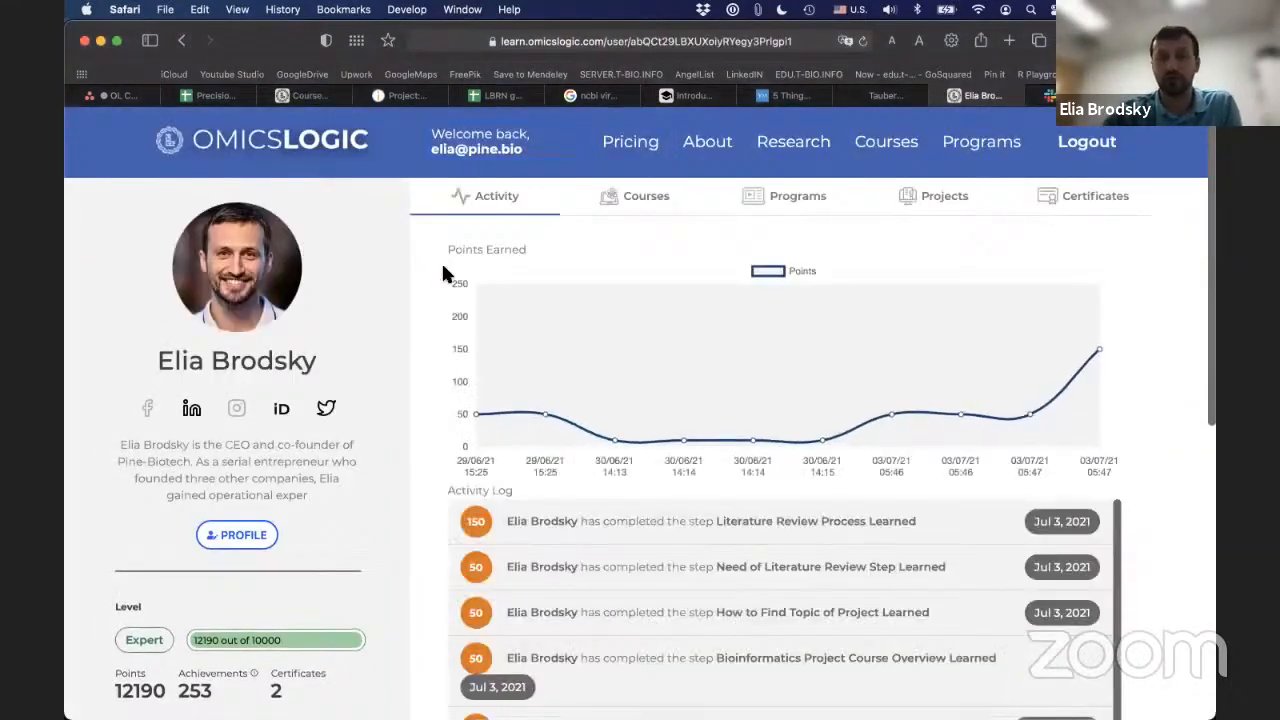
pyautogui.scroll(-1, 444, 274)
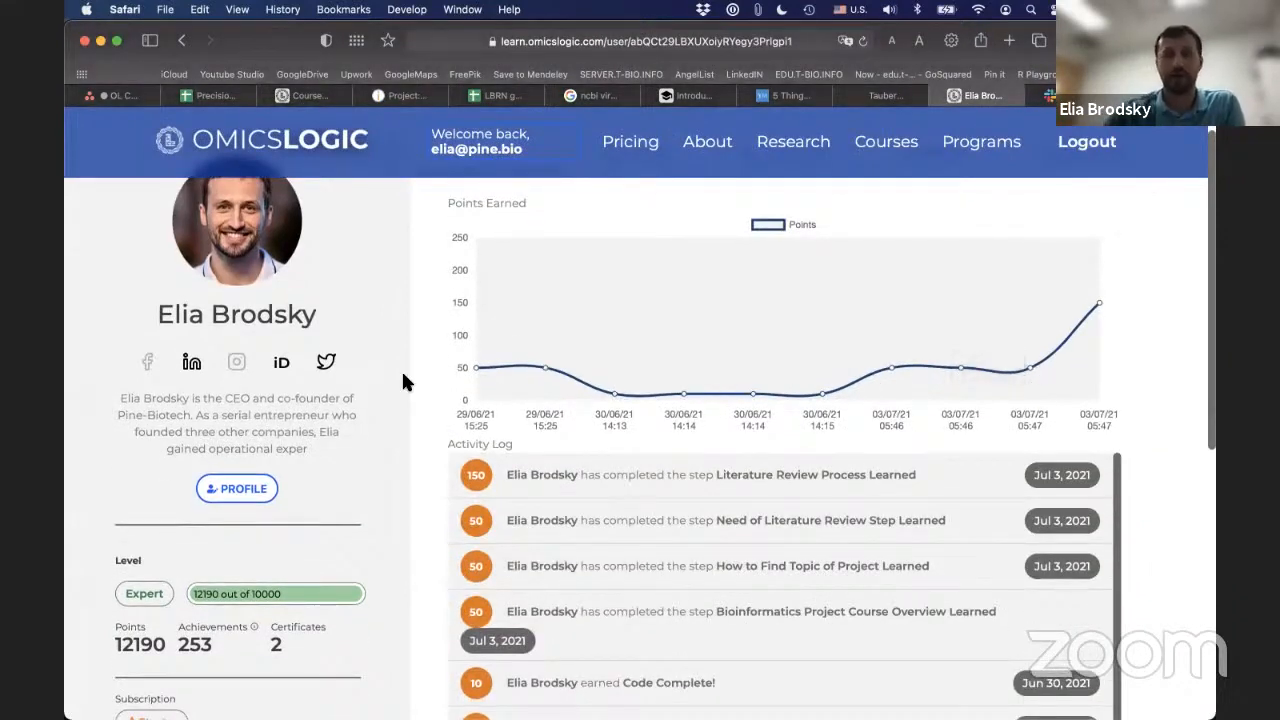
pyautogui.scroll(1, 401, 380)
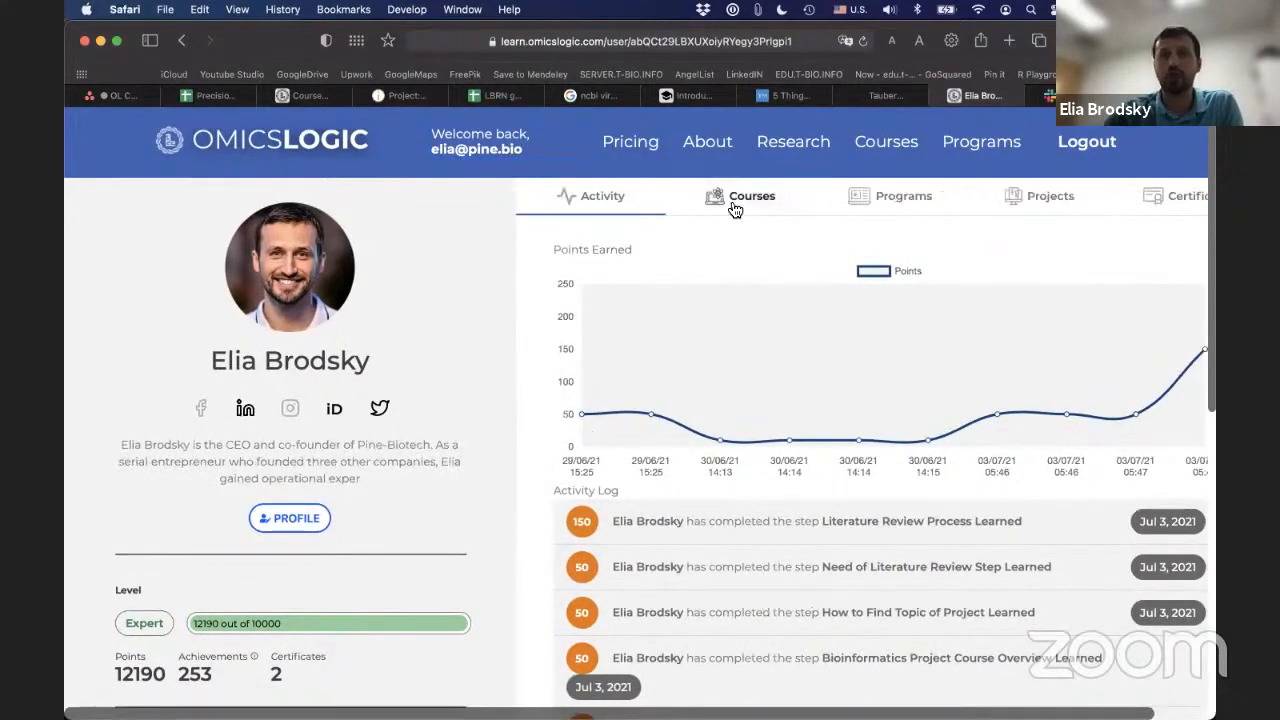
pyautogui.click(750, 200)
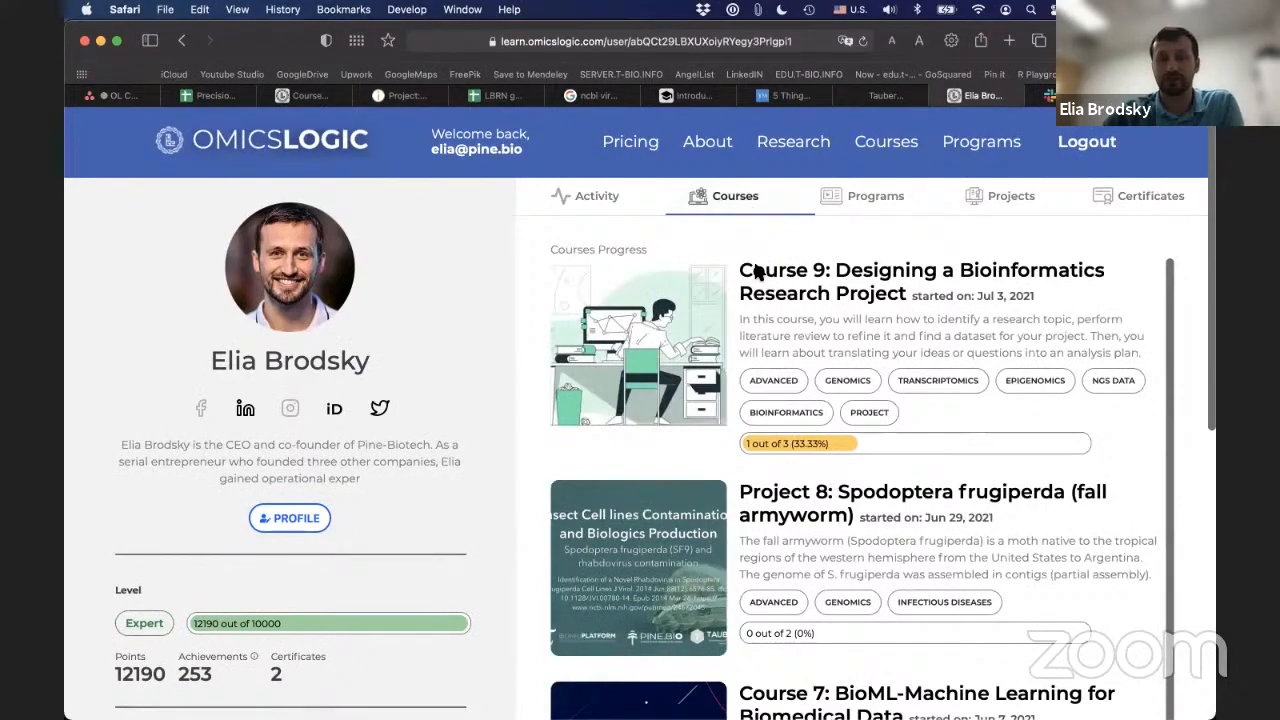
pyautogui.scroll(-2, 757, 272)
pyautogui.scroll(-3, 757, 272)
pyautogui.scroll(-3, 757, 272)
pyautogui.scroll(-3, 757, 290)
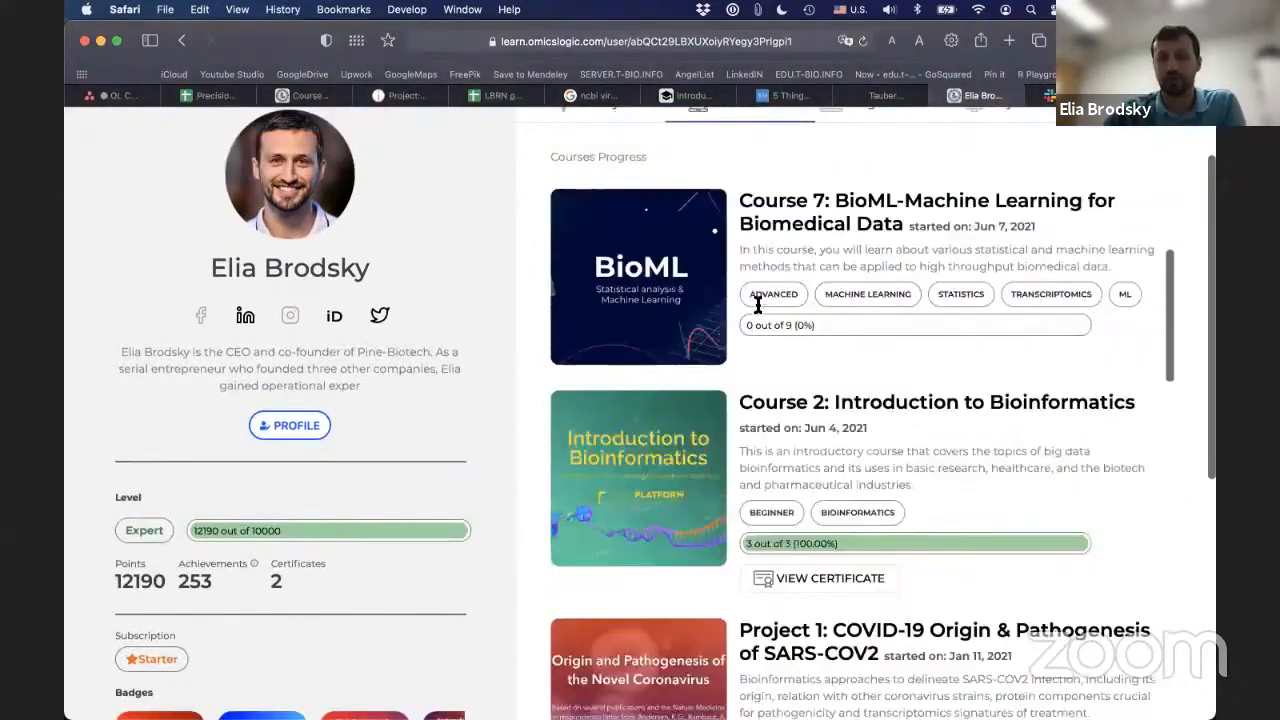
pyautogui.scroll(-3, 757, 300)
pyautogui.scroll(3, 757, 303)
pyautogui.scroll(5, 757, 303)
pyautogui.scroll(4, 795, 266)
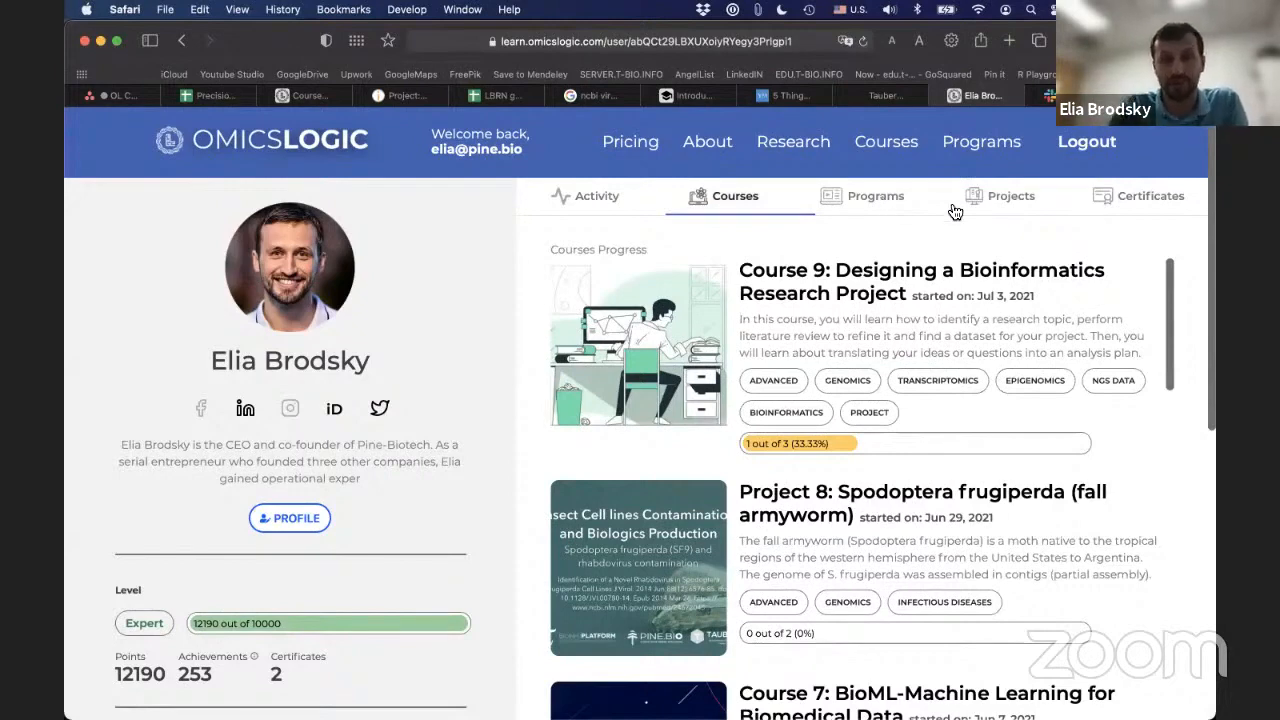
# - Check the profile's project-unlock requirements, then return to the OmicsLogic home page
pyautogui.click(1010, 200)
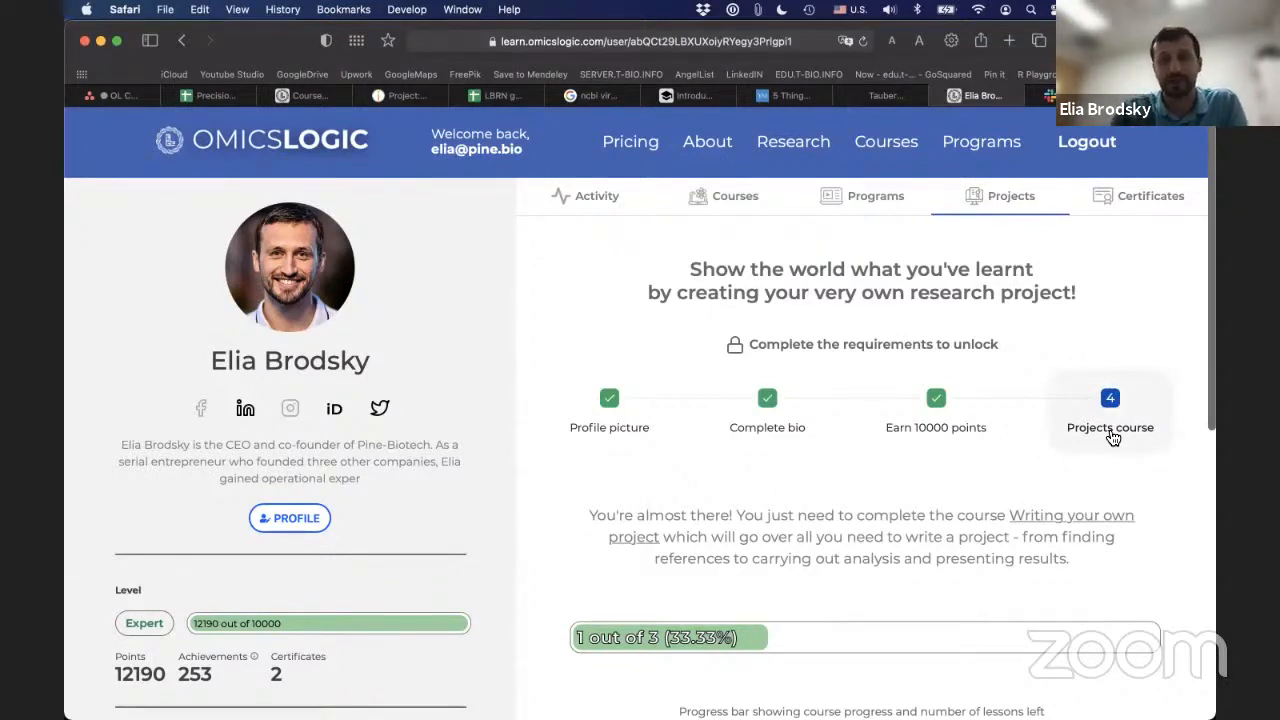
pyautogui.click(318, 152)
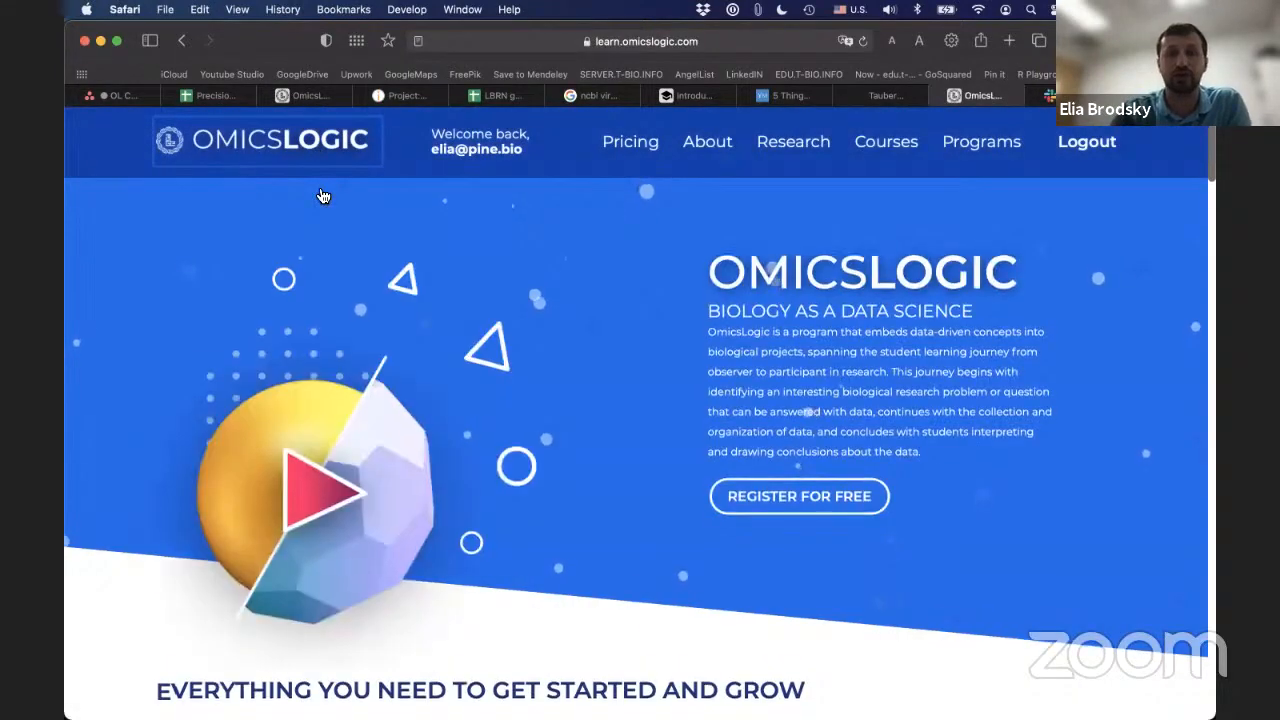
pyautogui.scroll(-3, 323, 195)
pyautogui.scroll(-5, 323, 195)
pyautogui.scroll(-5, 323, 250)
pyautogui.scroll(-8, 325, 300)
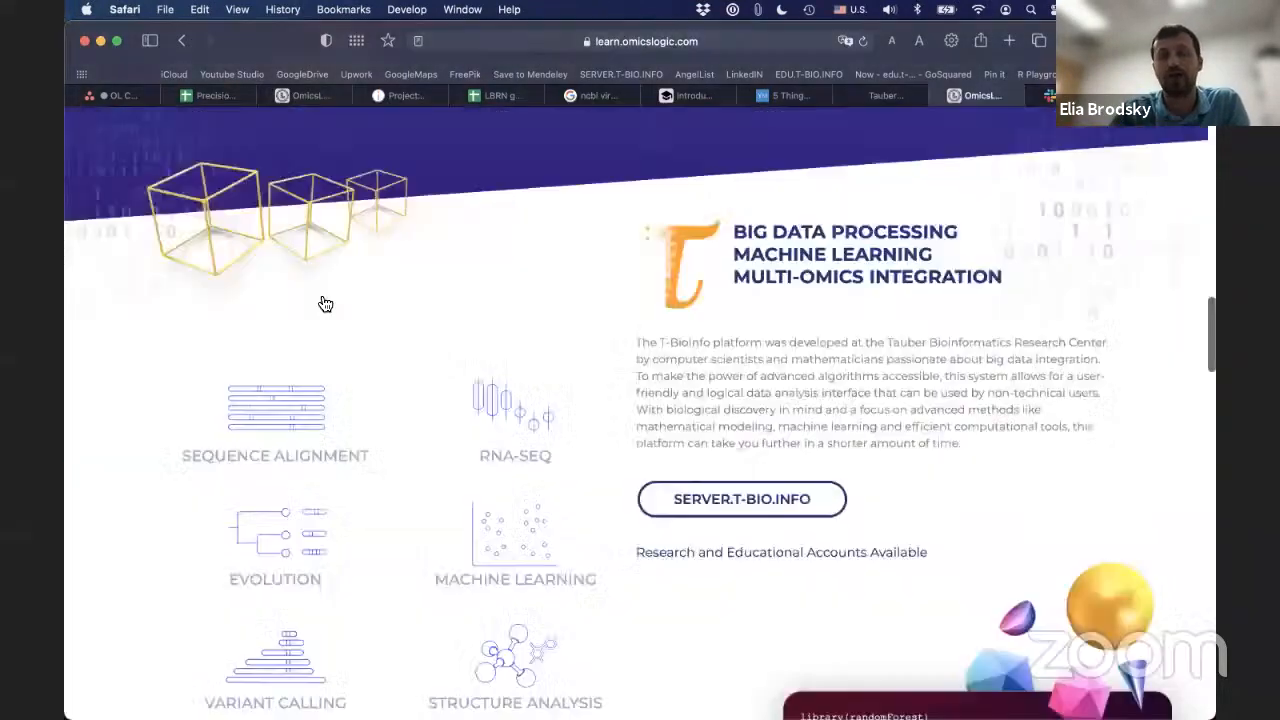
pyautogui.scroll(-5, 325, 303)
pyautogui.scroll(-8, 325, 303)
pyautogui.scroll(-8, 320, 290)
pyautogui.scroll(-6, 319, 288)
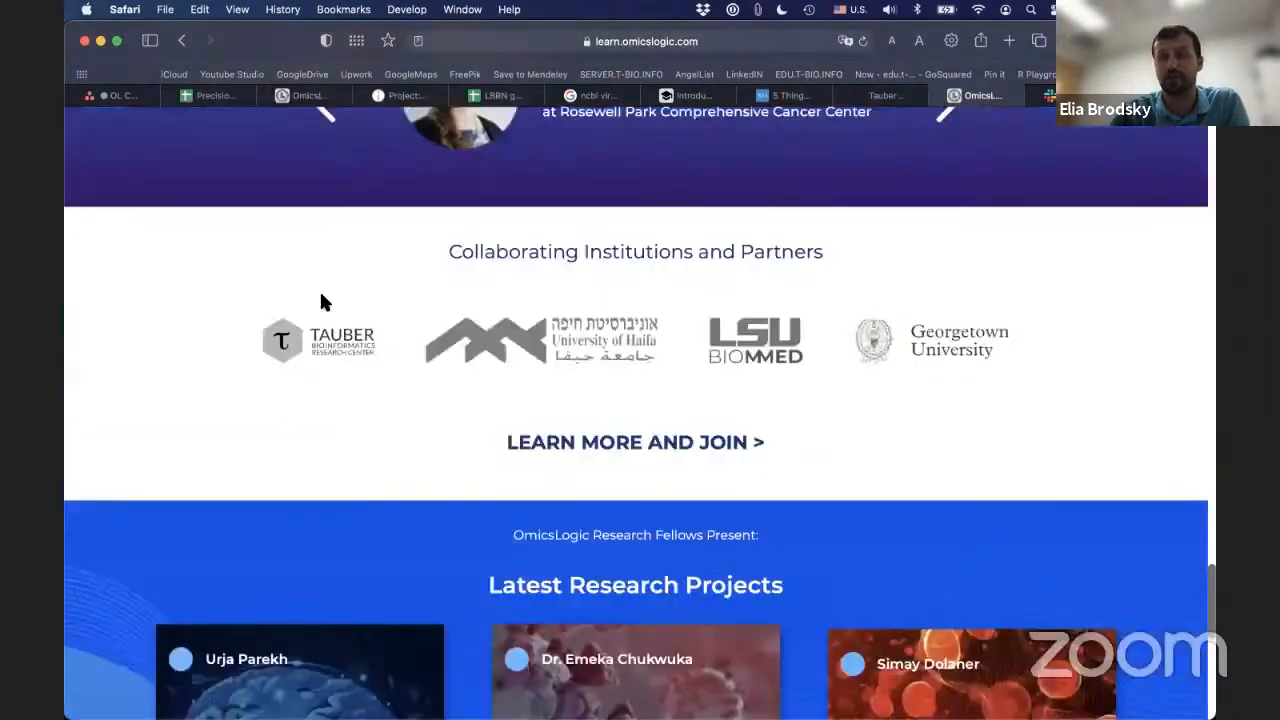
pyautogui.scroll(-3, 319, 289)
pyautogui.scroll(-5, 303, 332)
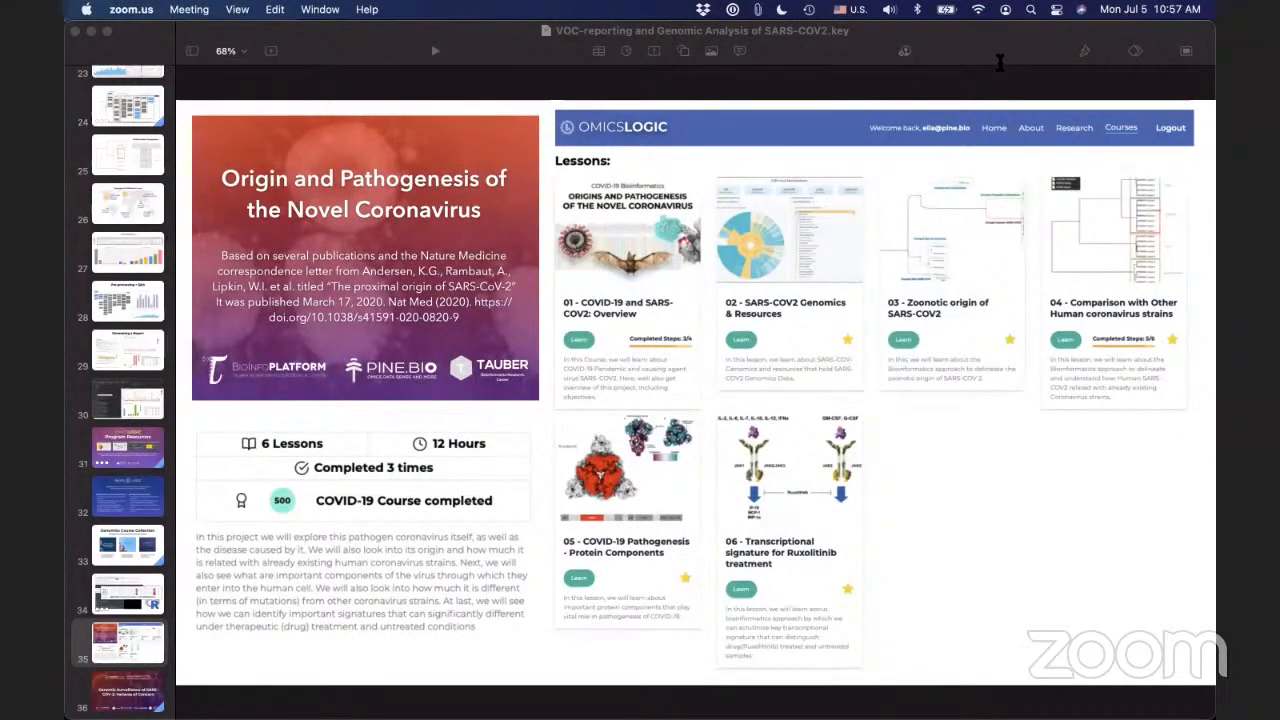
pyautogui.moveTo(390, 680)
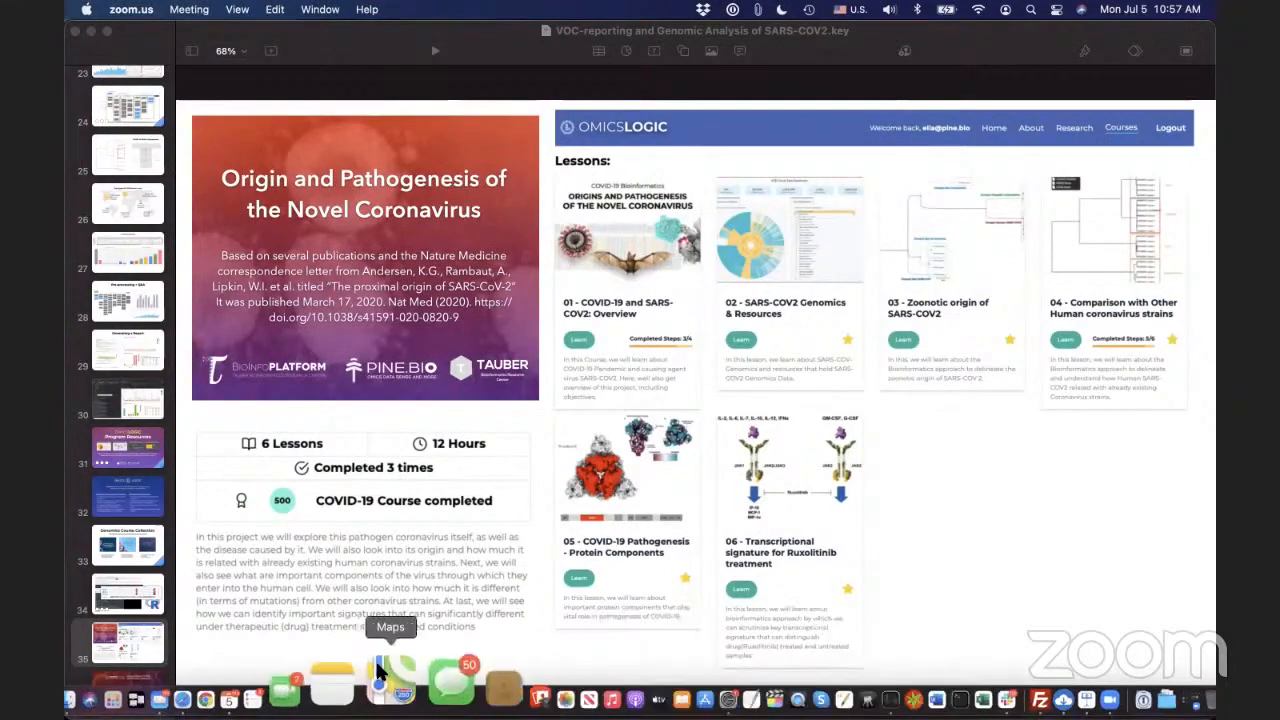
# - Back in Safari, browse the Courses catalogue and briefly open Course 6: Single Cell Transcriptomics
pyautogui.click(237, 685)
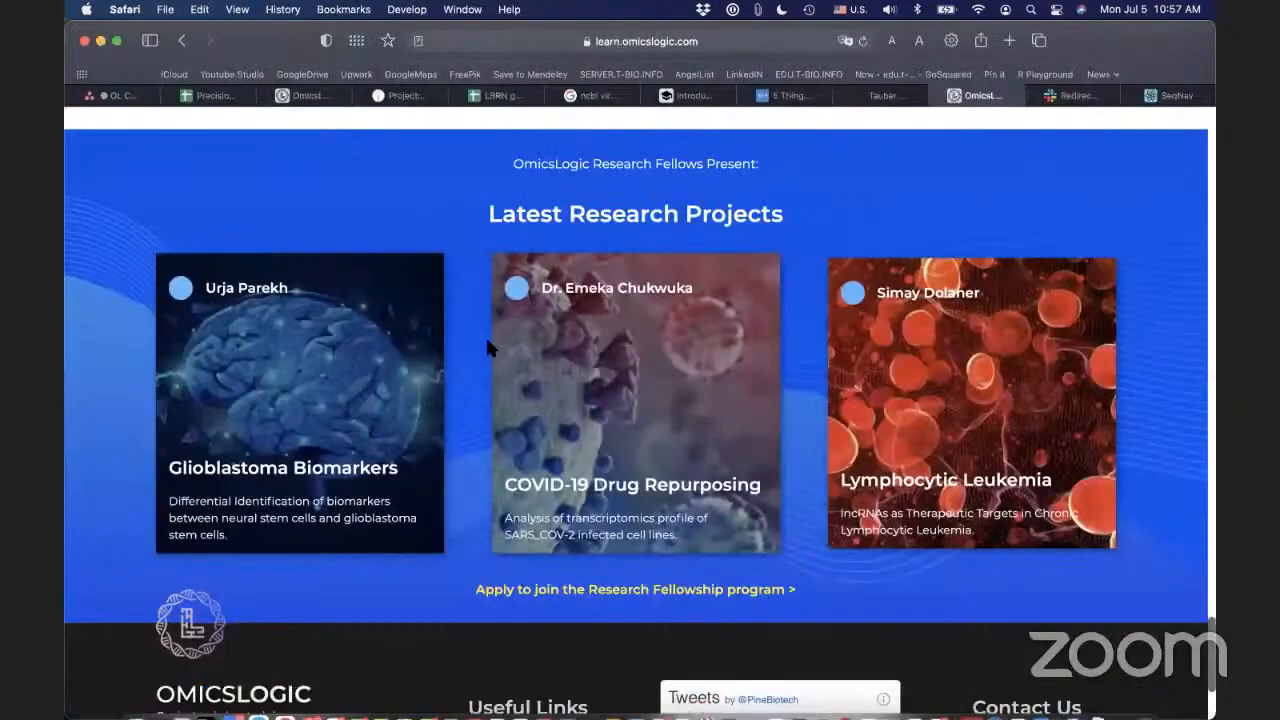
pyautogui.scroll(3, 485, 334)
pyautogui.scroll(10, 487, 348)
pyautogui.click(886, 141)
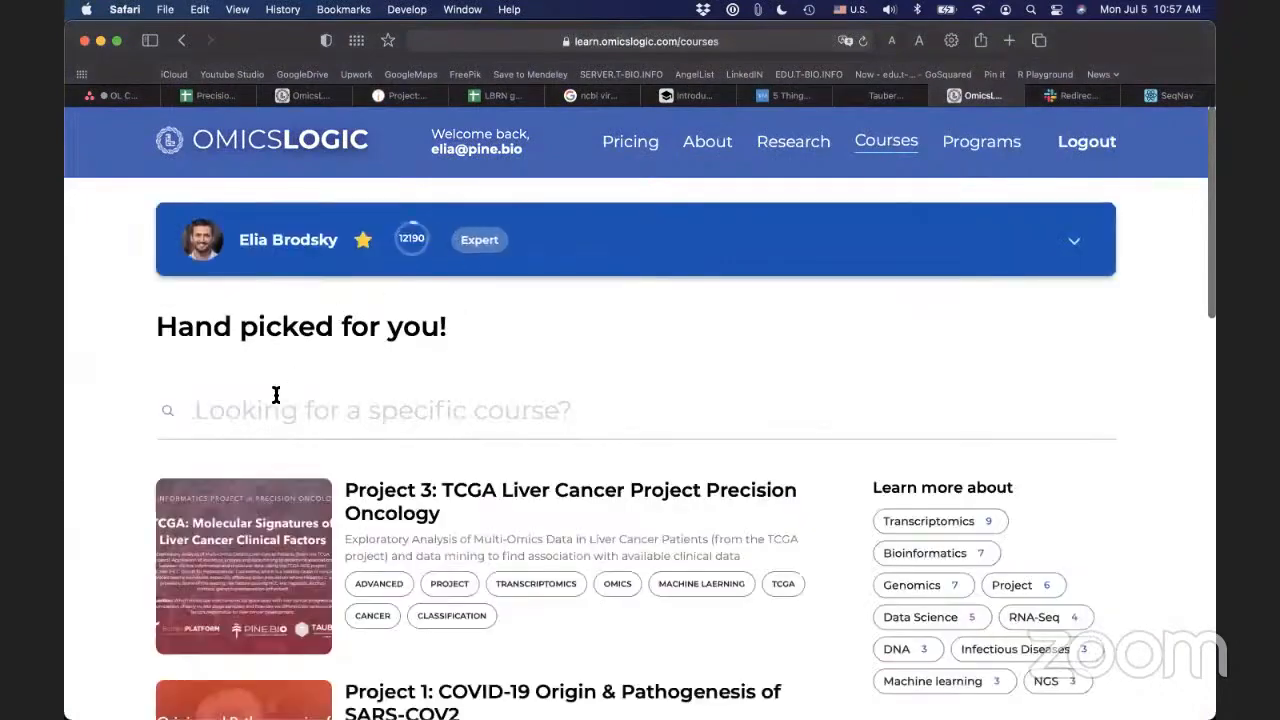
pyautogui.click(269, 399)
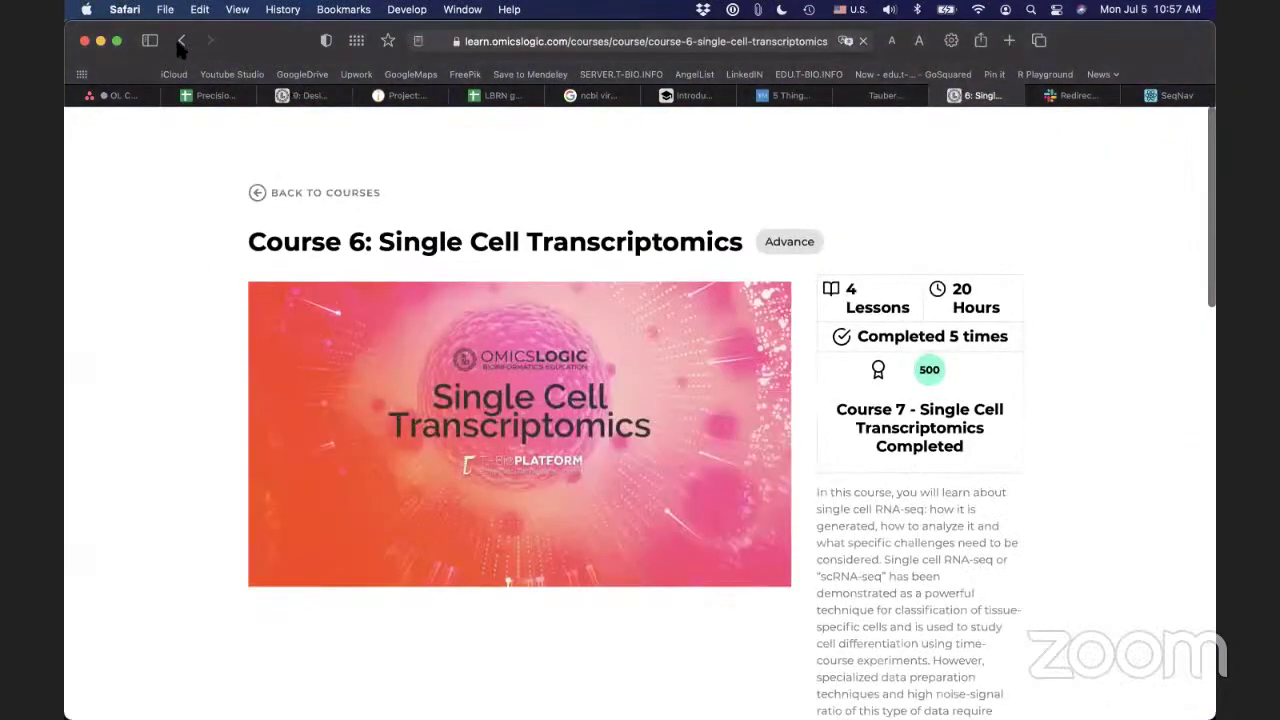
pyautogui.click(181, 40)
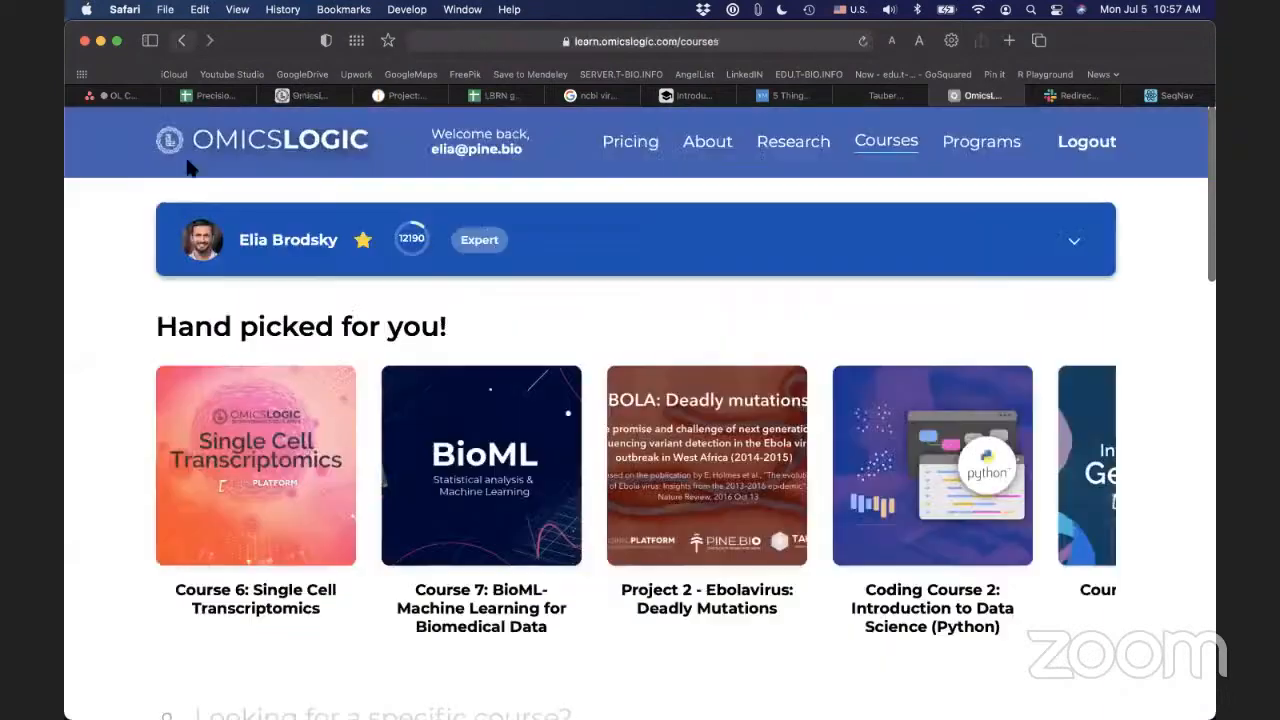
pyautogui.scroll(-5, 304, 420)
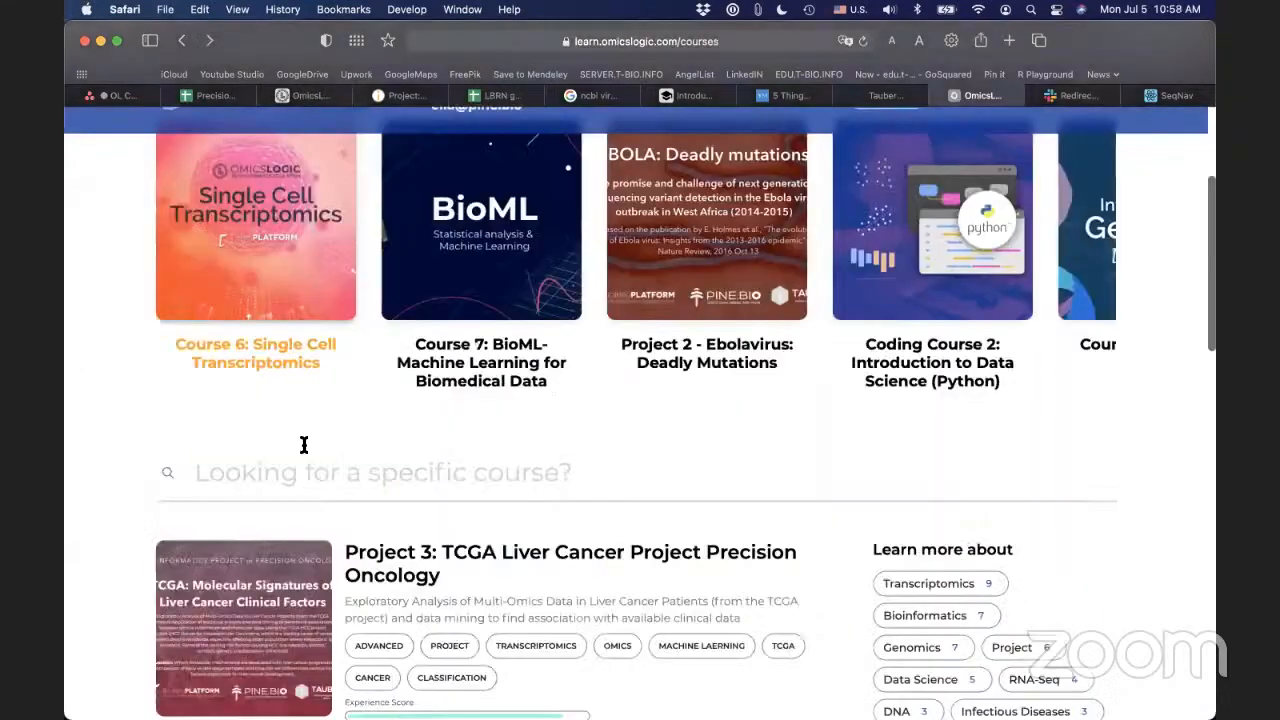
# - Search the catalogue for 'genomi' to find Course 3: Genomics
pyautogui.click(304, 440)
pyautogui.write('R')
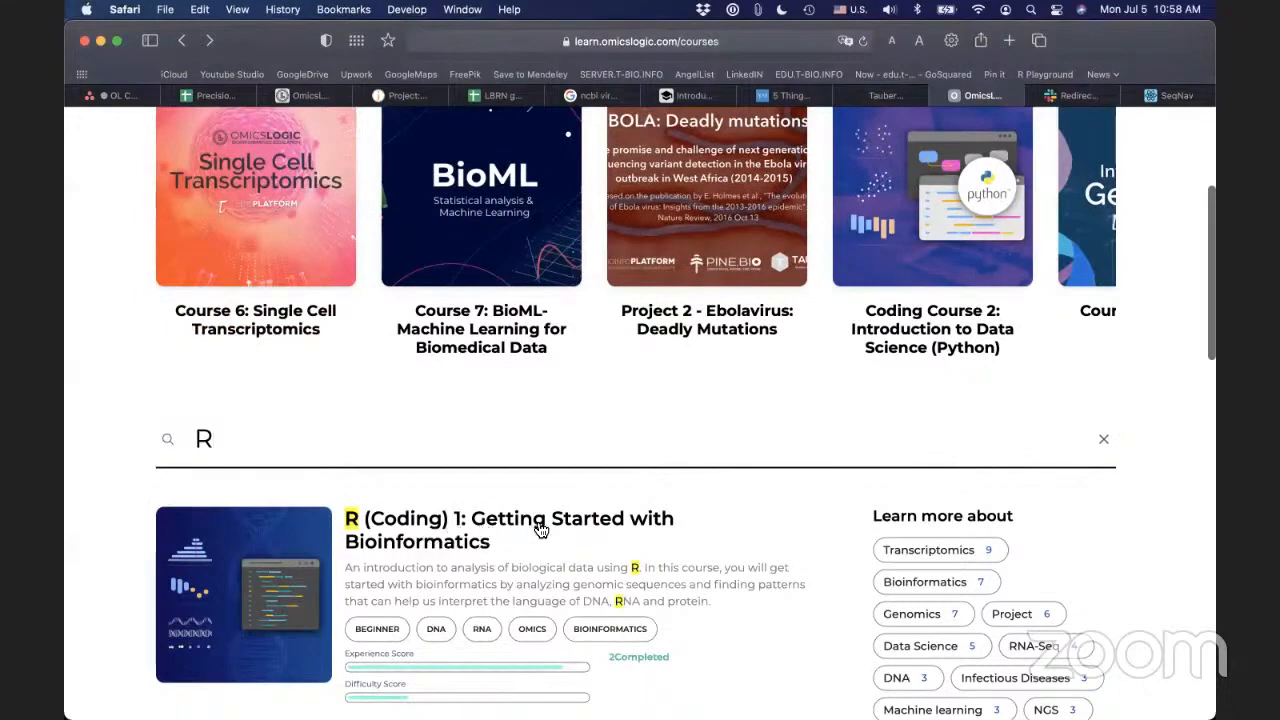
pyautogui.scroll(-5, 540, 528)
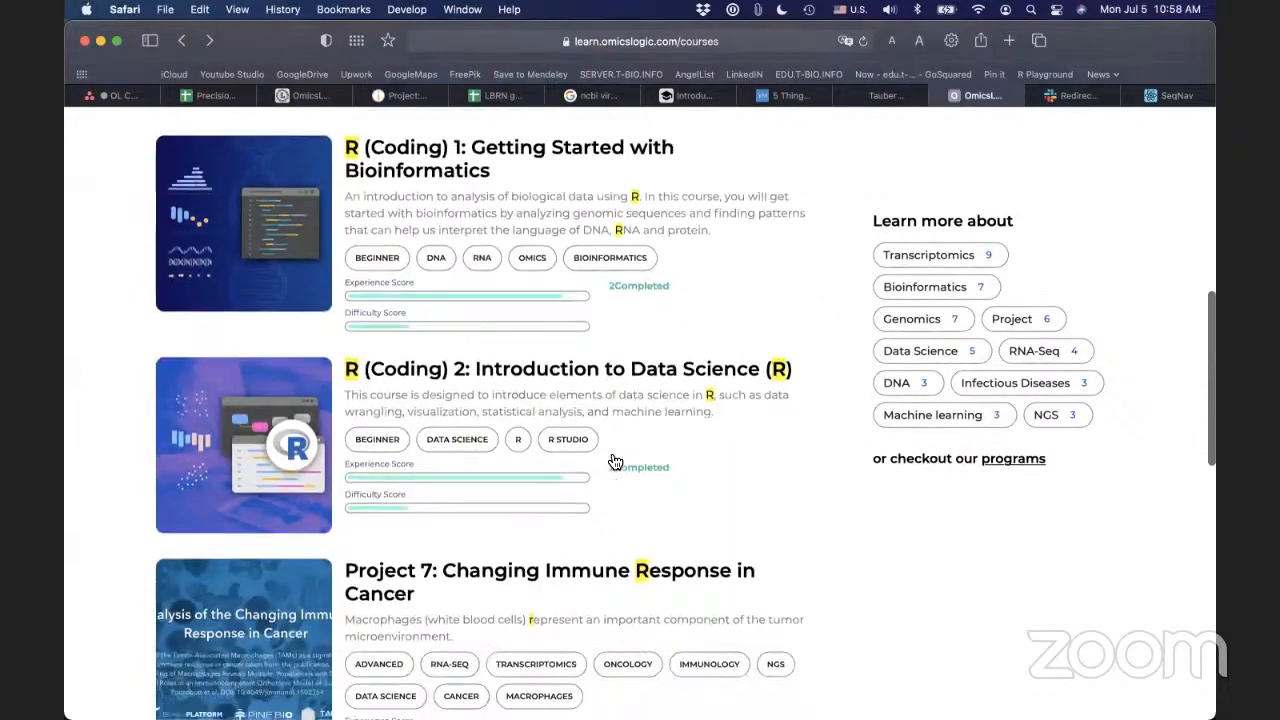
pyautogui.scroll(-2, 613, 458)
pyautogui.scroll(5, 610, 450)
pyautogui.scroll(4, 607, 447)
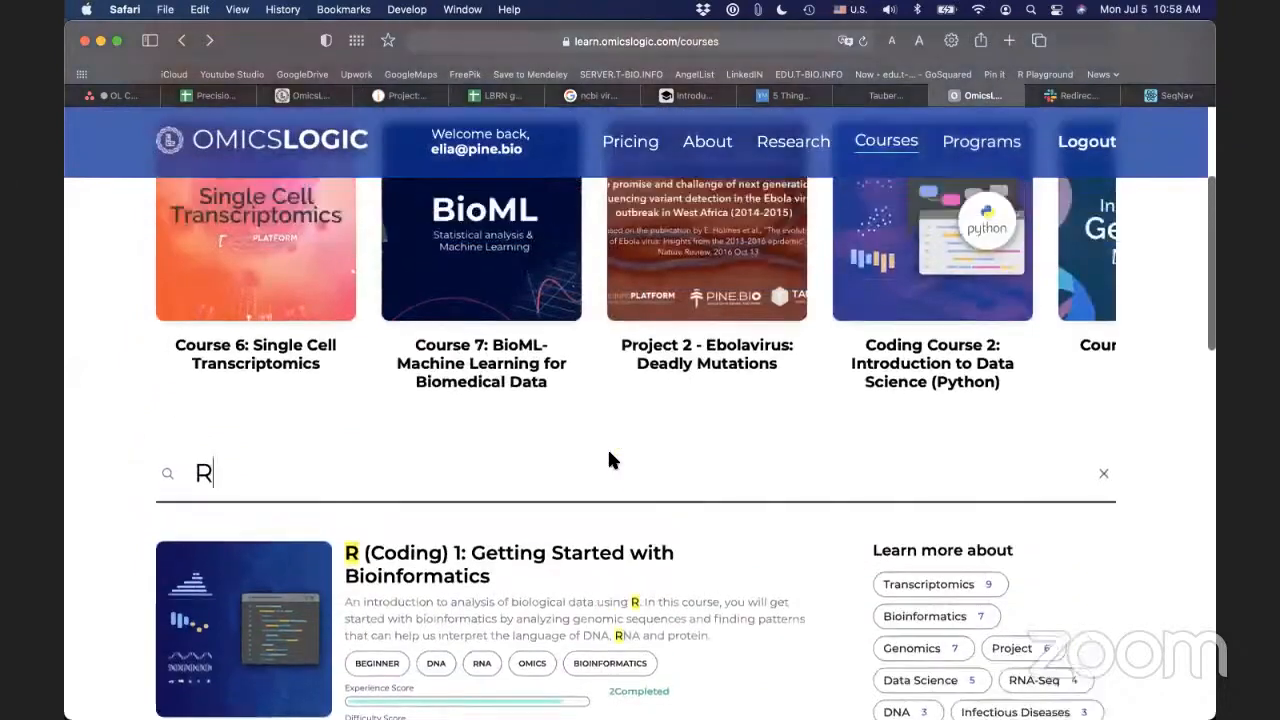
pyautogui.scroll(1, 607, 447)
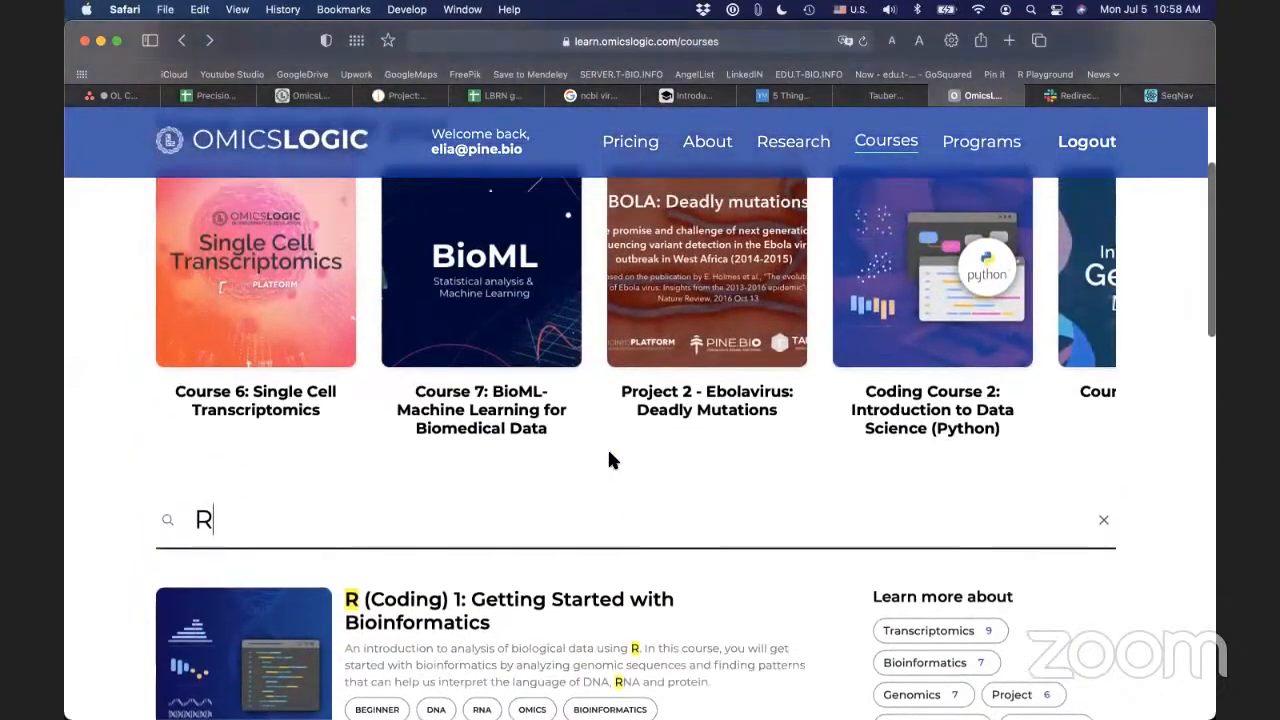
pyautogui.moveTo(261, 521); pyautogui.dragTo(180, 520)
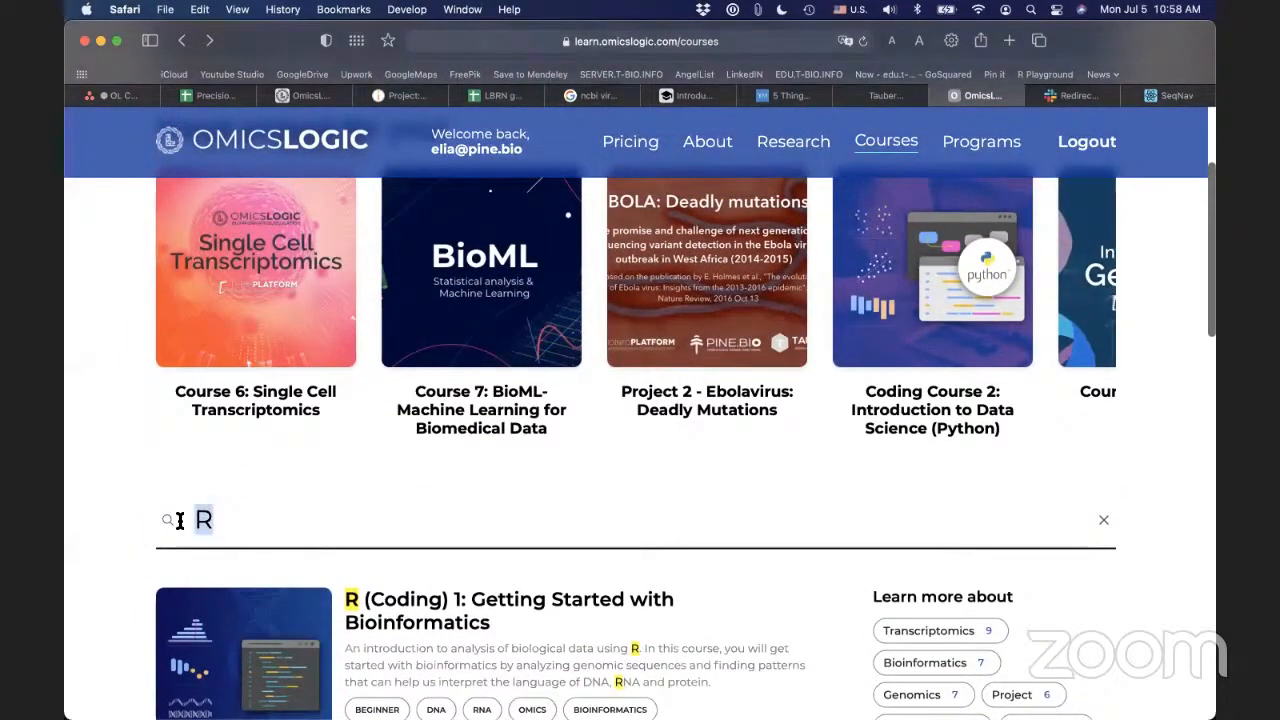
pyautogui.write('genom')
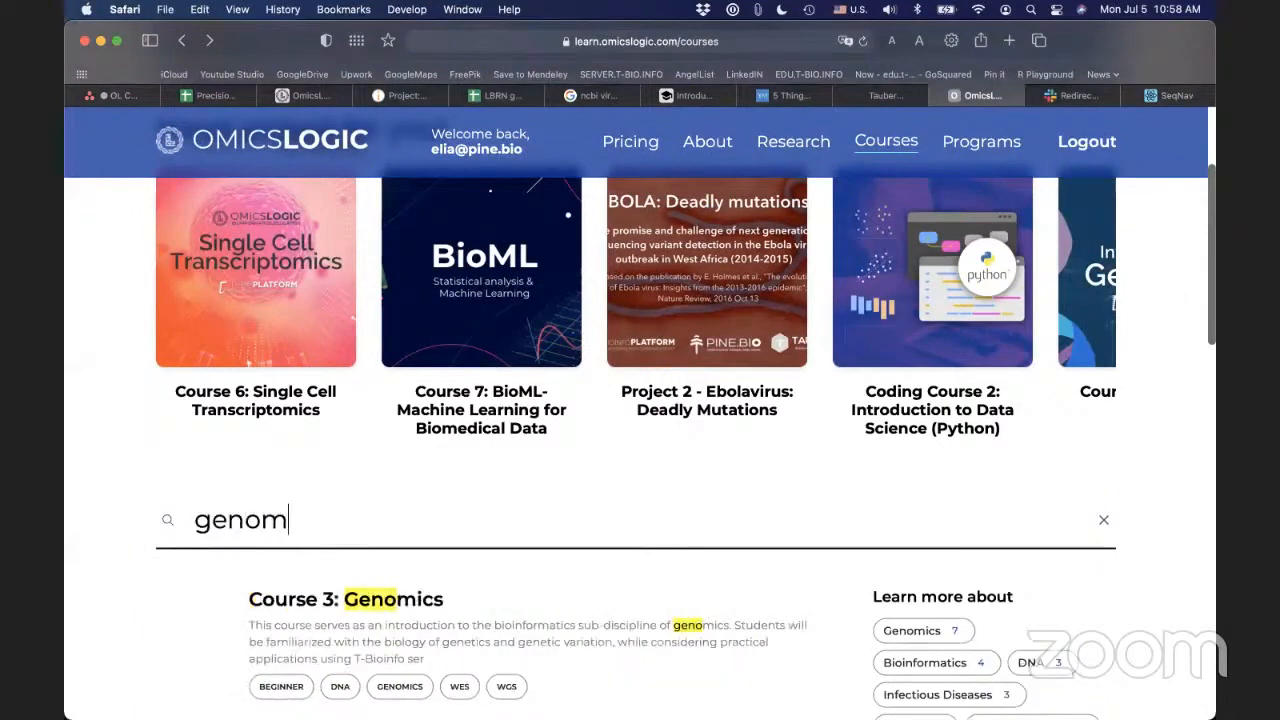
pyautogui.write('i')
# - Go to the Course 3: Genomics page from the search results to see its lessons
pyautogui.click(397, 615)
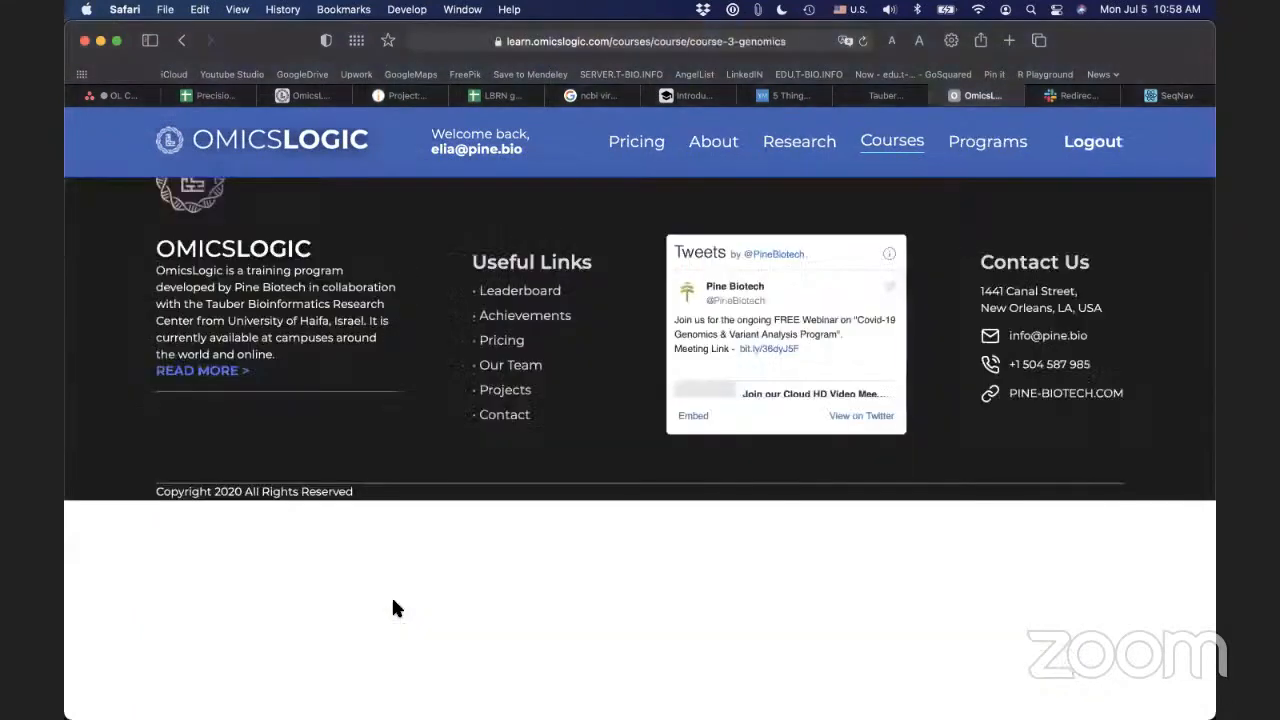
pyautogui.scroll(-4, 391, 608)
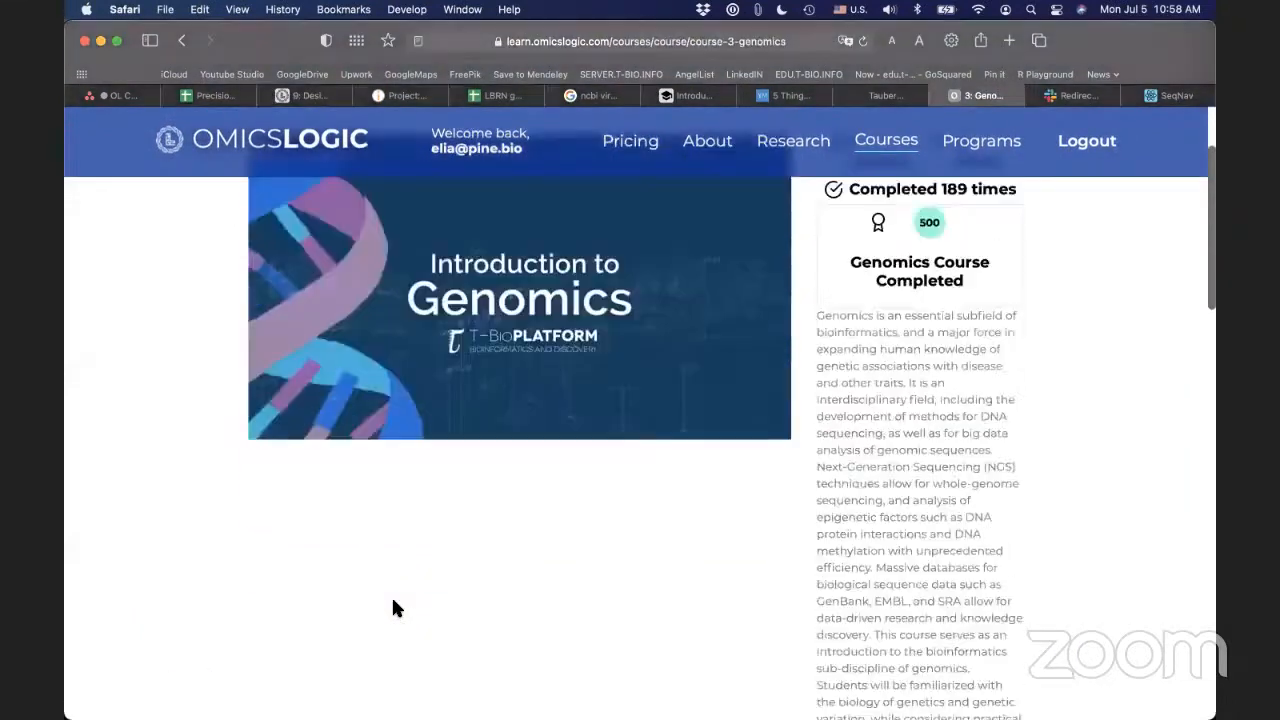
pyautogui.scroll(-4, 391, 608)
pyautogui.scroll(-4, 400, 600)
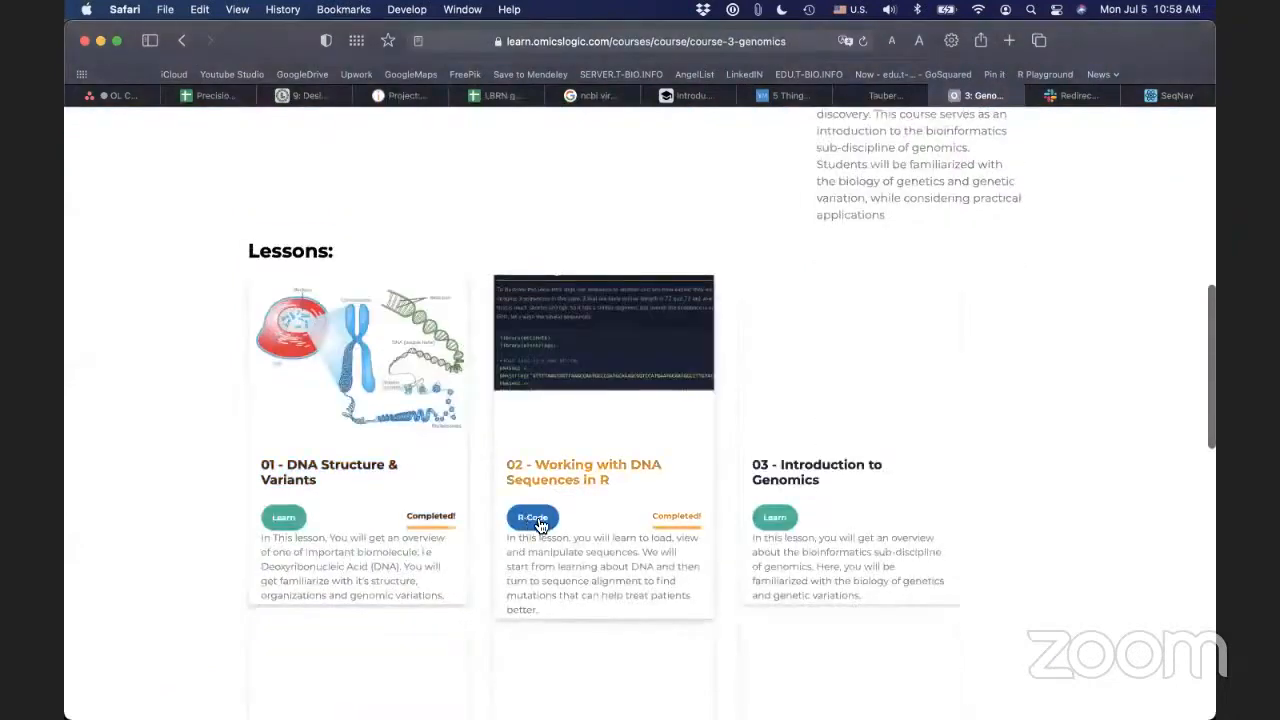